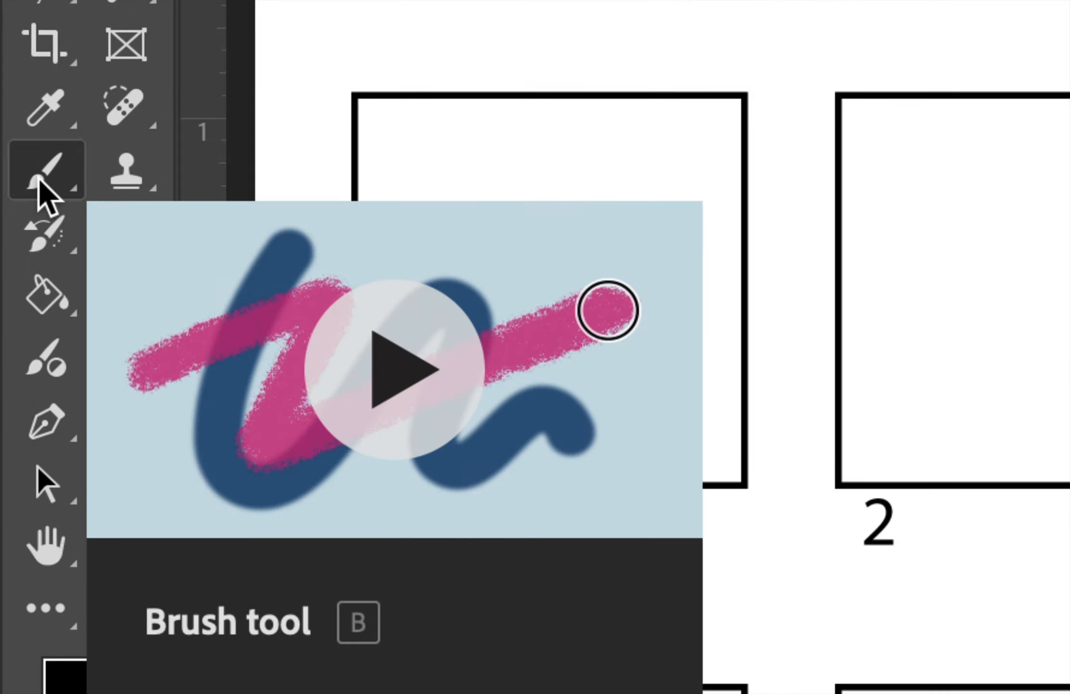
Step: Choose the Brush tool and create a new layer named "sketch" above the background
click(38, 181)
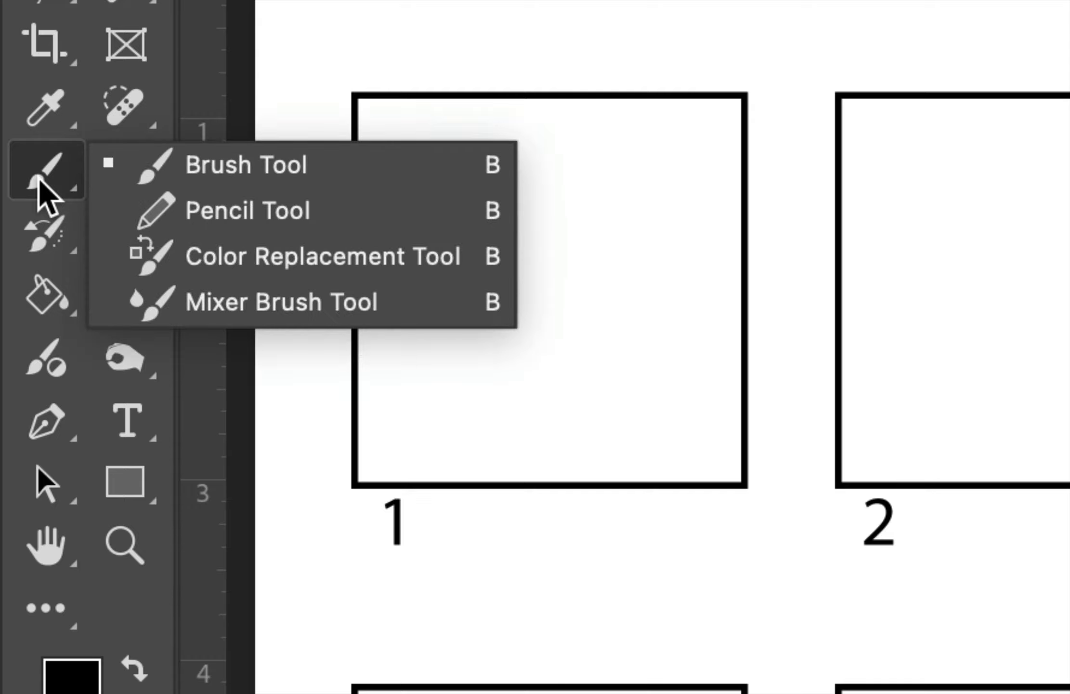
click(154, 182)
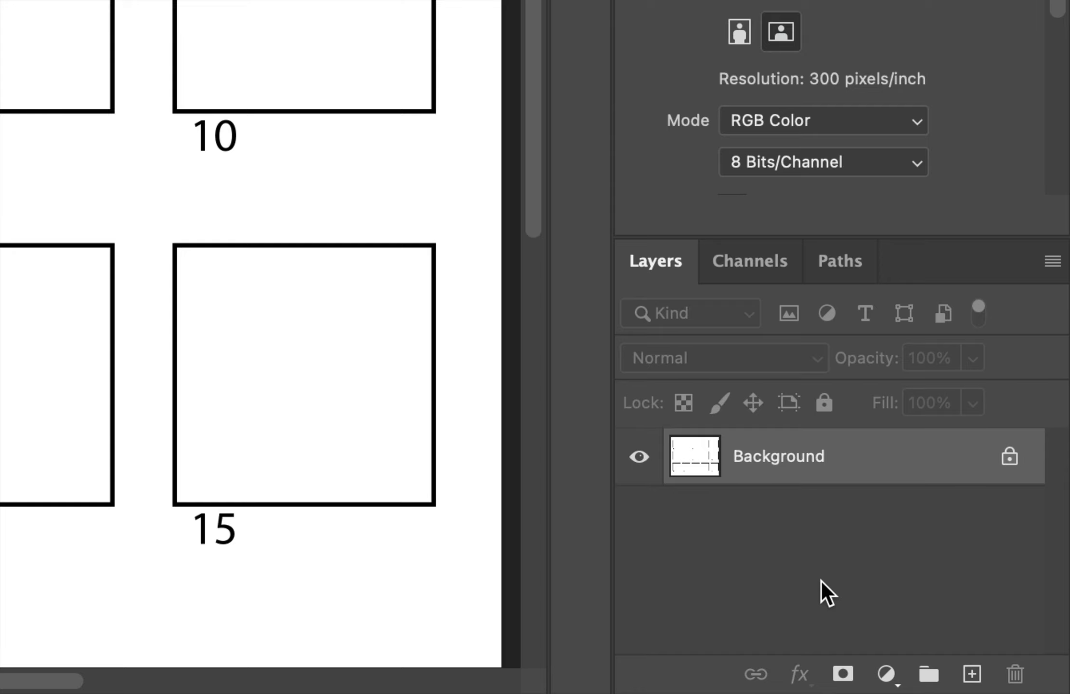
click(971, 674)
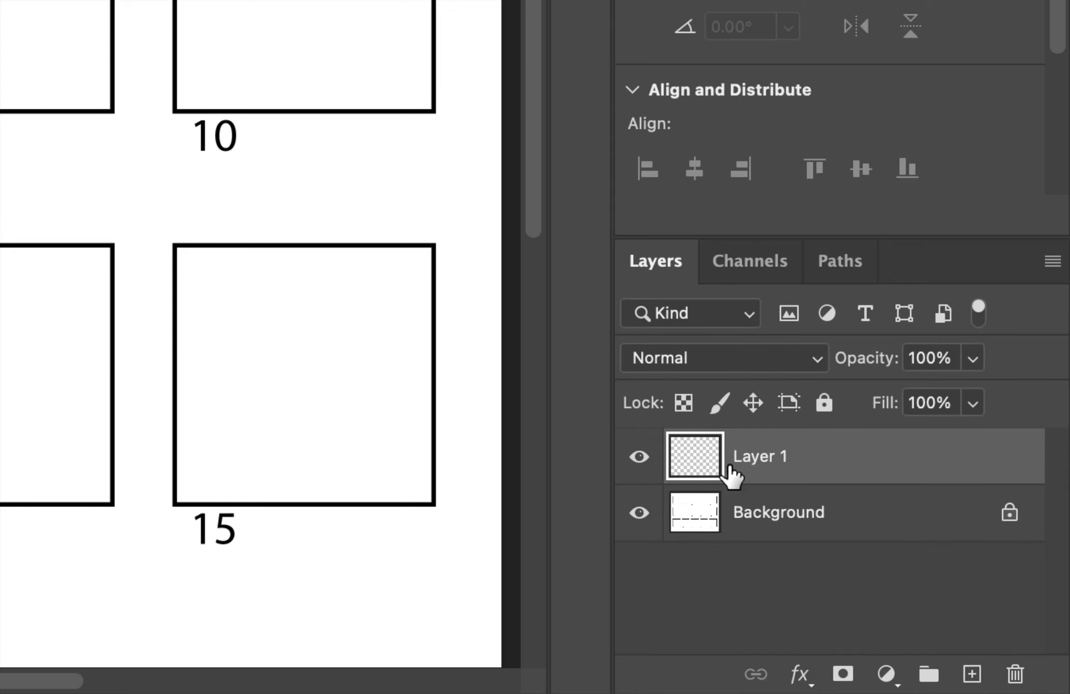
double_click(773, 457)
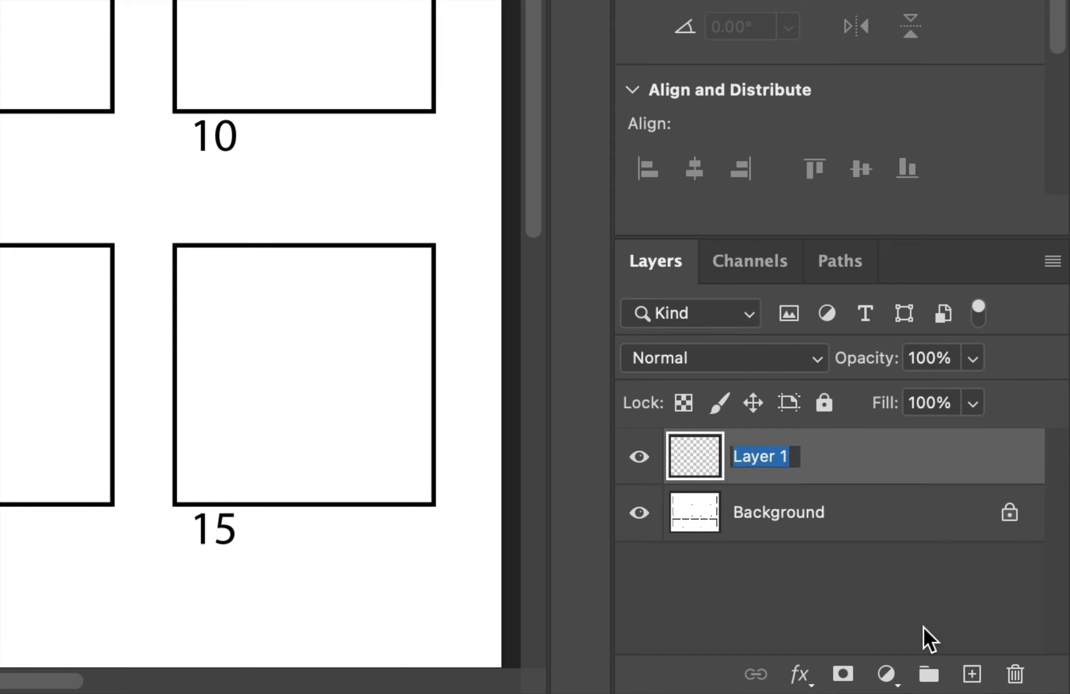
text(sketch)
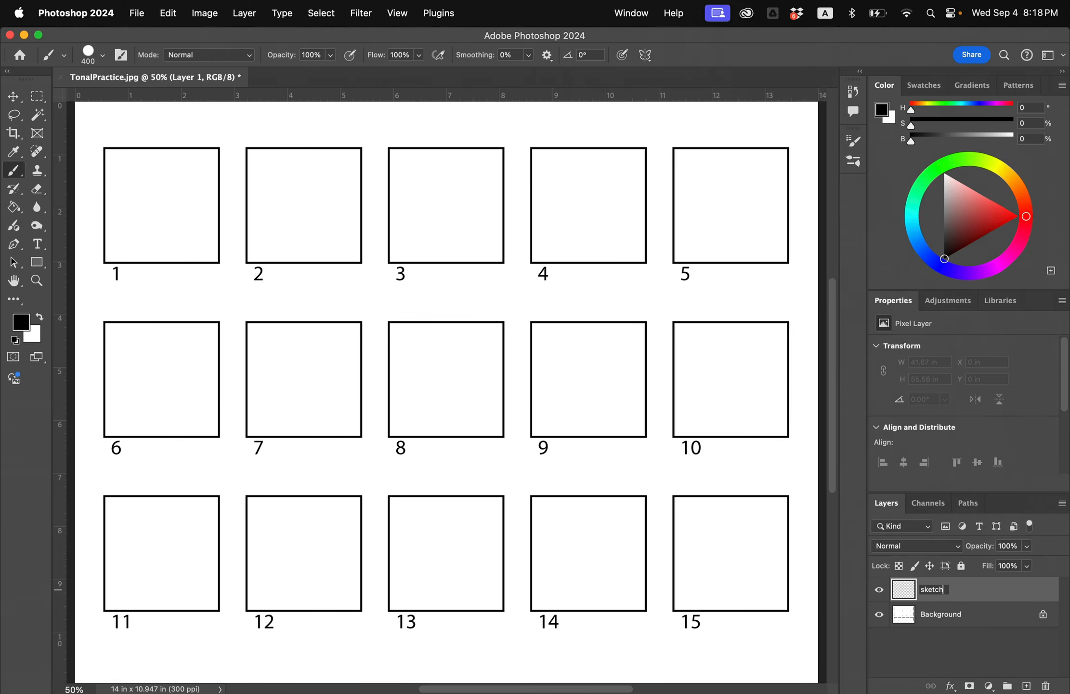
key(Return)
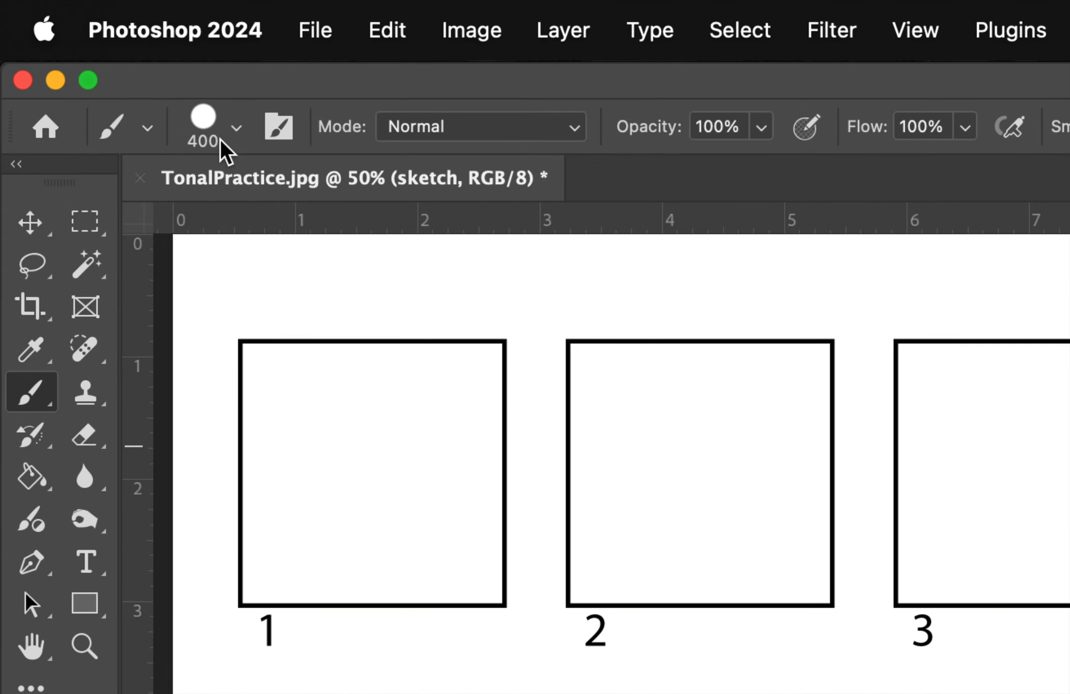
Step: Restore the Legacy Brushes set to the list of brush presets
click(232, 135)
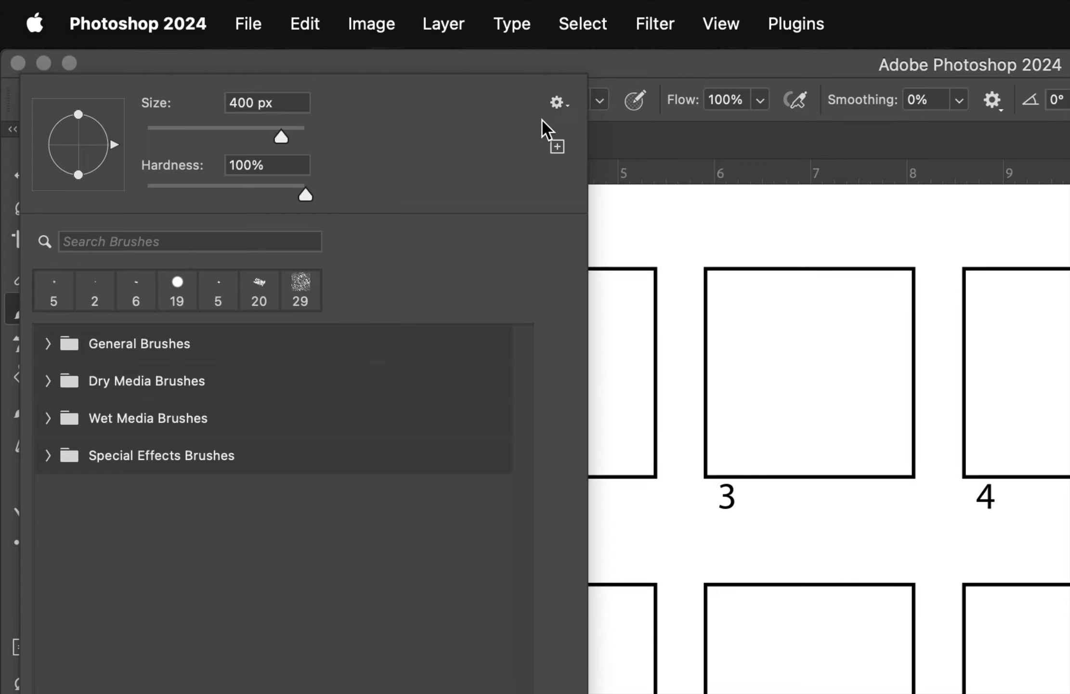
click(555, 108)
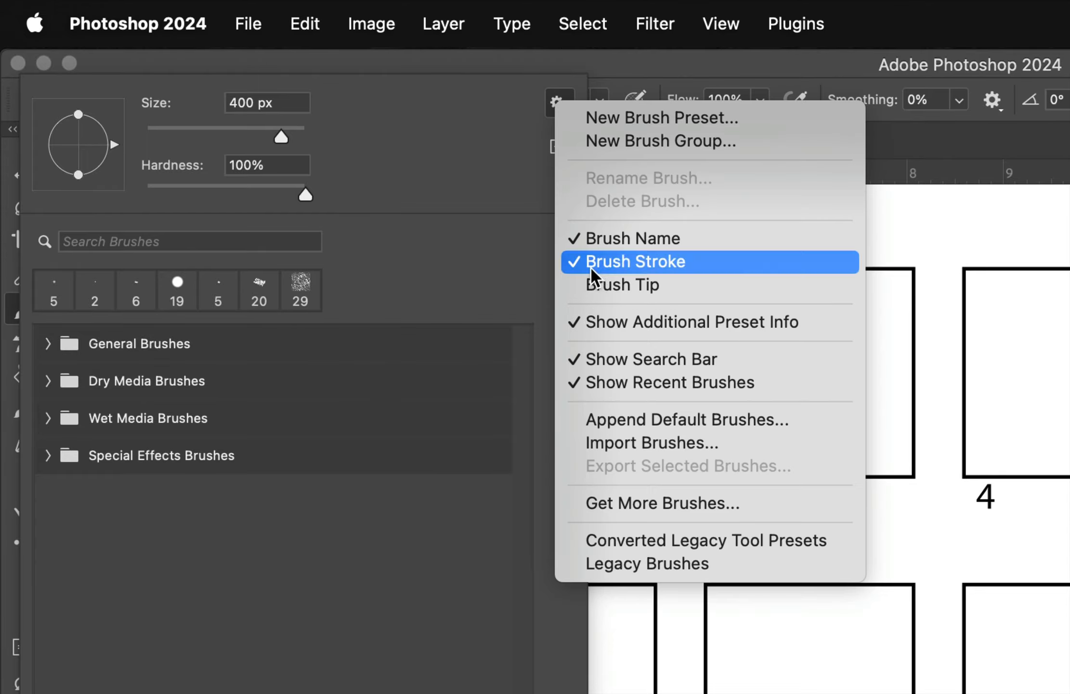
click(618, 563)
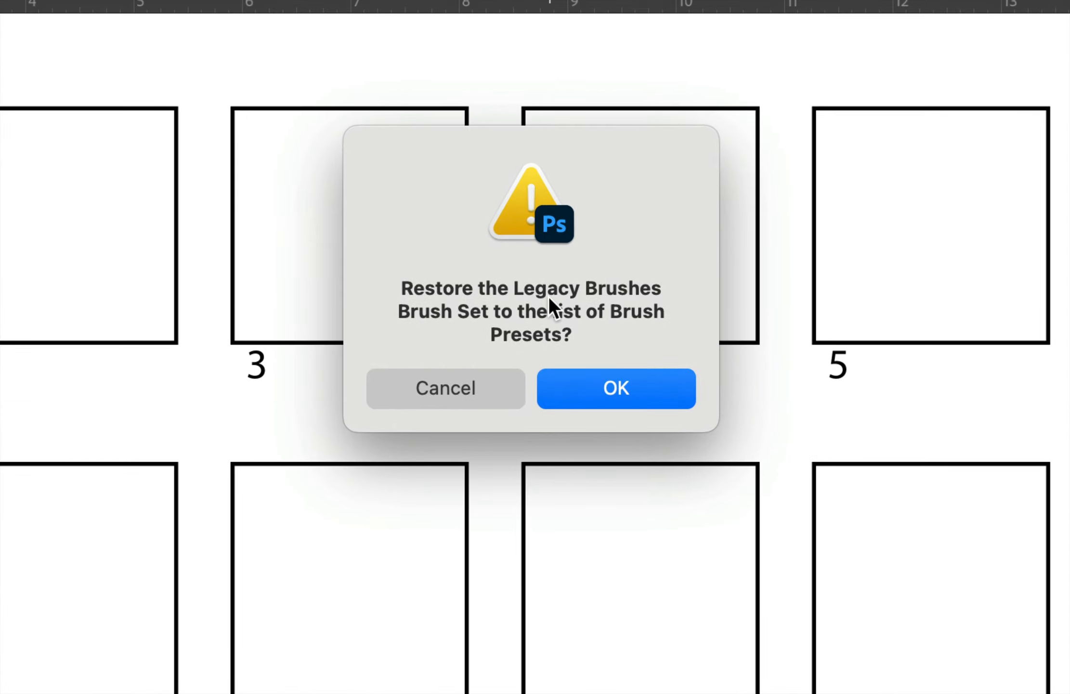
click(597, 397)
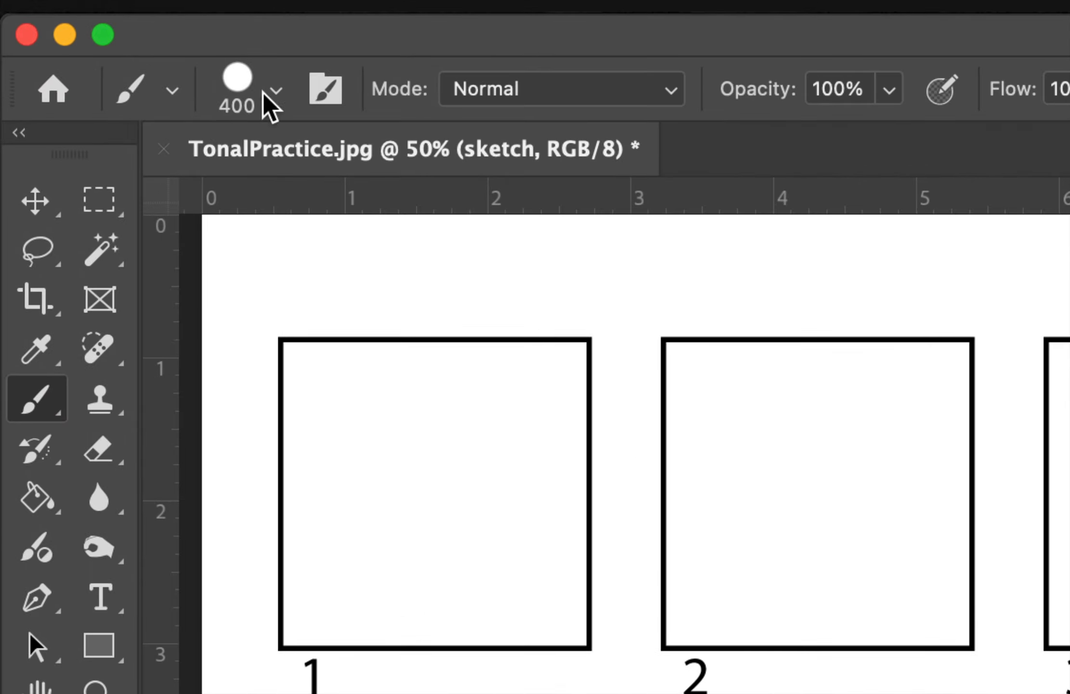
Step: Browse the Dry Media Brushes in the Legacy Brushes set and look over the brush display and search options
click(266, 96)
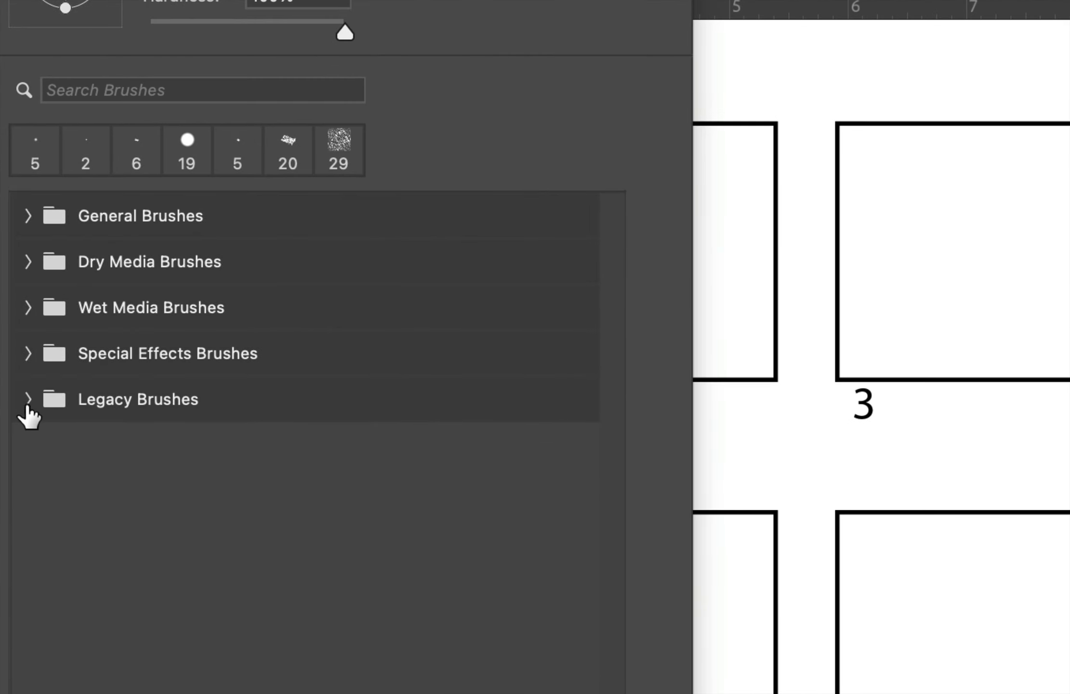
click(42, 432)
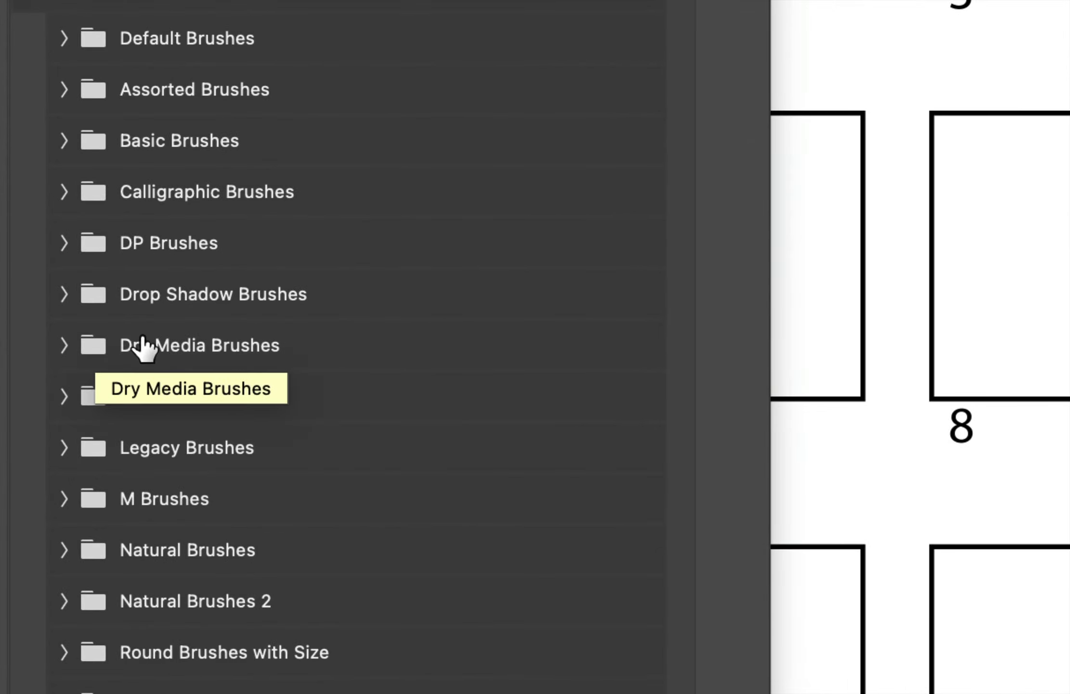
click(64, 345)
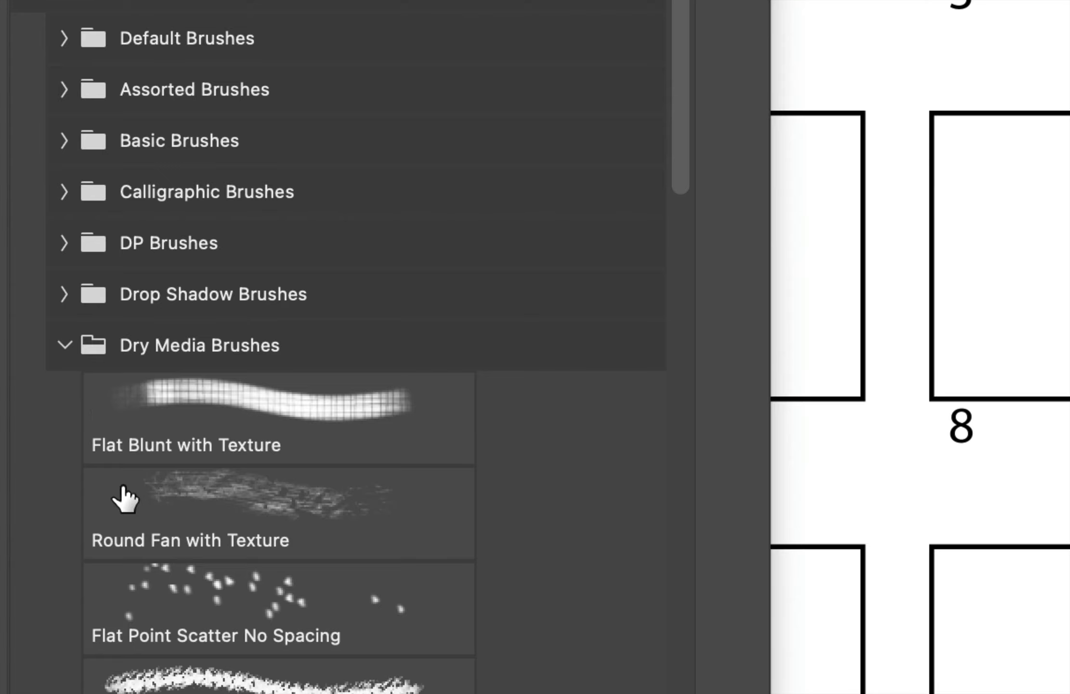
scroll(124, 498, down, 10)
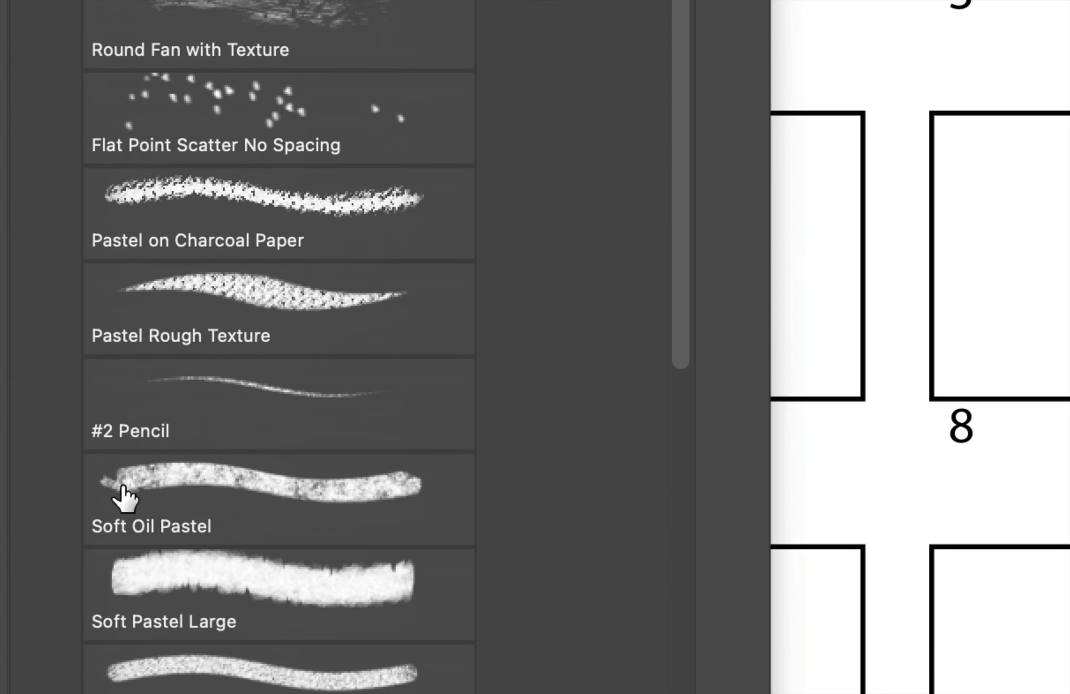
scroll(123, 488, up, 4)
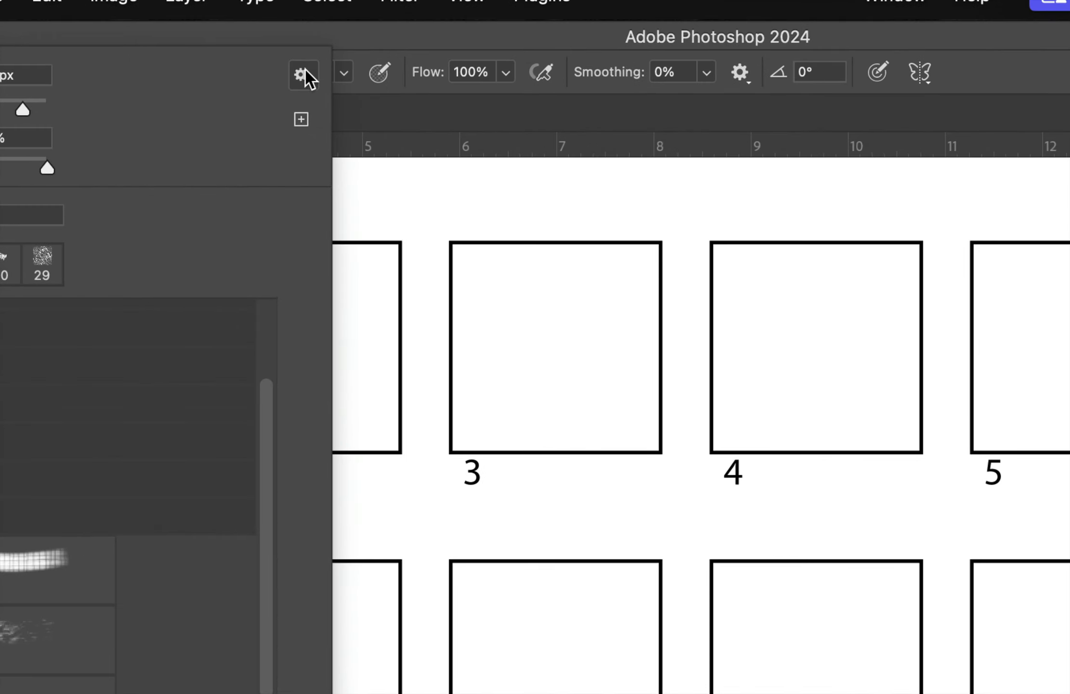
click(307, 57)
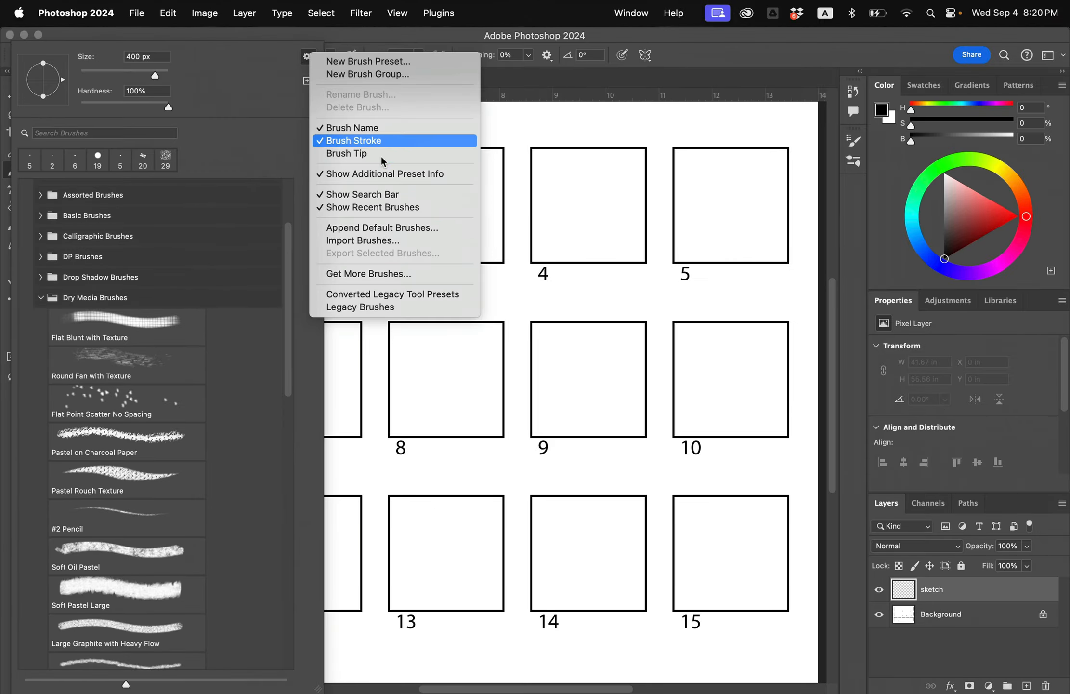
click(229, 432)
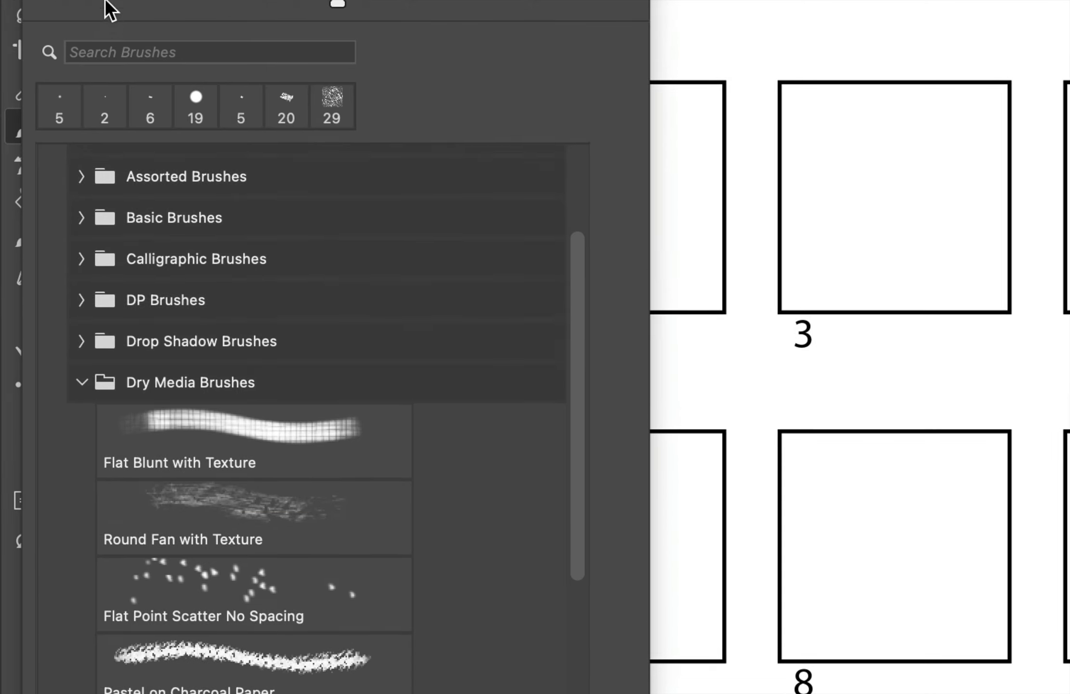
click(84, 51)
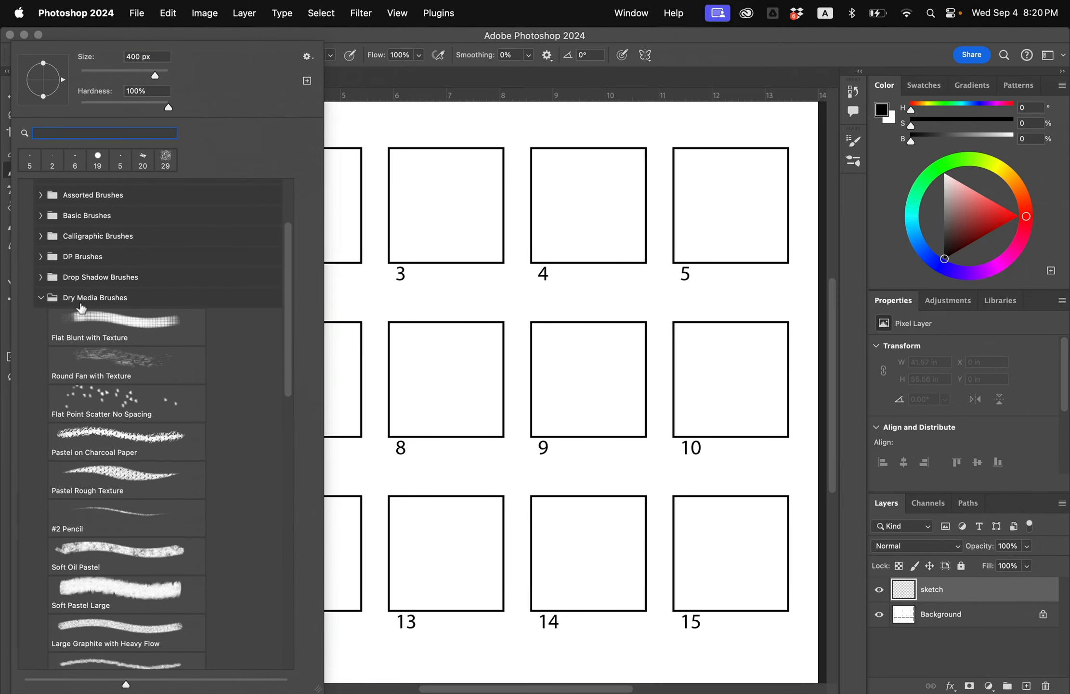
scroll(110, 309, up, 5)
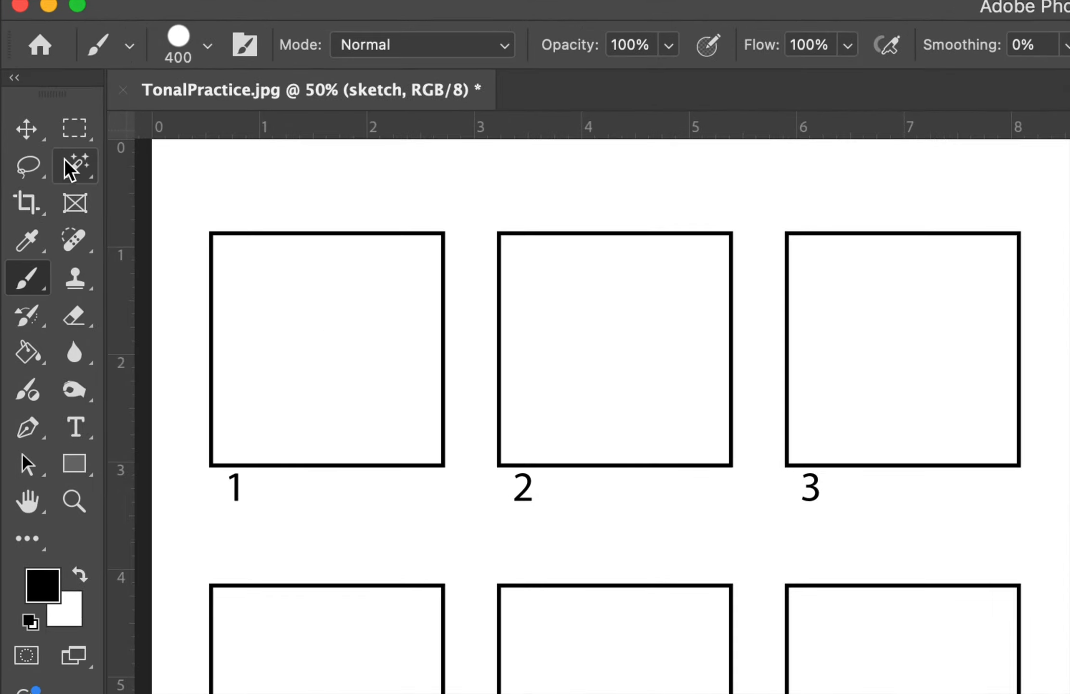
Step: Select the inside of square 1 with the Magic Wand tool and switch back to the Brush tool
click(70, 169)
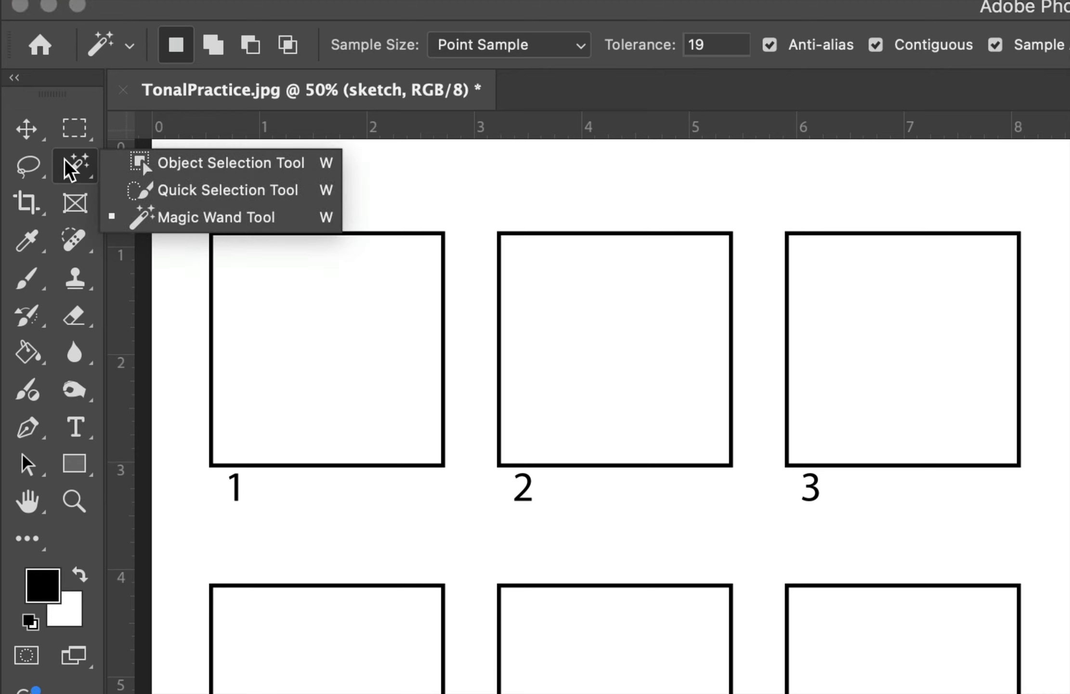
click(177, 220)
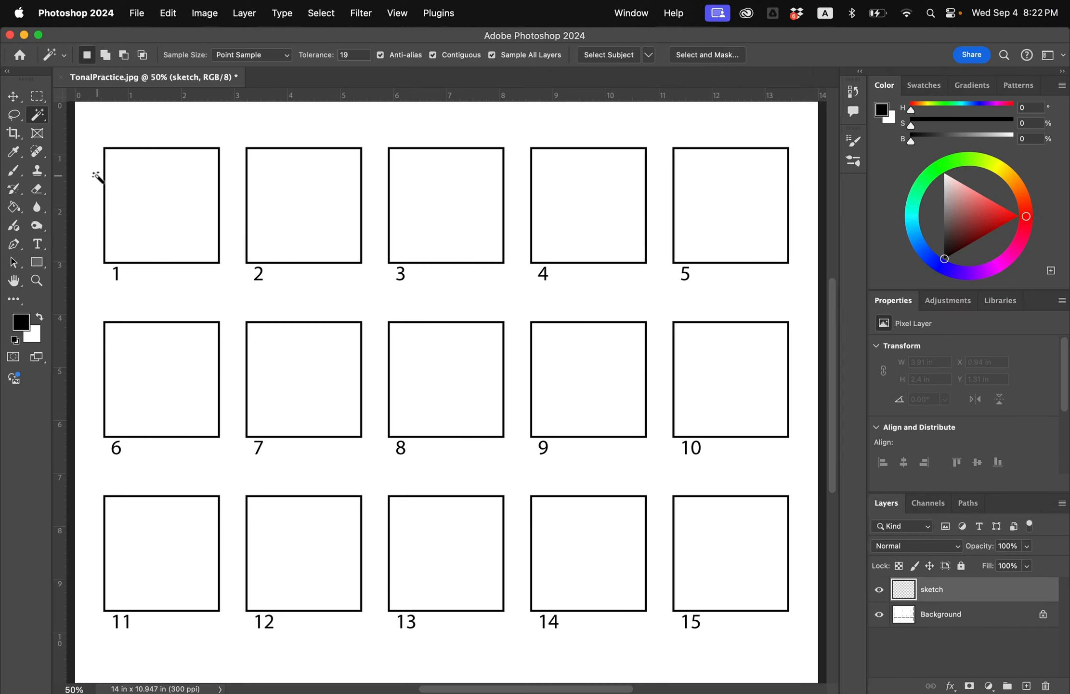
key(super+equal)
key(super+equal)
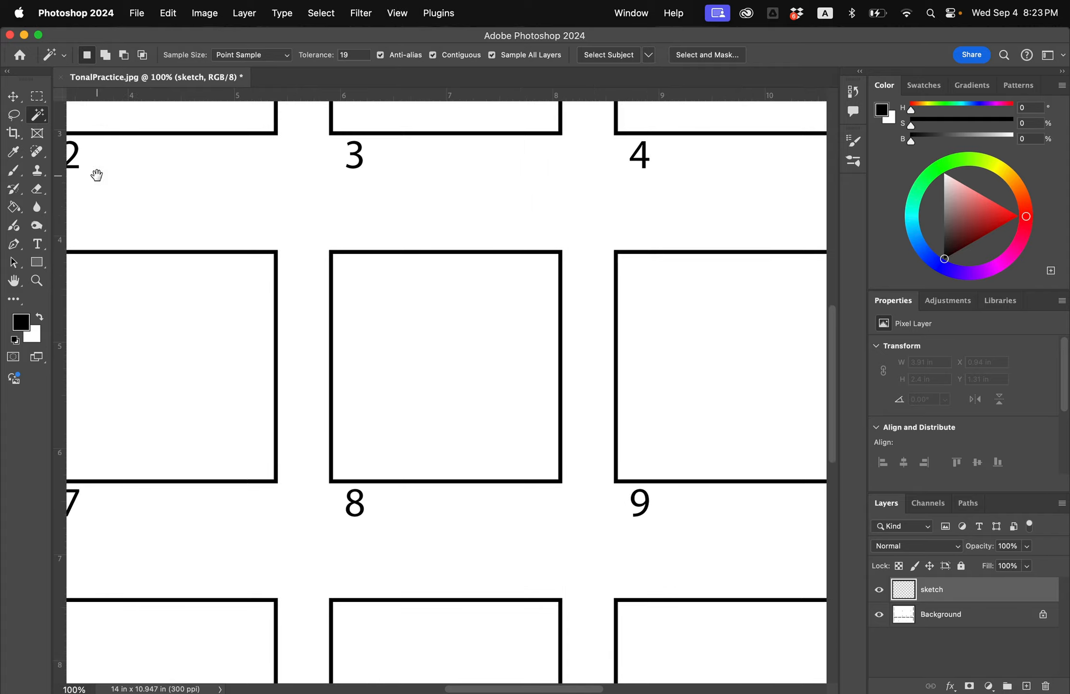
drag(281, 275, 690, 484)
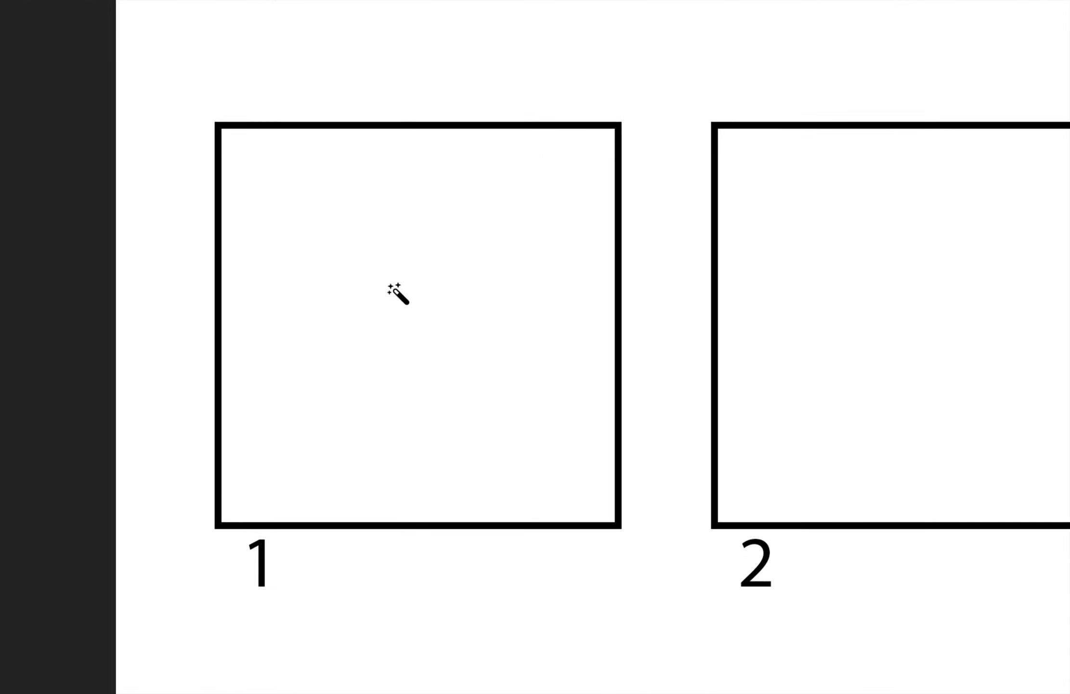
click(380, 286)
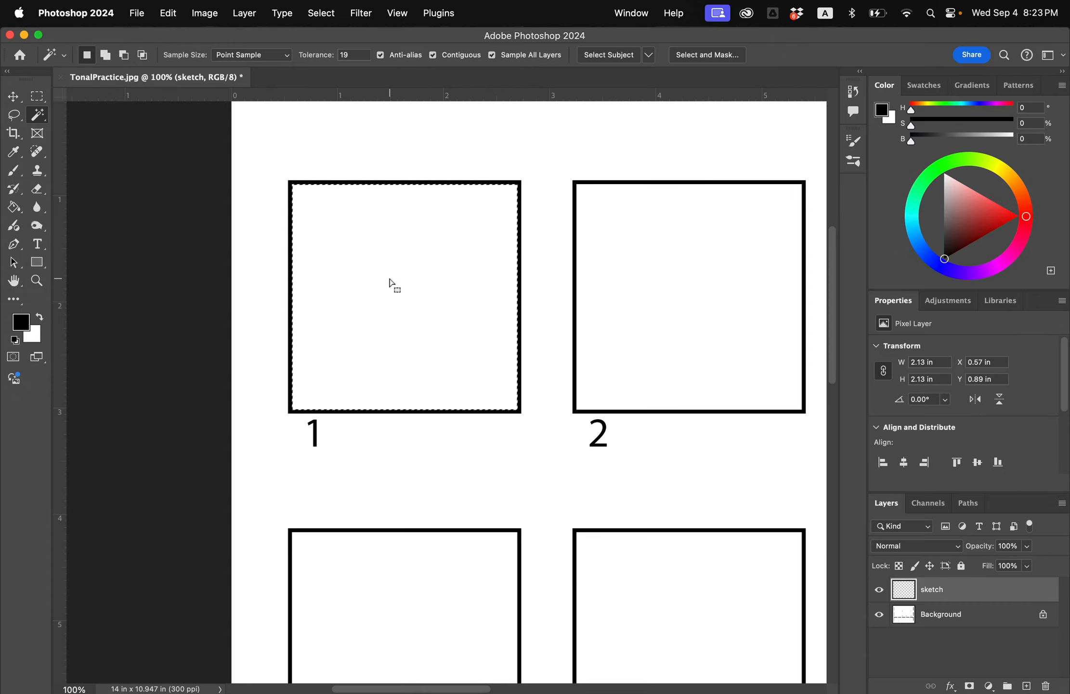
key(b)
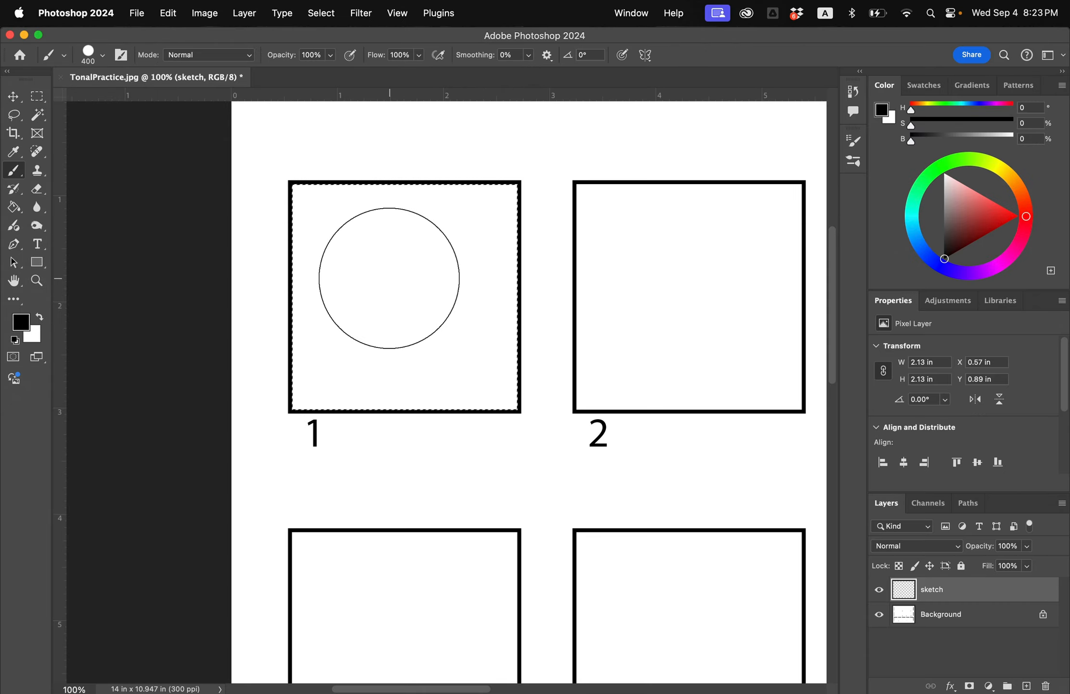
Step: Cover the selected area of square 1 with black 400 px brush strokes and clear them again
mouse_move(299, 246)
mouse_down()
mouse_move(389, 285)
mouse_move(370, 294)
mouse_move(385, 384)
mouse_move(458, 325)
mouse_move(446, 332)
mouse_move(488, 238)
mouse_move(382, 206)
mouse_move(237, 264)
mouse_up()
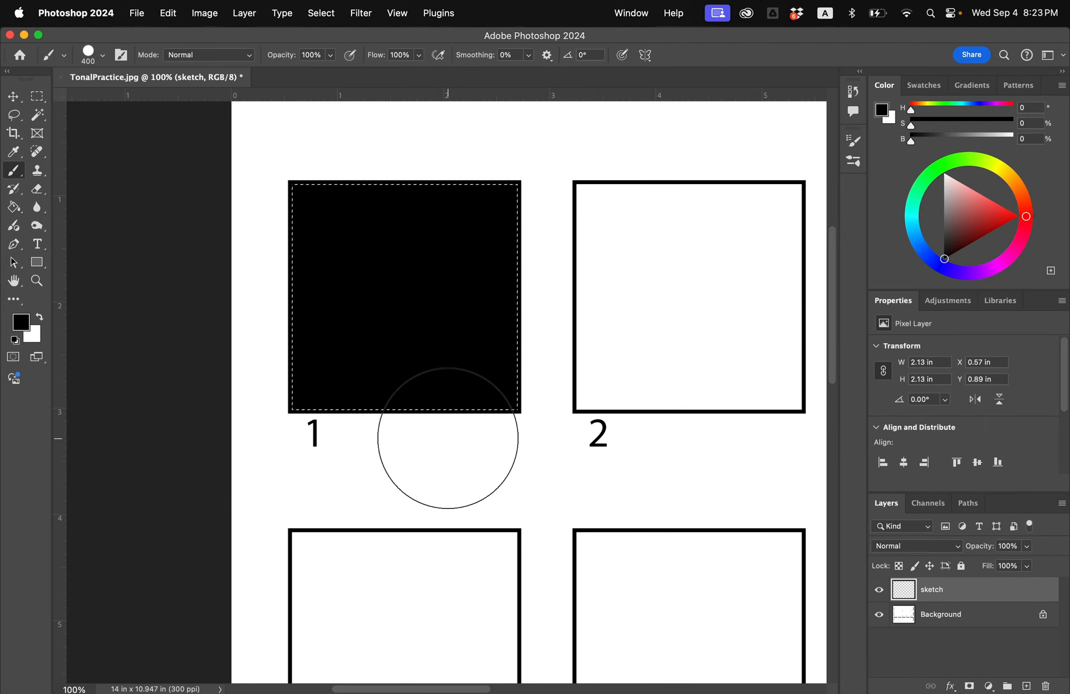
key(Delete)
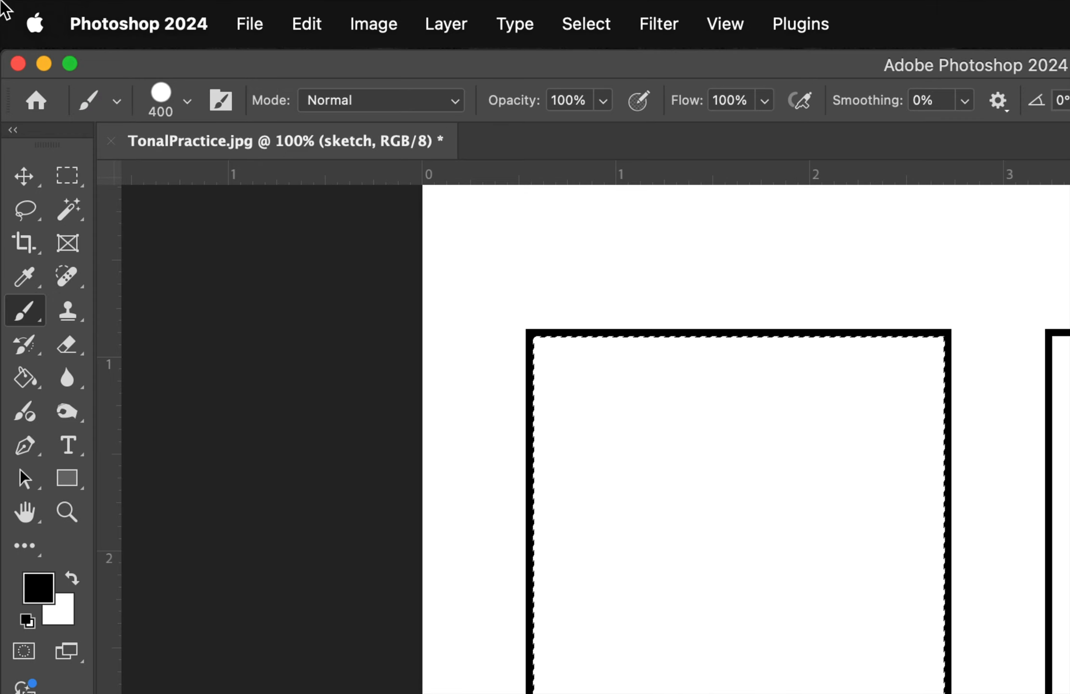
Step: Search the brush presets for "charcoal pencil" and pick the Charcoal Pencil from the legacy Dry Media Brushes
click(102, 55)
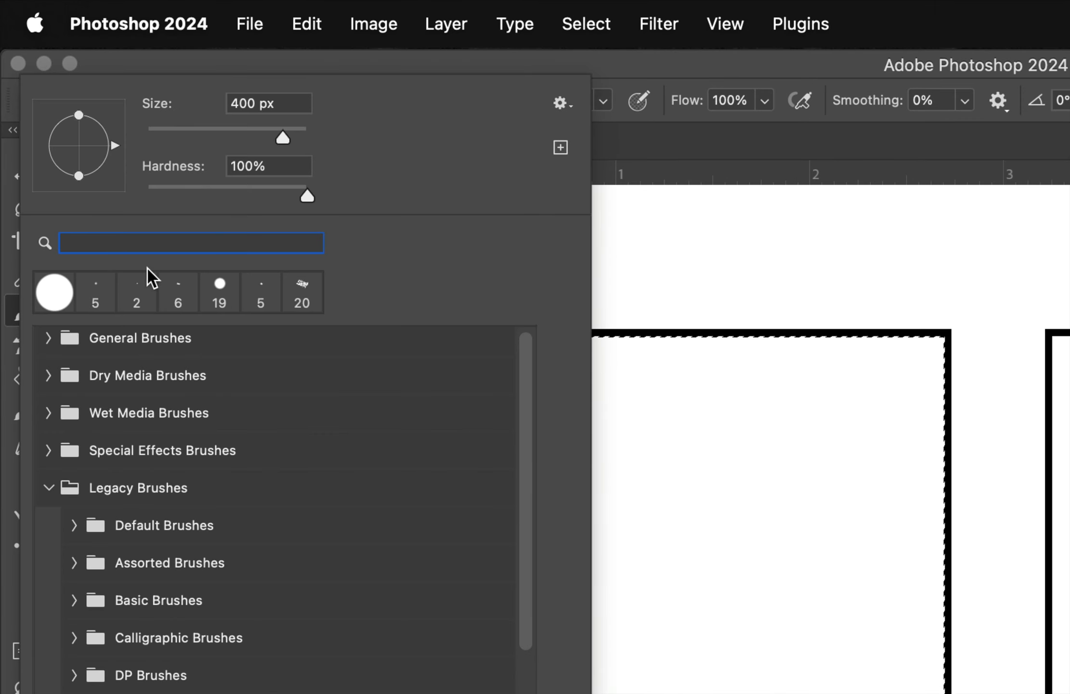
text(char)
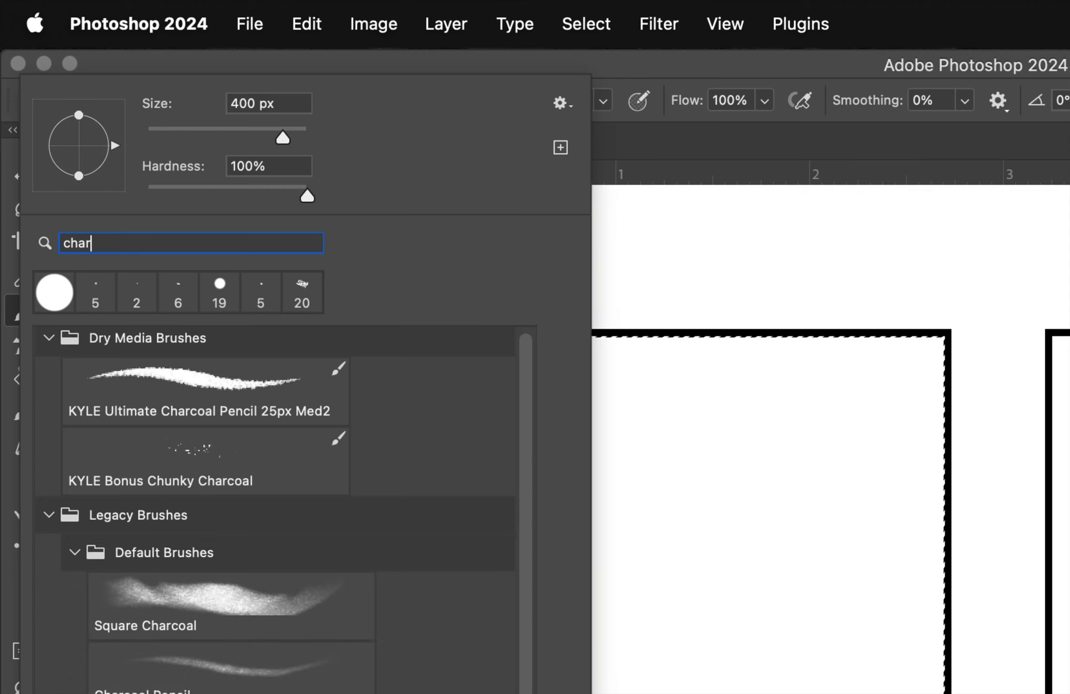
text(coal pencil)
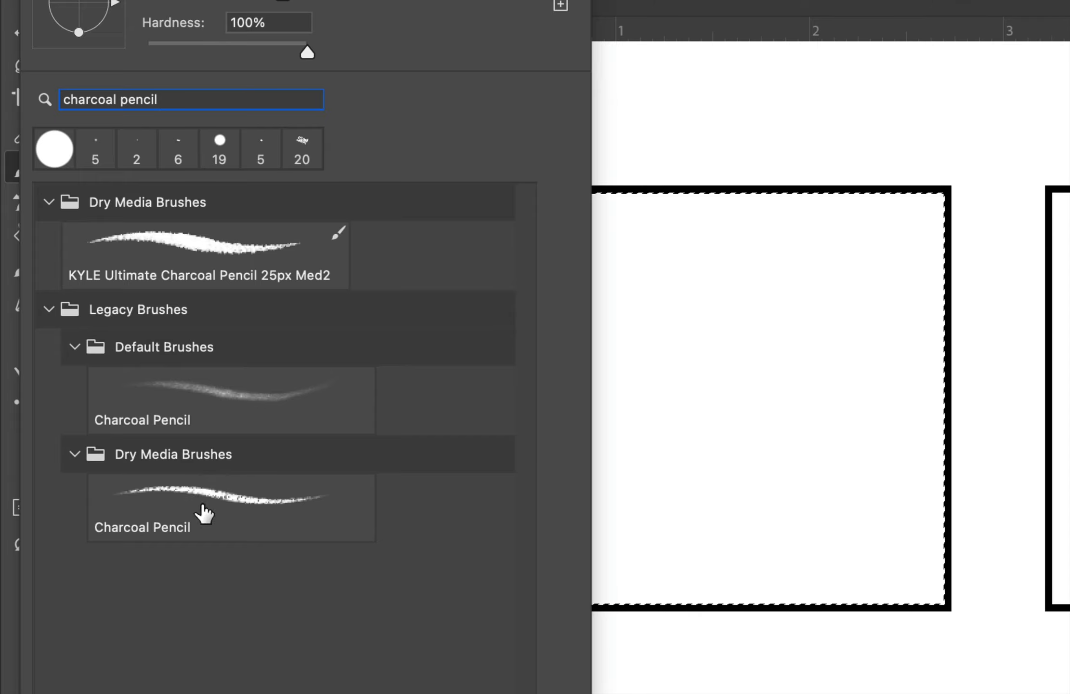
click(203, 510)
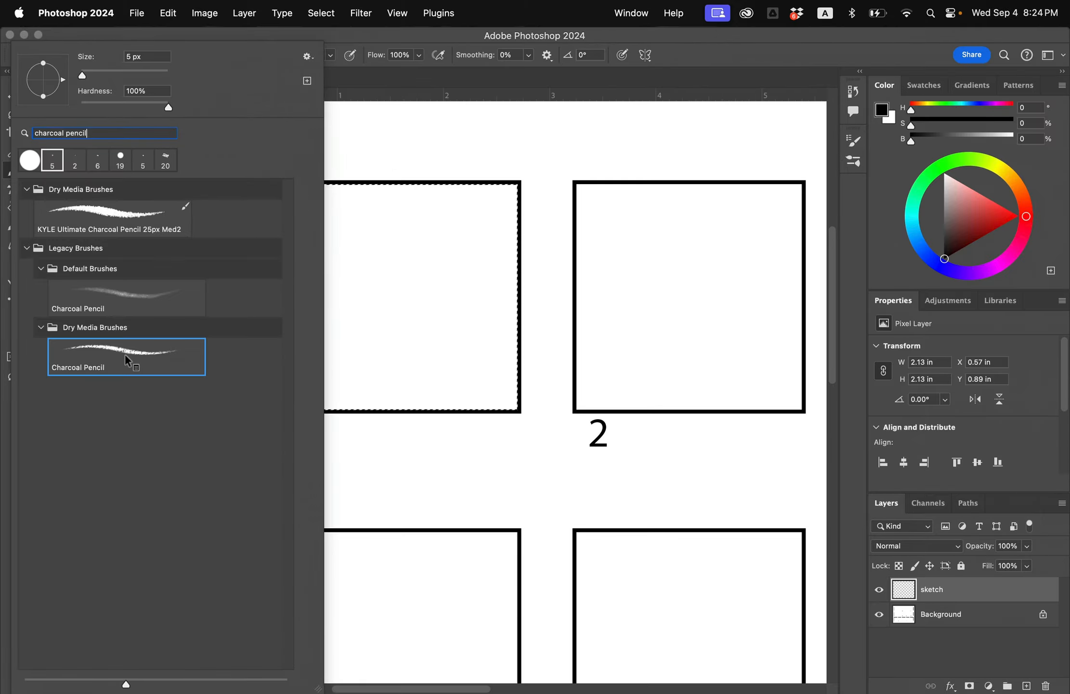
click(344, 38)
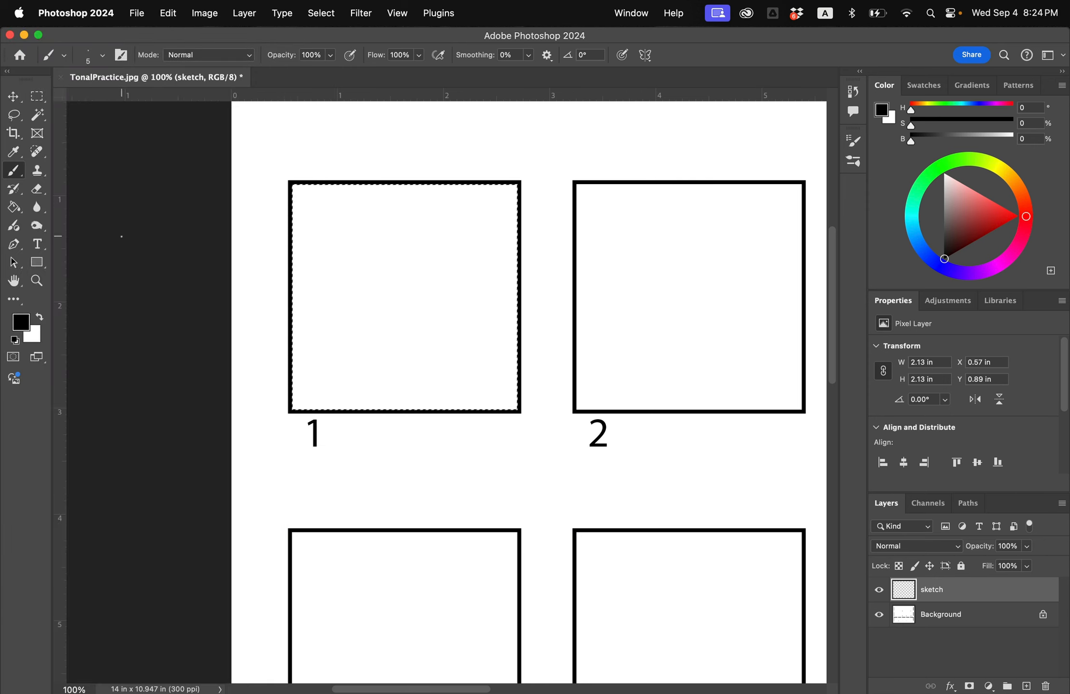
Step: Fill the selected square 1 with closely spaced, slightly wavy vertical lines in black using the 5 px brush
click(105, 54)
click(169, 39)
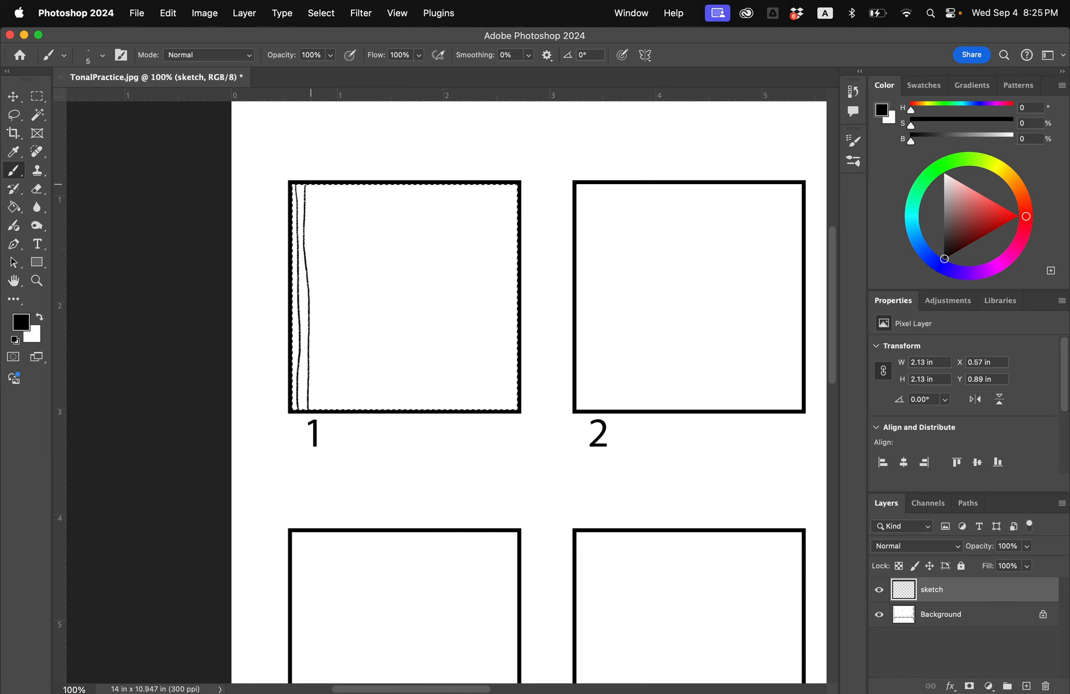
drag(311, 186, 312, 232)
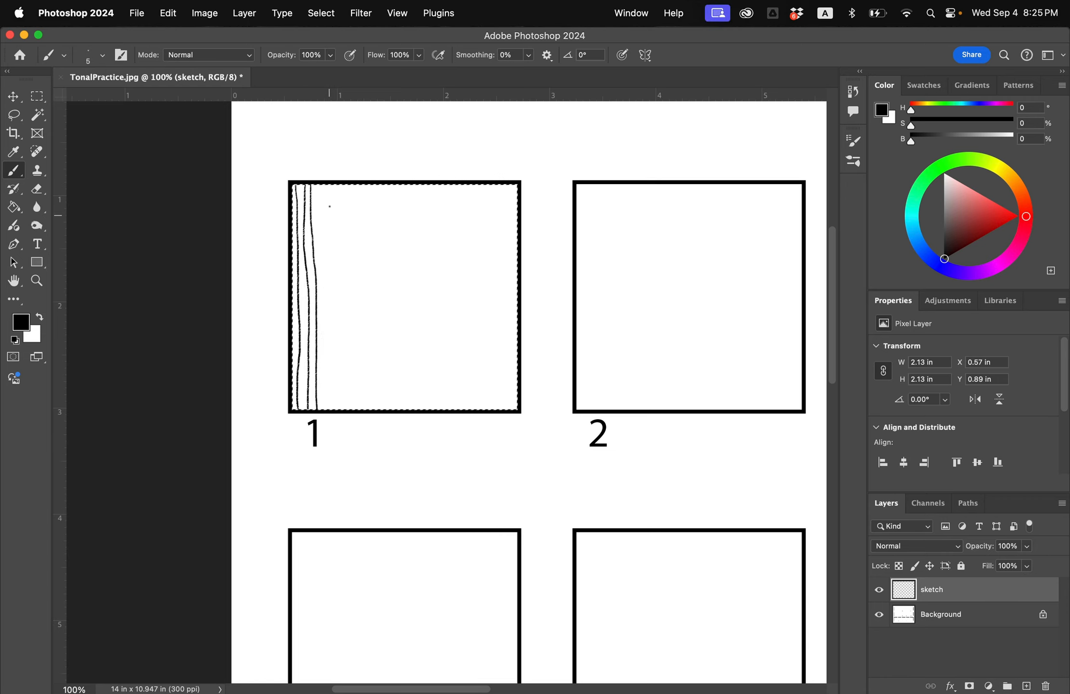
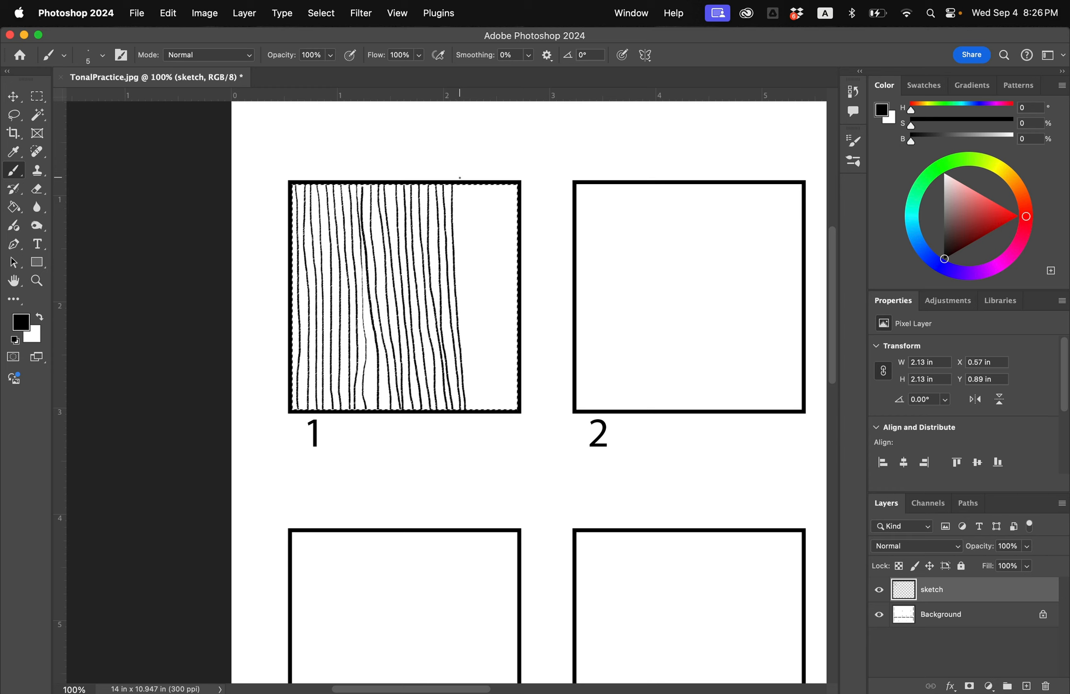
drag(460, 178, 475, 410)
drag(468, 183, 484, 410)
drag(476, 184, 496, 410)
drag(481, 184, 503, 410)
mouse_move(488, 184)
mouse_down()
mouse_move(511, 410)
mouse_move(515, 233)
mouse_up()
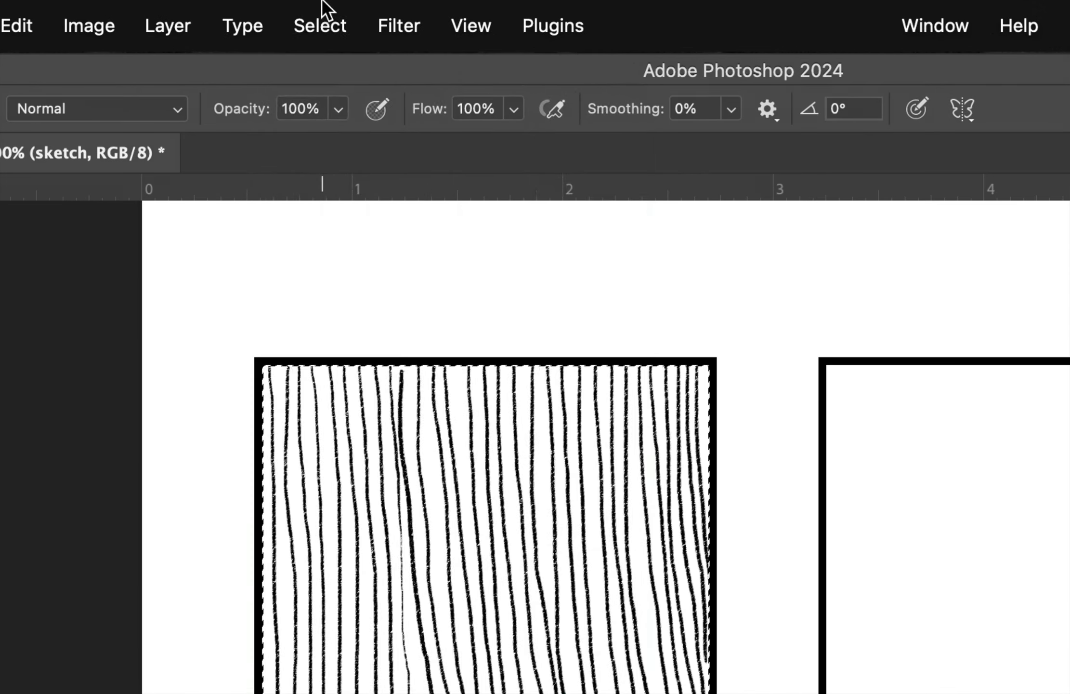
Step: Deselect square 1, select the inside of square 2 with the Magic Wand and return to the Brush tool
click(324, 7)
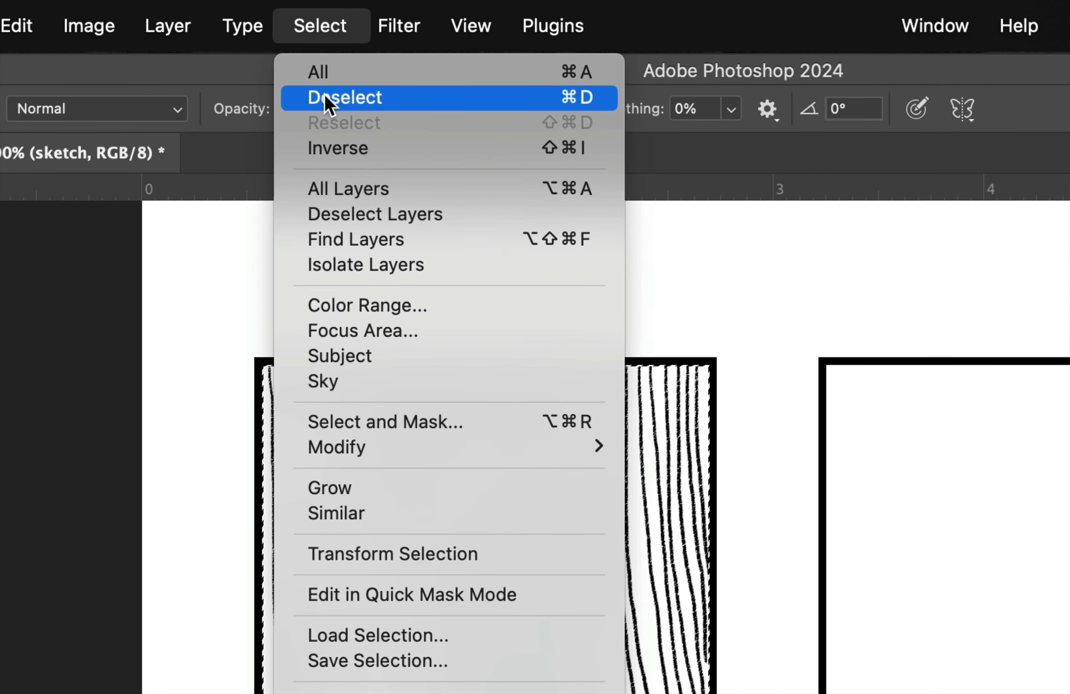
click(600, 100)
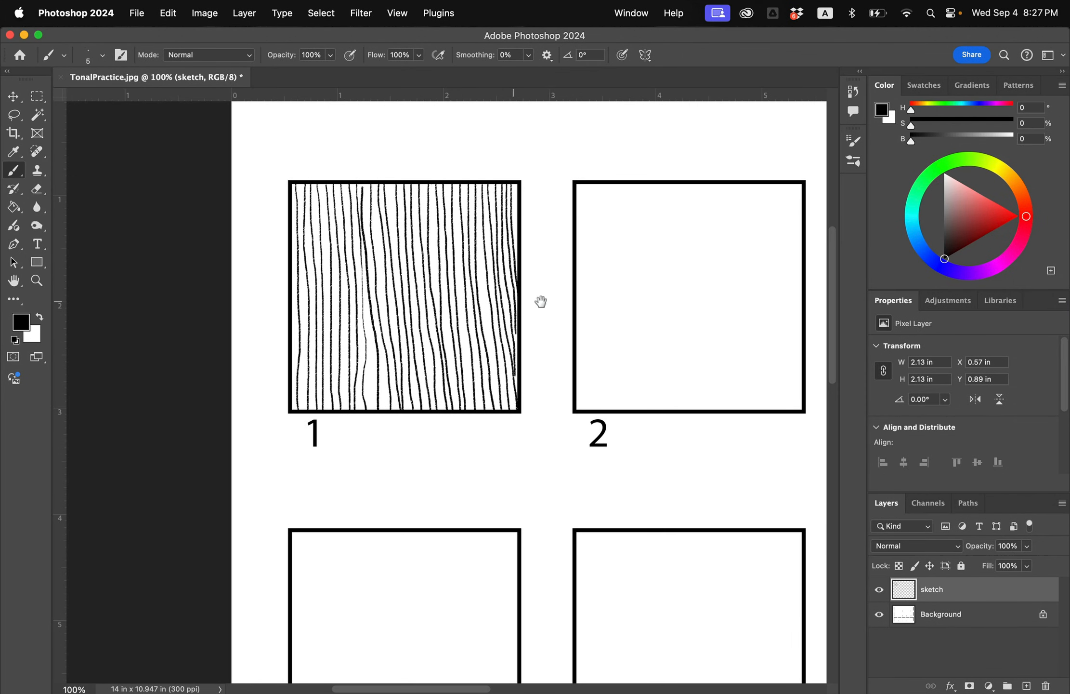
drag(540, 301, 361, 292)
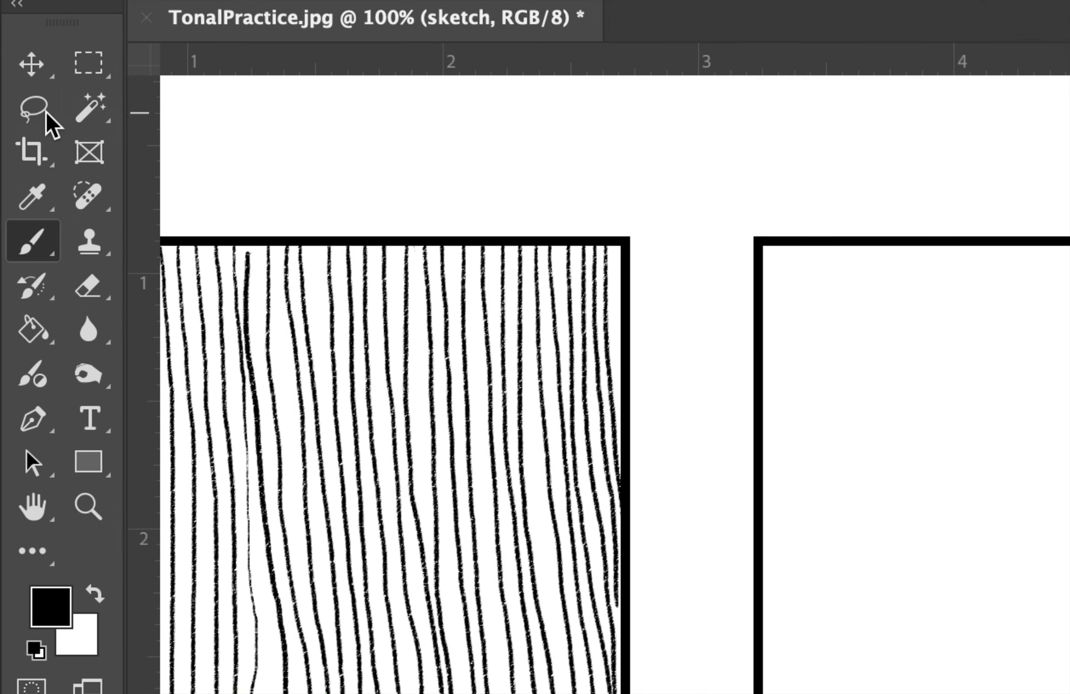
click(89, 116)
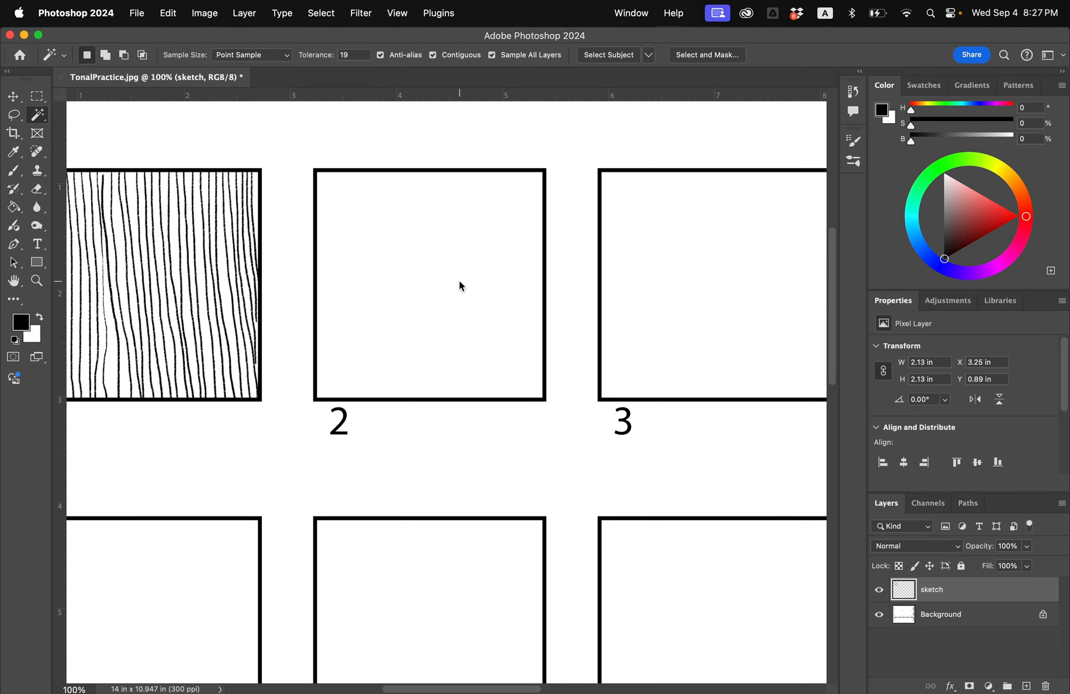
click(1027, 515)
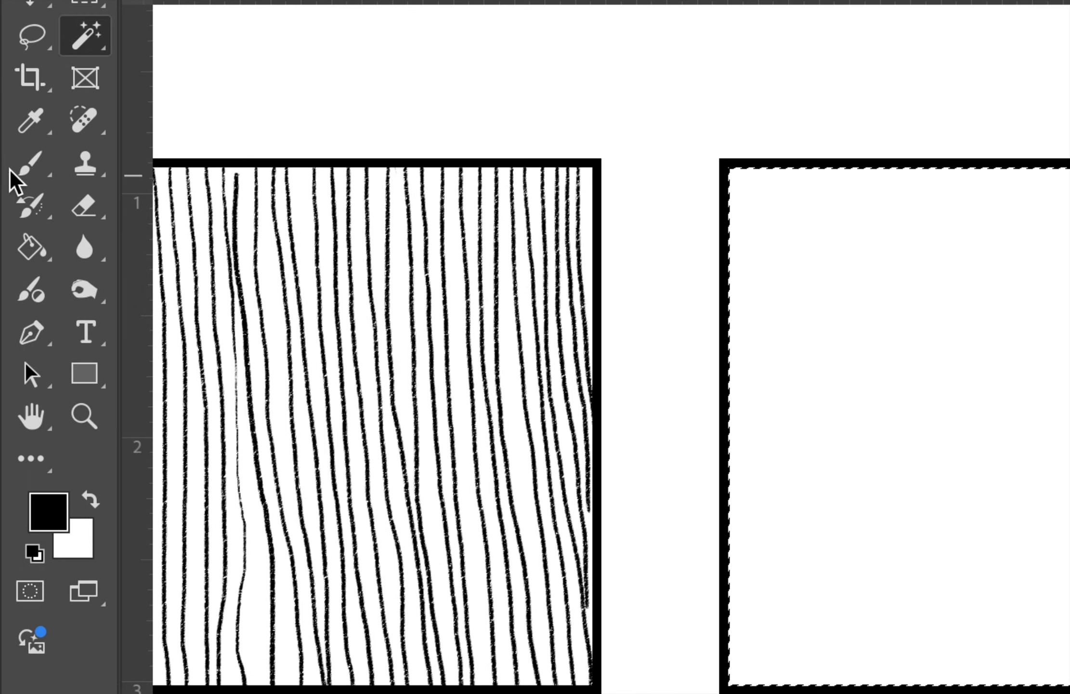
click(8, 171)
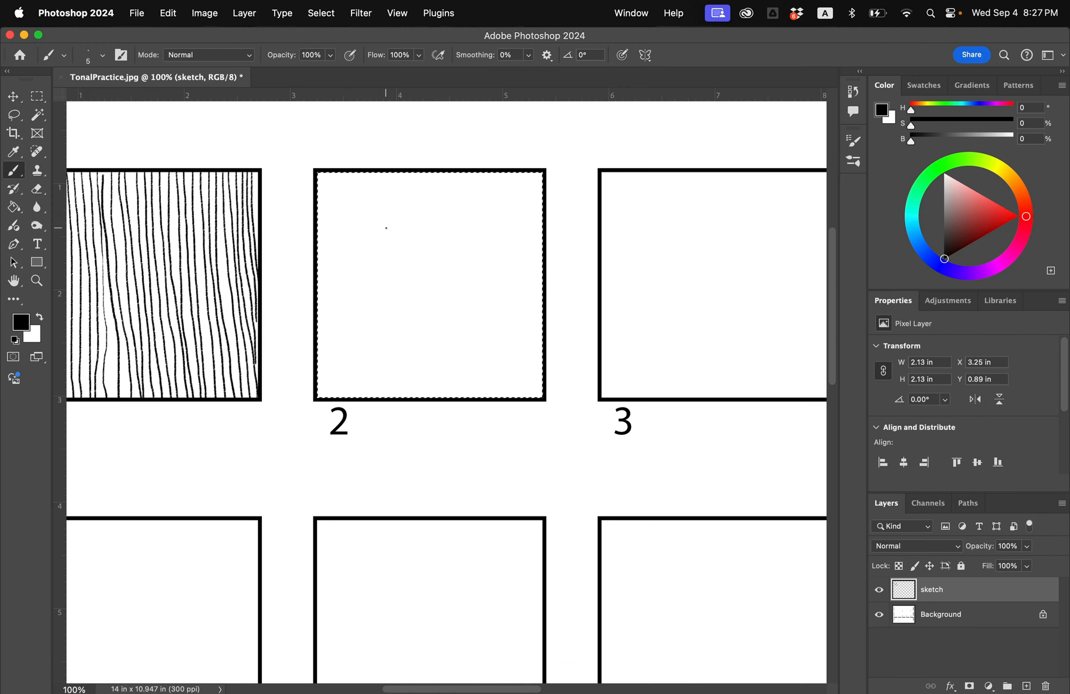
drag(876, 289, 876, 363)
drag(382, 256, 466, 365)
key(super+z)
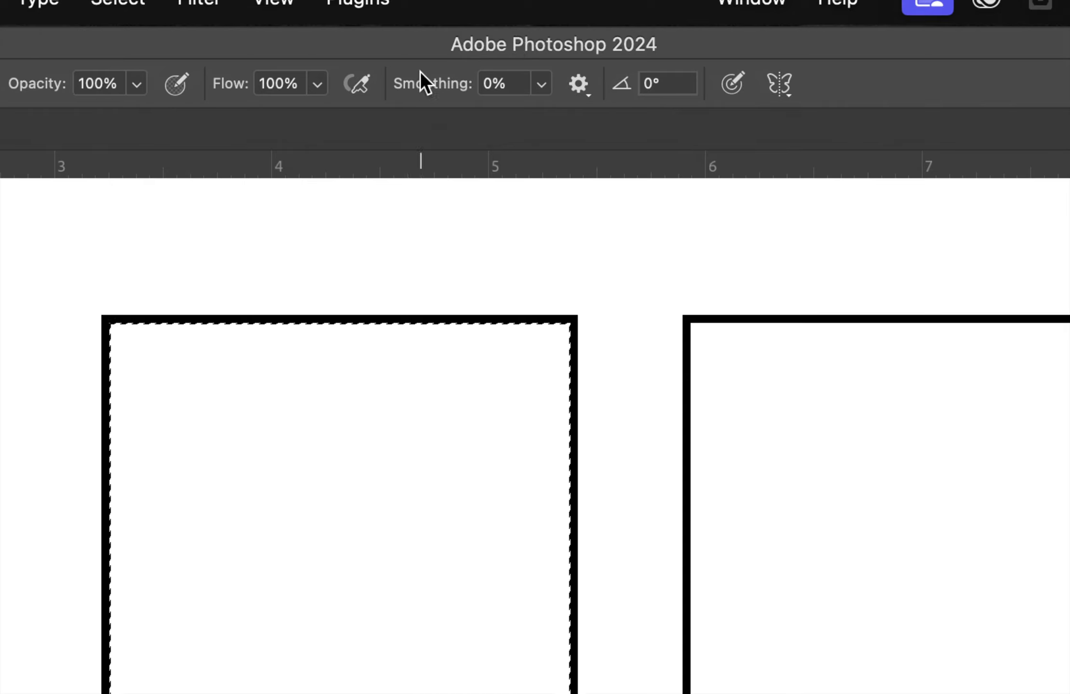
Step: Set the brush smoothing to 91% and fill square 2 from top to bottom with freehand horizontal lines
drag(416, 92, 545, 115)
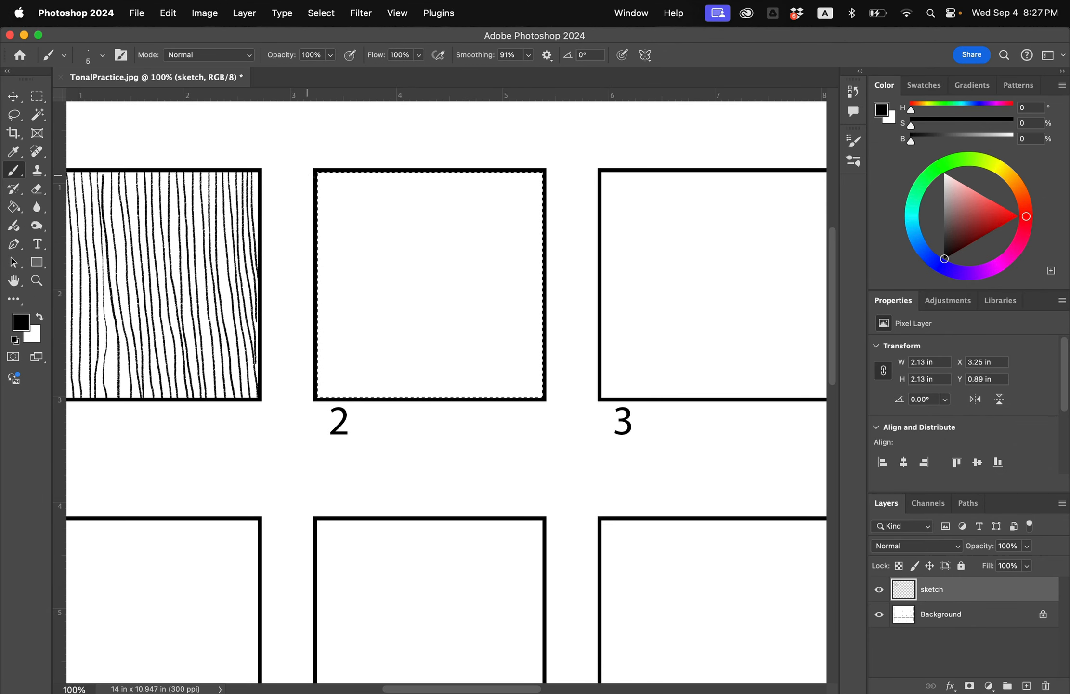
drag(317, 176, 347, 180)
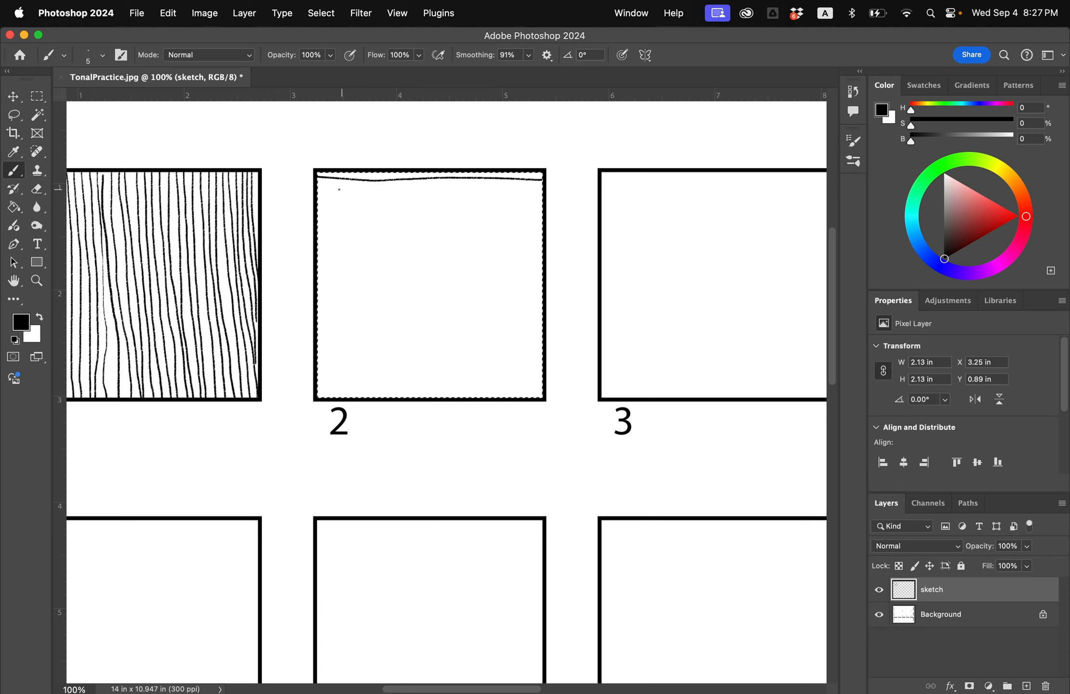
drag(357, 193, 409, 192)
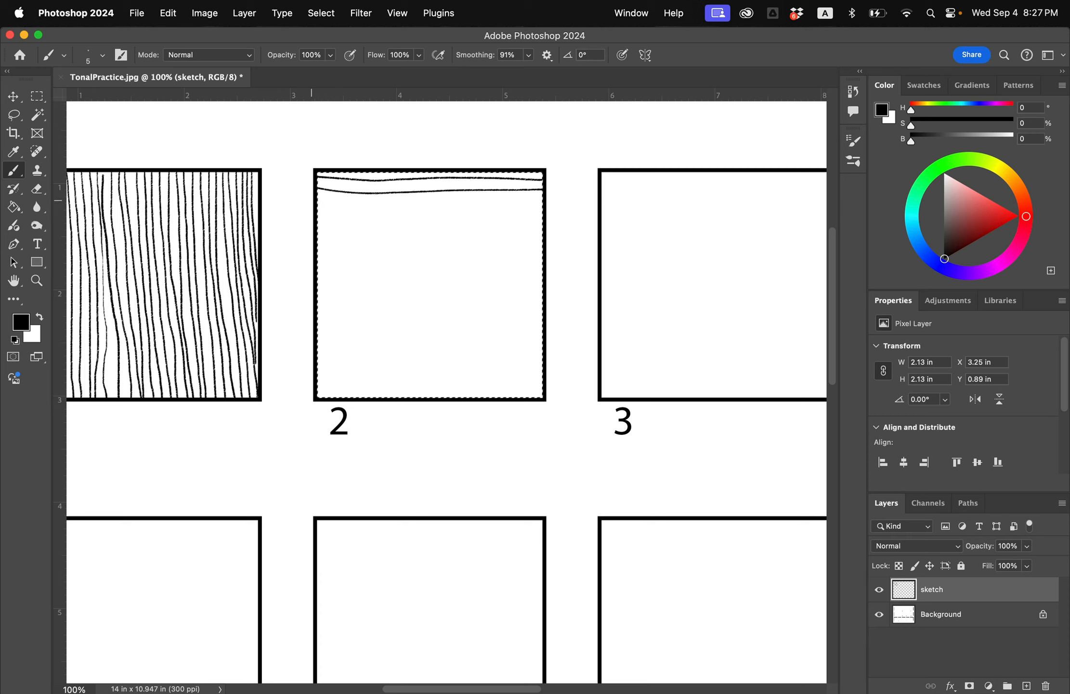
drag(367, 204, 556, 198)
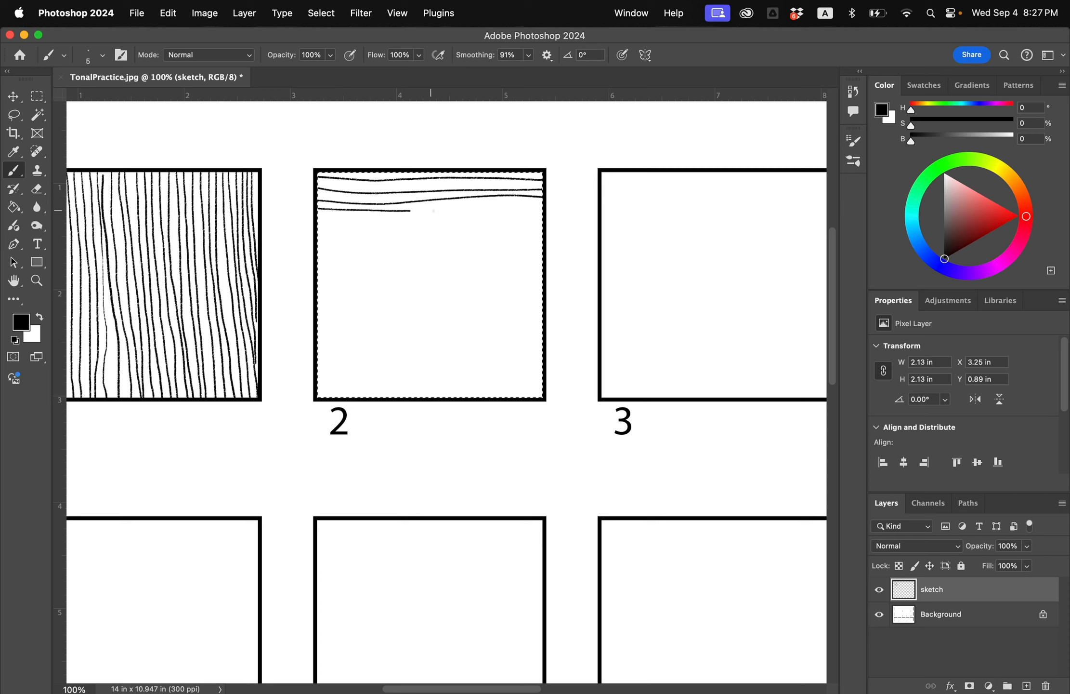
drag(433, 211, 577, 211)
drag(452, 219, 513, 219)
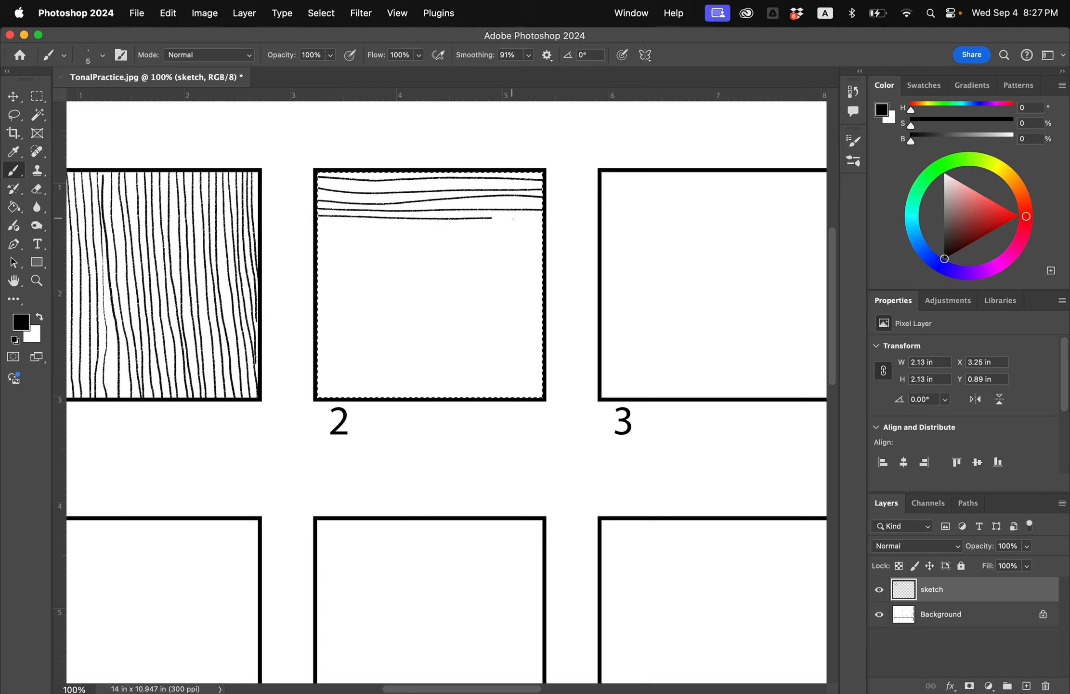
drag(313, 224, 559, 231)
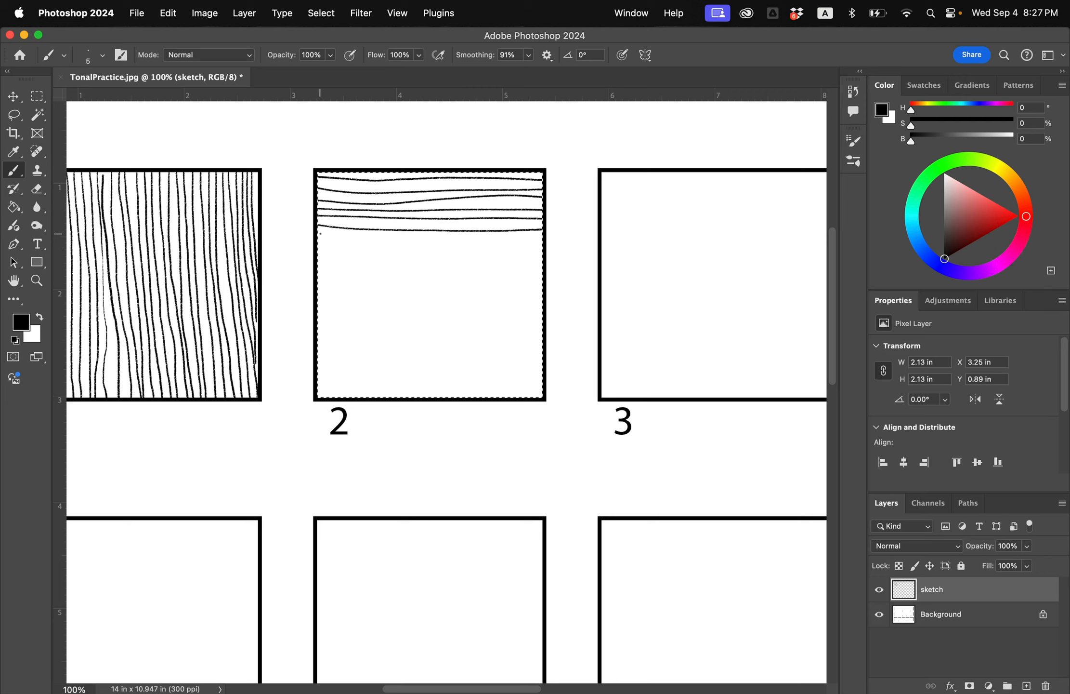
drag(399, 245, 553, 237)
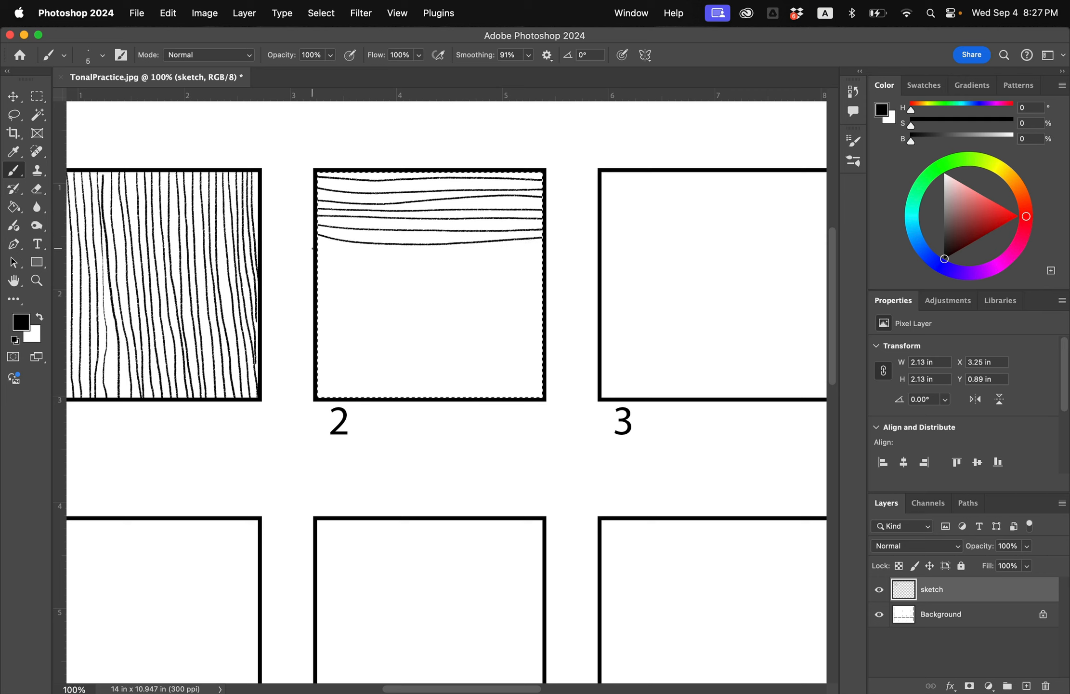
drag(312, 248, 541, 251)
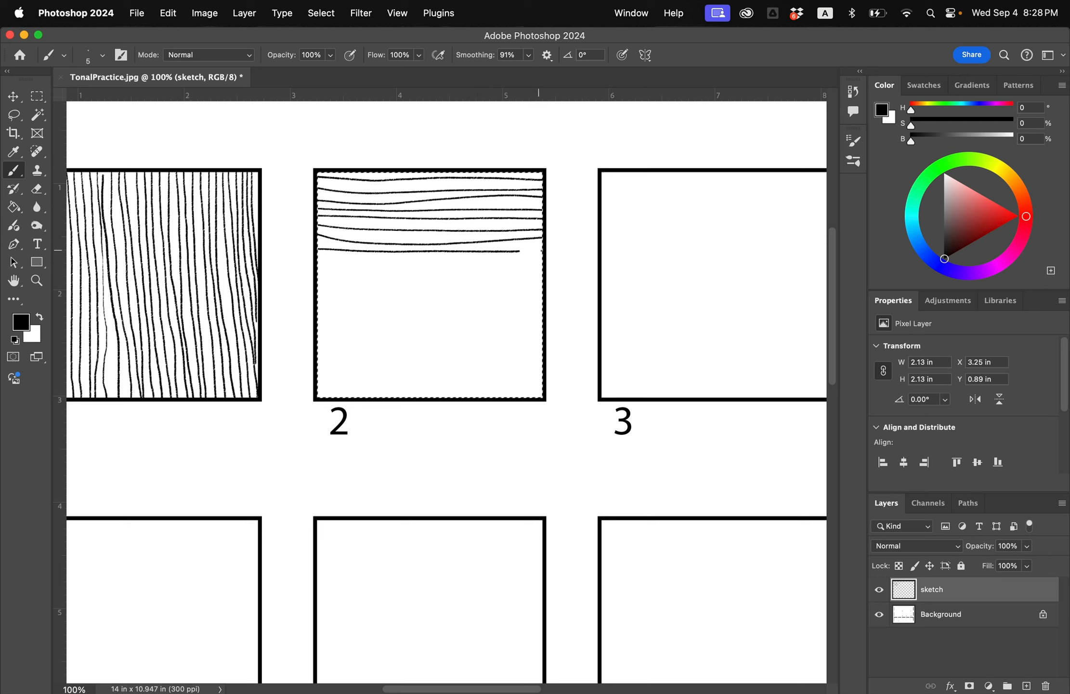
drag(316, 257, 517, 264)
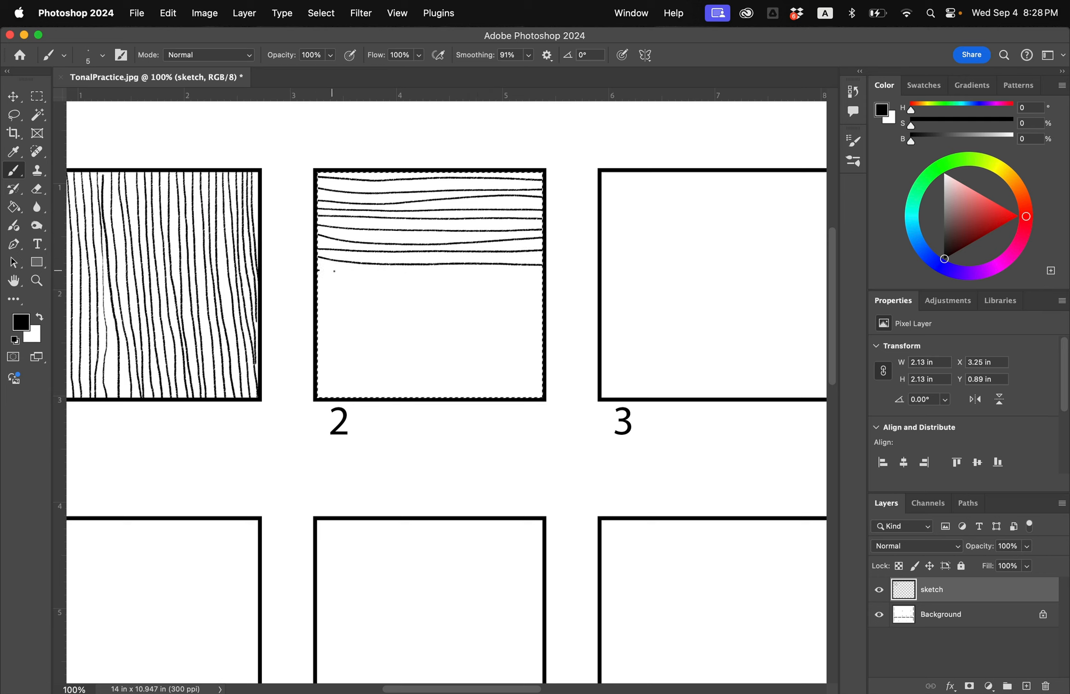
drag(446, 273, 520, 271)
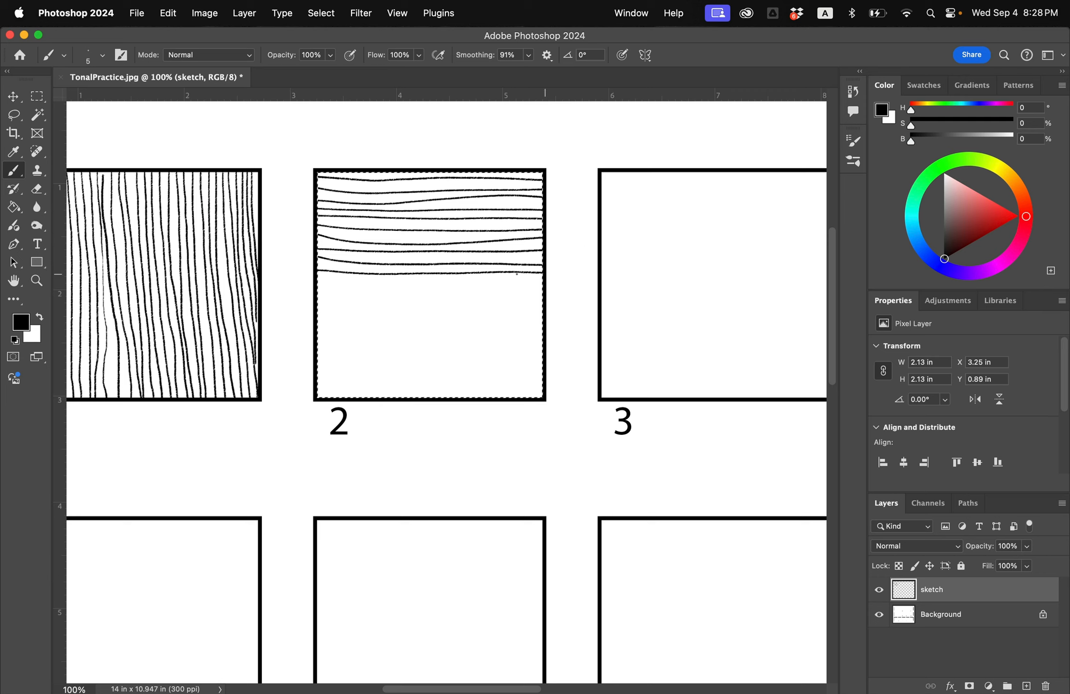
drag(318, 282, 473, 283)
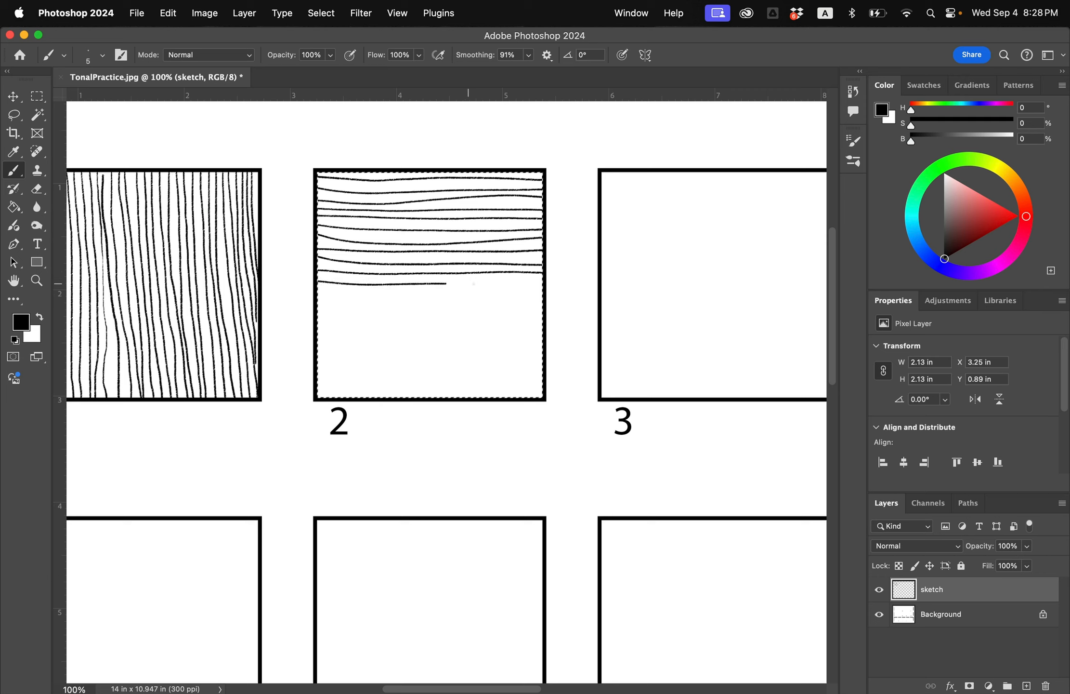
mouse_move(319, 291)
mouse_down()
mouse_move(552, 290)
mouse_move(557, 301)
mouse_move(301, 307)
mouse_move(564, 309)
mouse_move(563, 317)
mouse_move(303, 318)
mouse_move(326, 329)
mouse_move(552, 327)
mouse_move(561, 339)
mouse_move(298, 343)
mouse_move(369, 352)
mouse_move(566, 347)
mouse_move(568, 358)
mouse_move(330, 363)
mouse_move(545, 367)
mouse_move(318, 379)
mouse_up()
drag(316, 388, 543, 385)
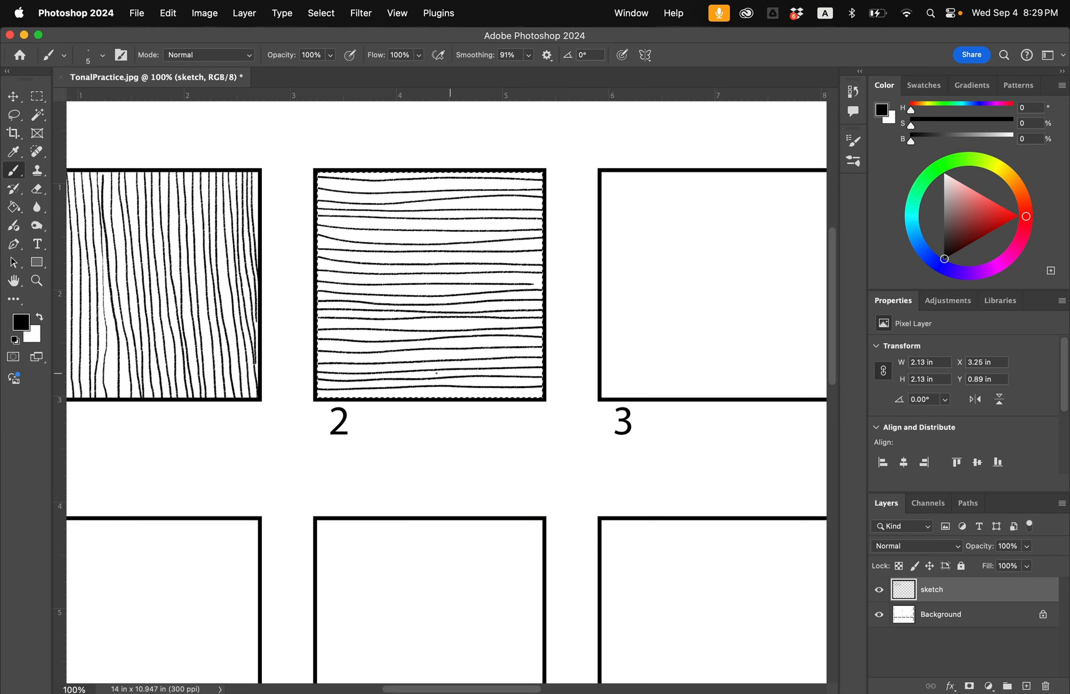
Step: Deselect square 2, select the inside of square 3 with the Magic Wand and return to the Brush tool
key(super+d)
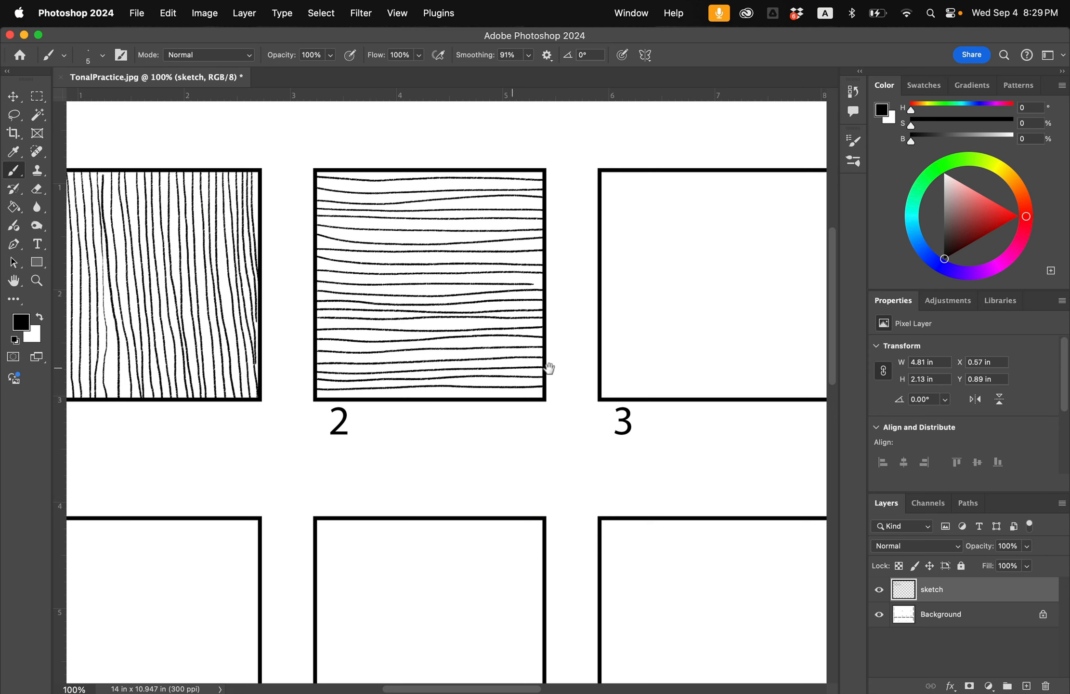
drag(549, 368, 310, 384)
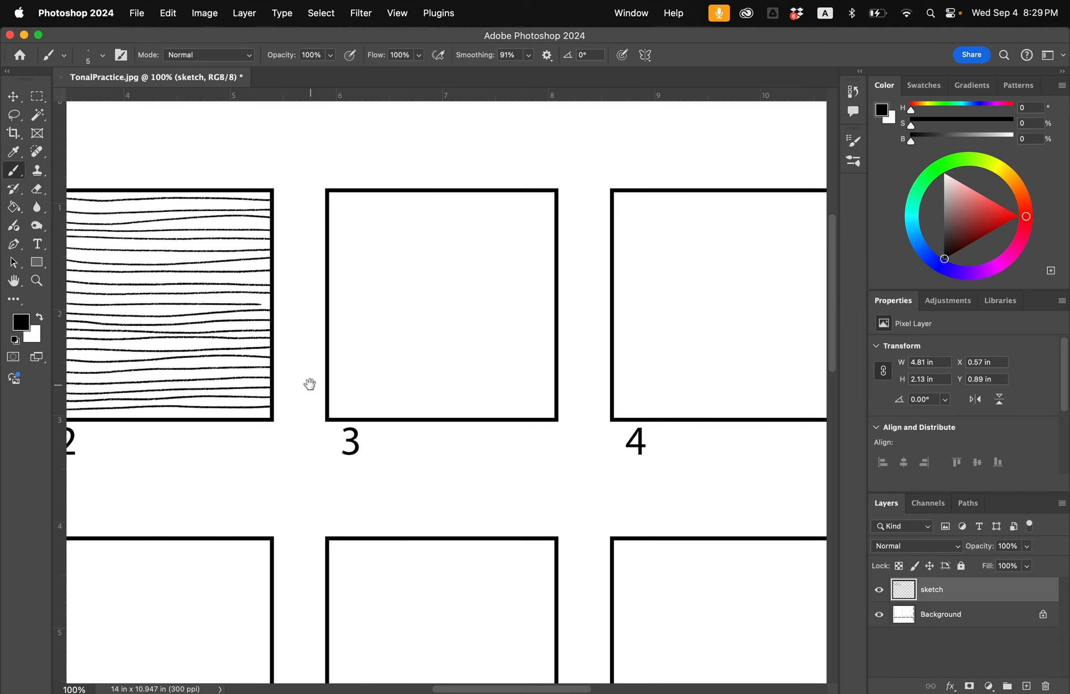
key(w)
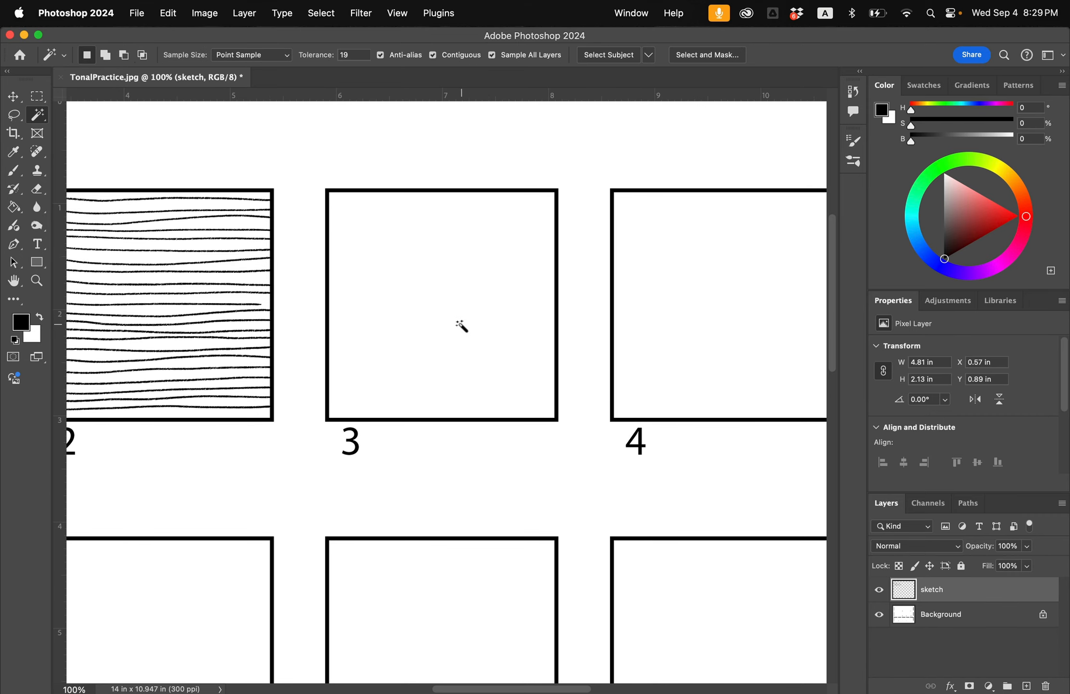
click(416, 273)
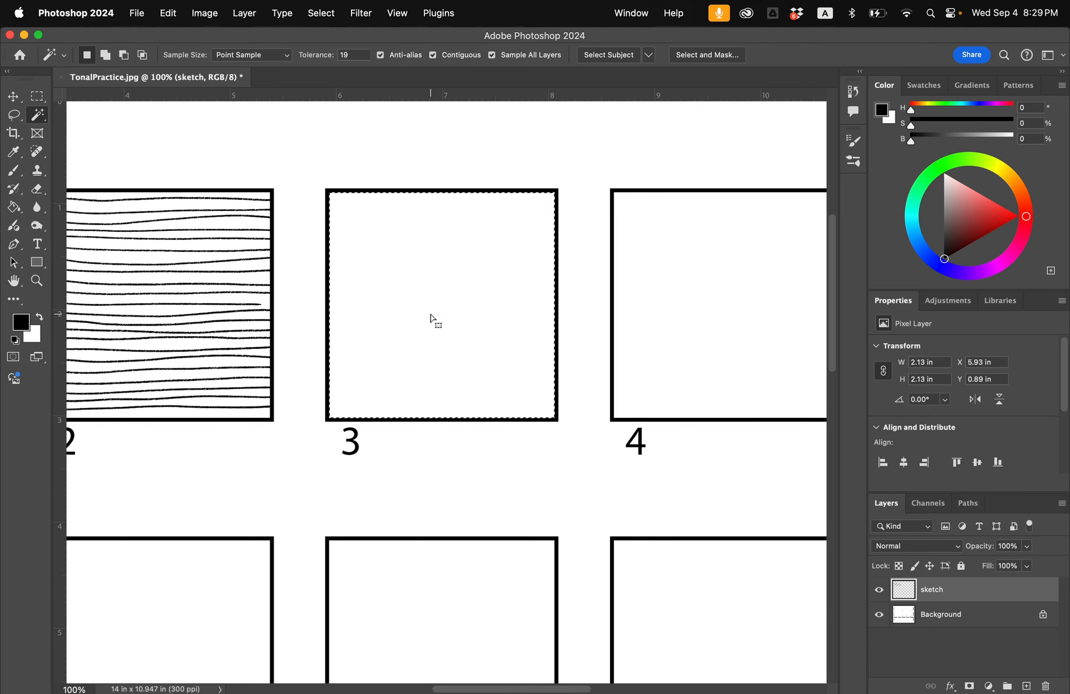
key(b)
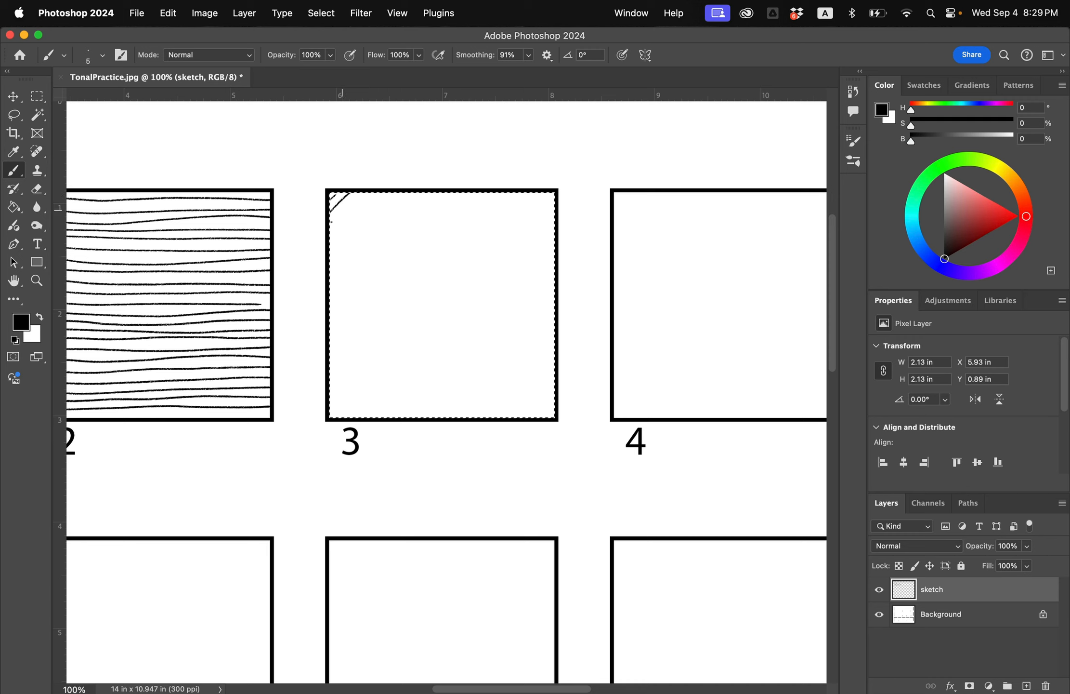
Step: Draw parallel diagonal lines across the upper-left corner of square 3 and undo the last two uneven strokes
mouse_move(344, 216)
mouse_down()
mouse_move(382, 175)
mouse_move(365, 202)
mouse_move(397, 181)
mouse_move(359, 222)
mouse_up()
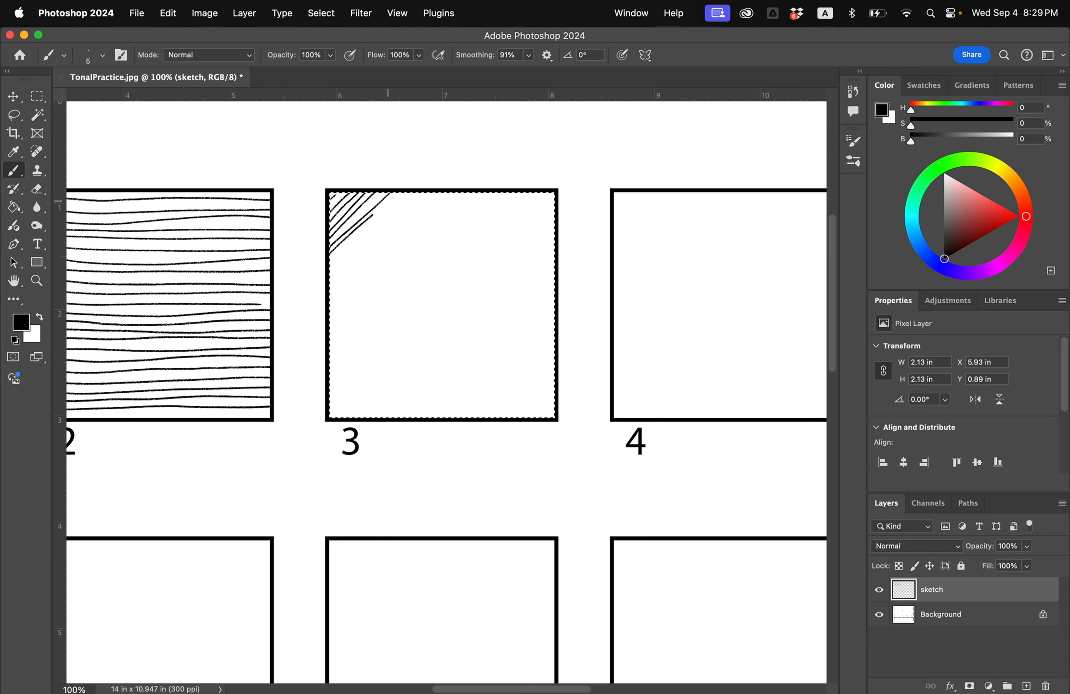
mouse_move(418, 181)
mouse_down()
mouse_move(330, 262)
mouse_move(330, 277)
mouse_up()
mouse_move(440, 179)
mouse_down()
mouse_move(318, 306)
mouse_move(460, 184)
mouse_move(318, 326)
mouse_move(480, 179)
mouse_move(478, 190)
mouse_move(317, 346)
mouse_move(510, 179)
mouse_move(347, 347)
mouse_up()
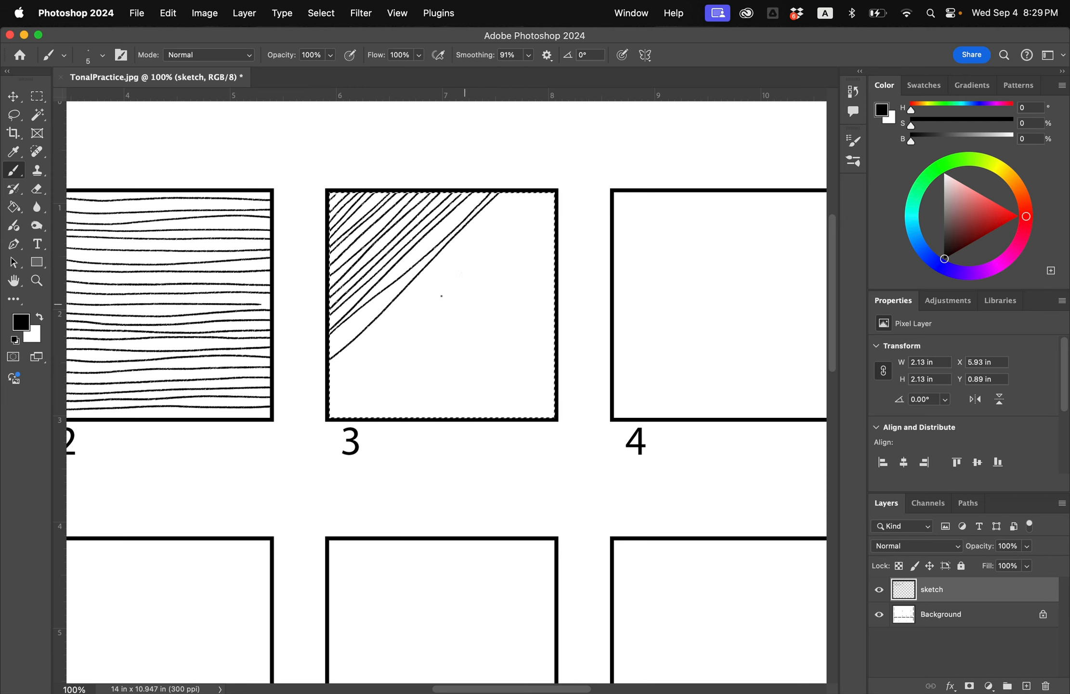
key(super+z)
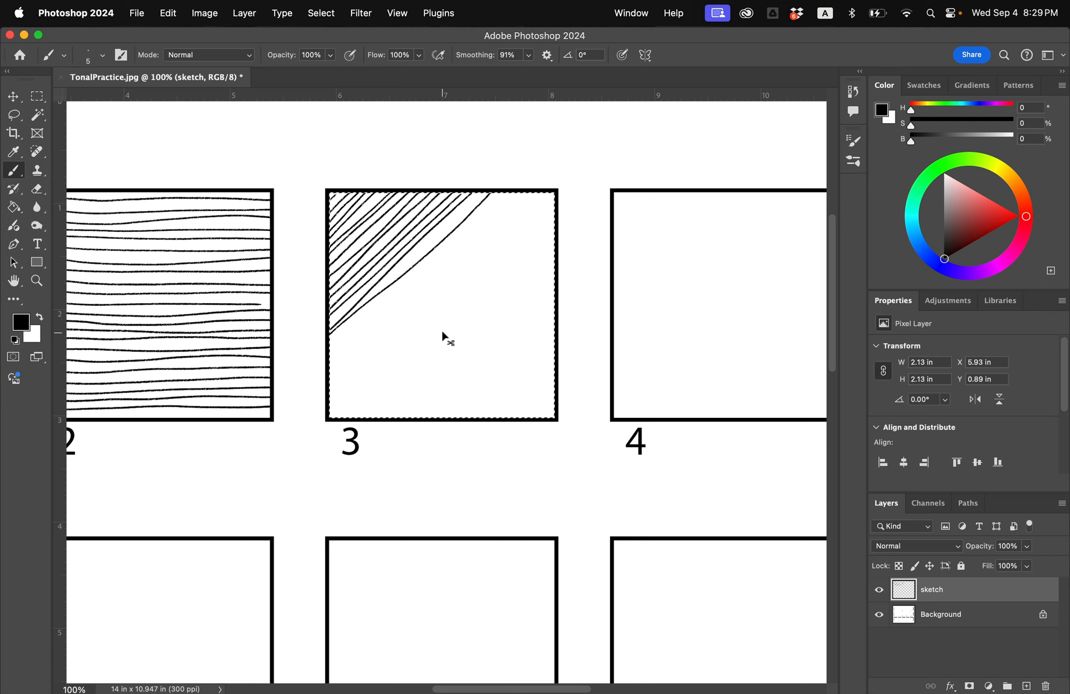
key(super+z)
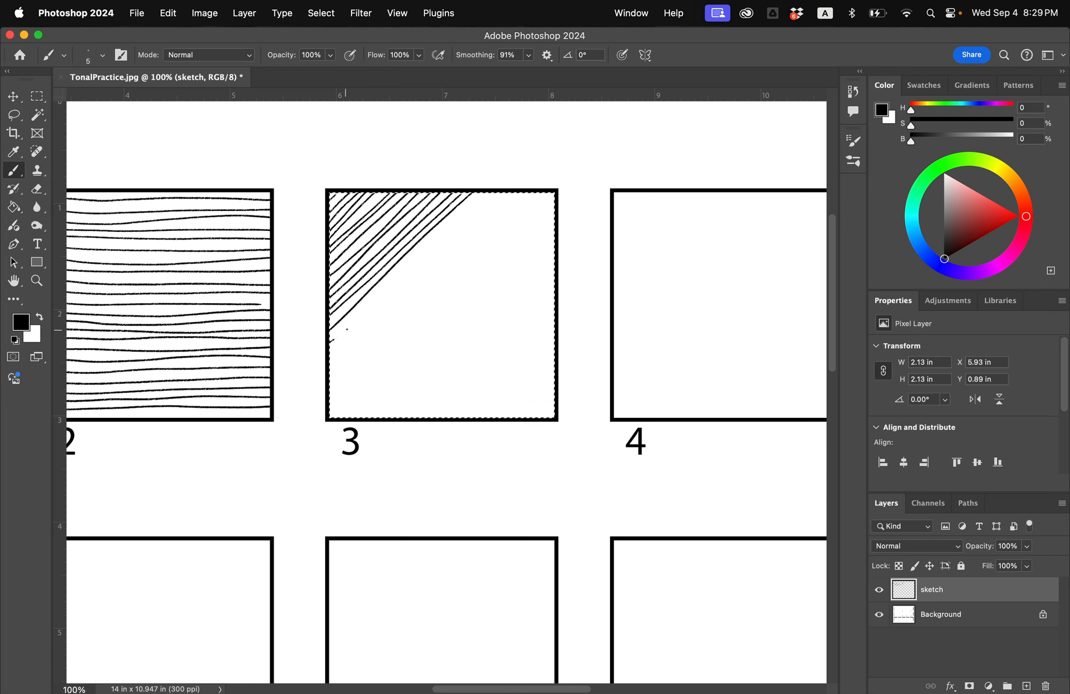
Step: Fill the rest of square 3 with parallel diagonal lines down to its lower-right corner
mouse_move(384, 292)
mouse_down()
mouse_move(490, 183)
mouse_move(352, 337)
mouse_move(366, 337)
mouse_move(406, 289)
mouse_up()
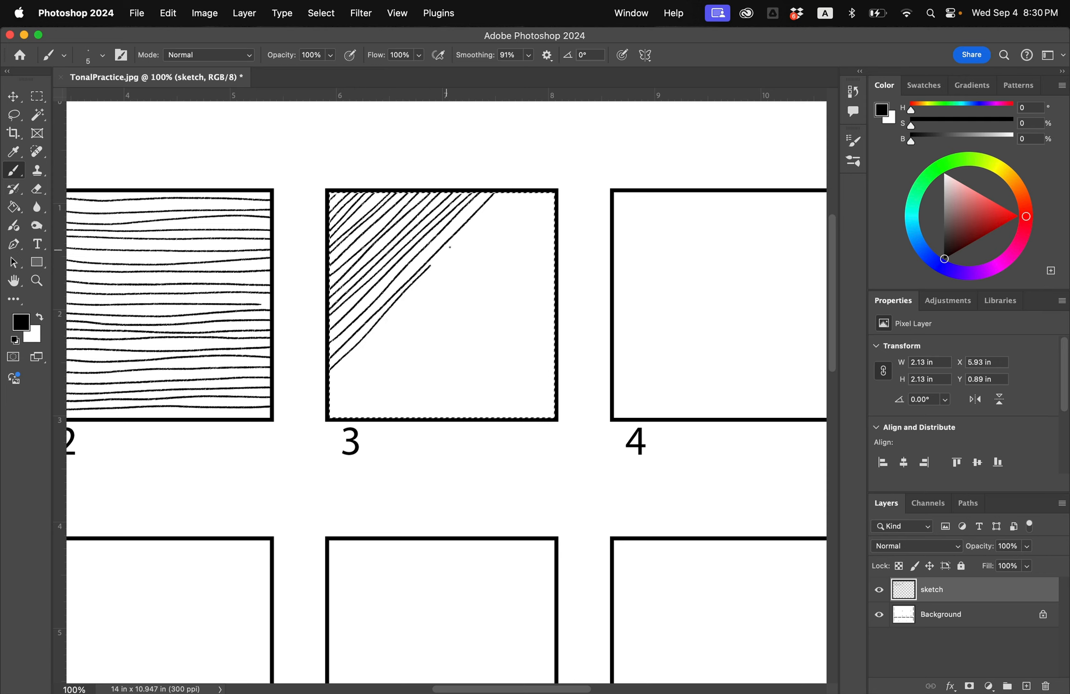
mouse_move(450, 247)
mouse_down()
mouse_move(501, 189)
mouse_move(491, 222)
mouse_move(311, 396)
mouse_move(414, 316)
mouse_move(532, 189)
mouse_move(436, 309)
mouse_move(328, 412)
mouse_up()
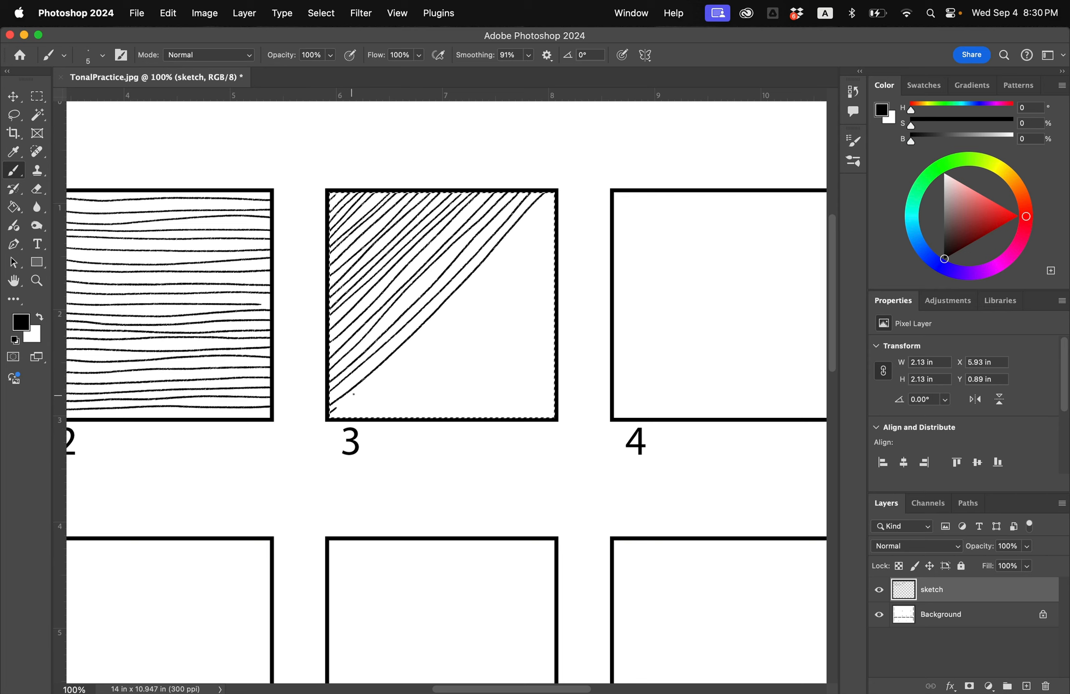
mouse_move(438, 324)
mouse_down()
mouse_move(559, 191)
mouse_move(440, 337)
mouse_move(334, 430)
mouse_move(392, 389)
mouse_up()
drag(433, 353, 572, 229)
mouse_move(512, 289)
mouse_down()
mouse_move(380, 421)
mouse_move(571, 239)
mouse_move(414, 430)
mouse_move(574, 282)
mouse_move(458, 400)
mouse_move(562, 316)
mouse_move(469, 412)
mouse_move(561, 346)
mouse_move(505, 404)
mouse_move(534, 390)
mouse_move(491, 436)
mouse_move(554, 399)
mouse_move(478, 486)
mouse_up()
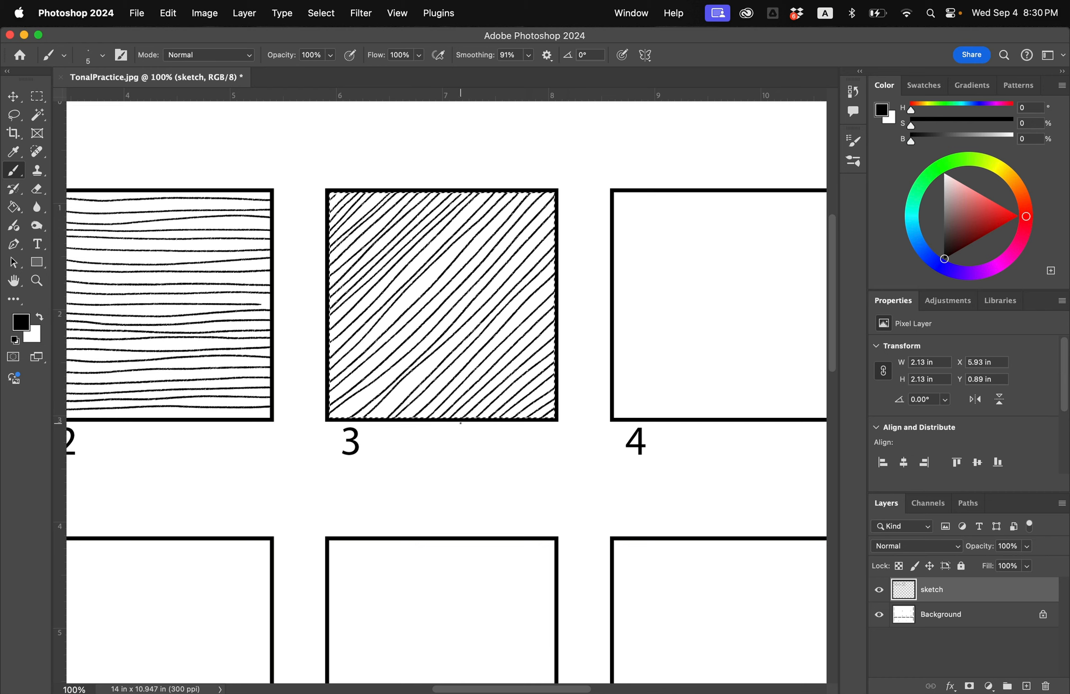
Step: Deselect square 3, select the inside of square 4 with the Magic Wand and return to the Brush tool
key(super+d)
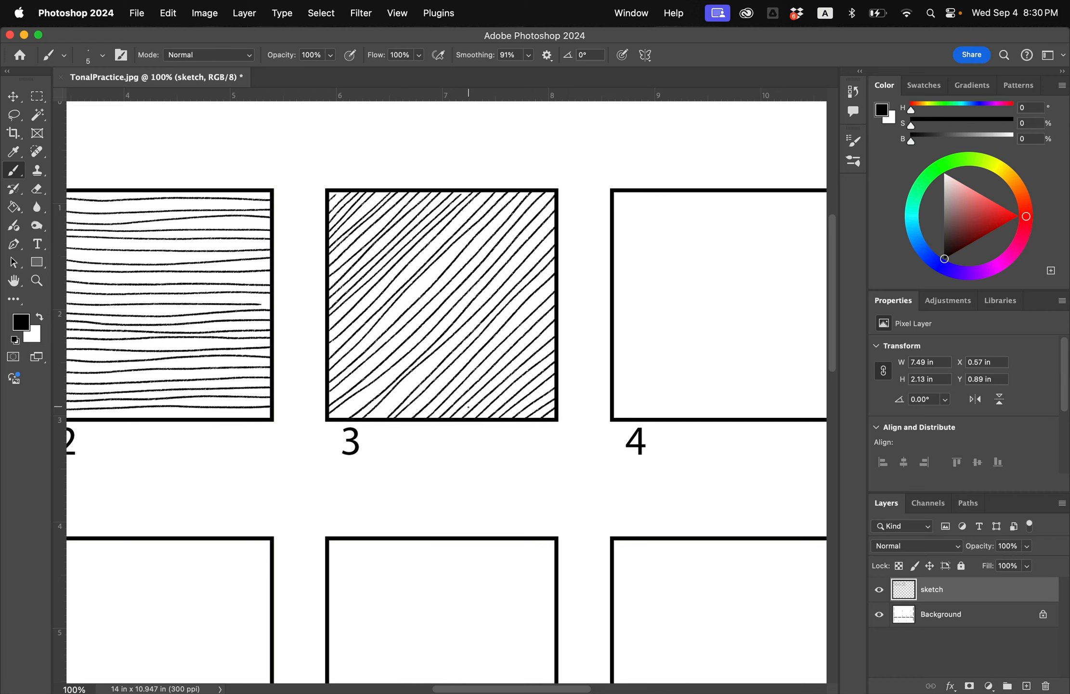
drag(598, 313, 339, 313)
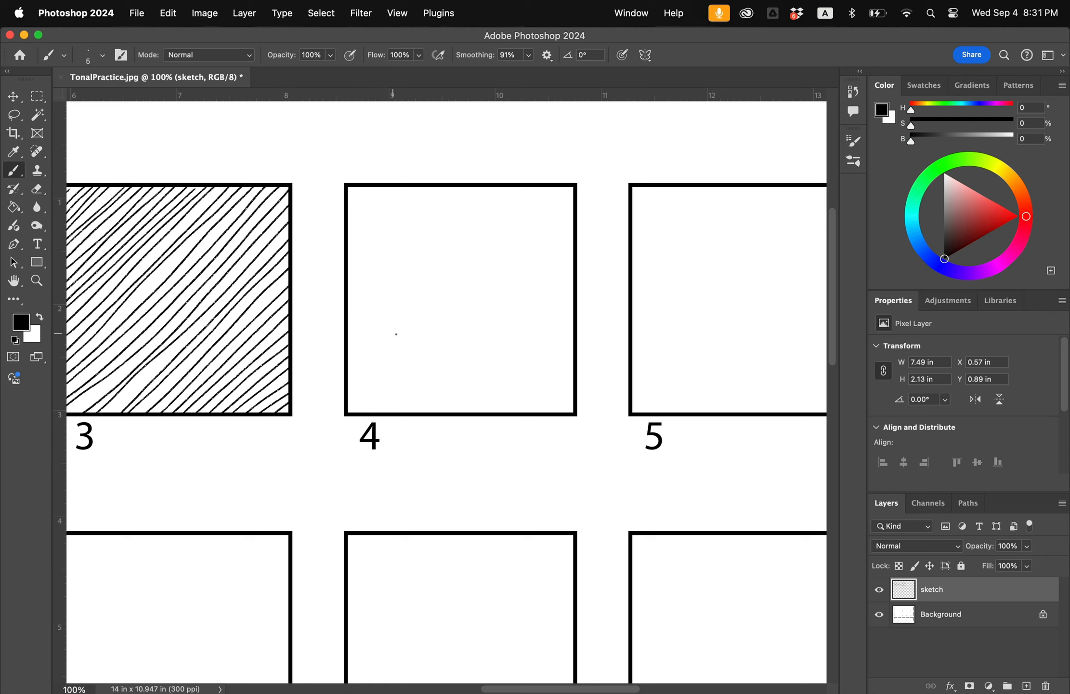
key(w)
click(463, 301)
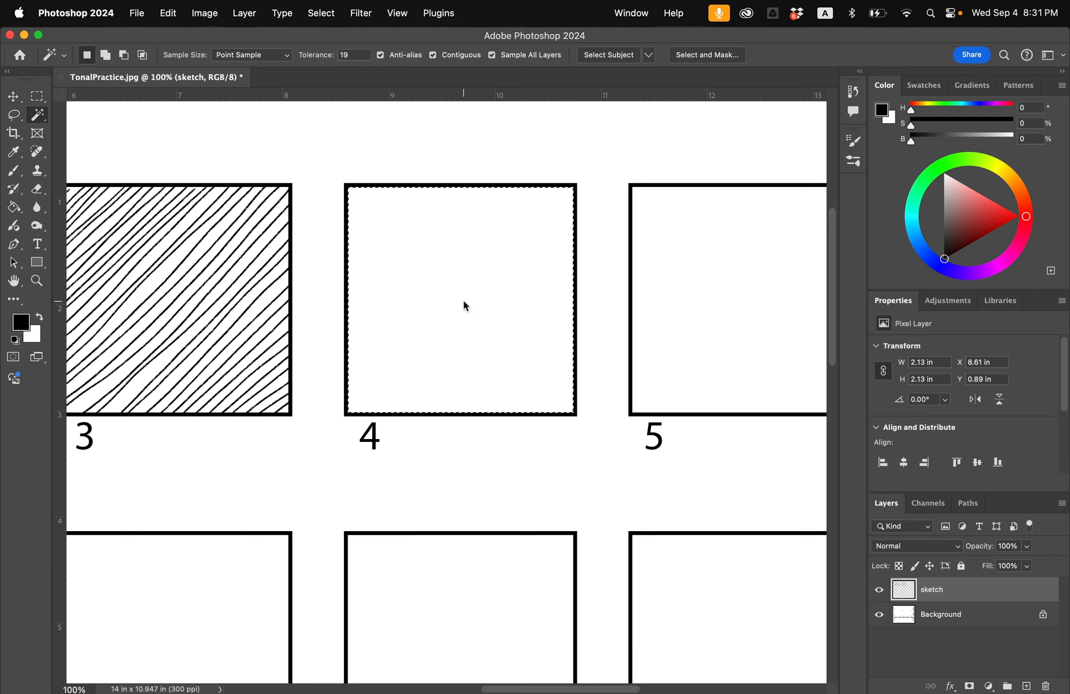
key(b)
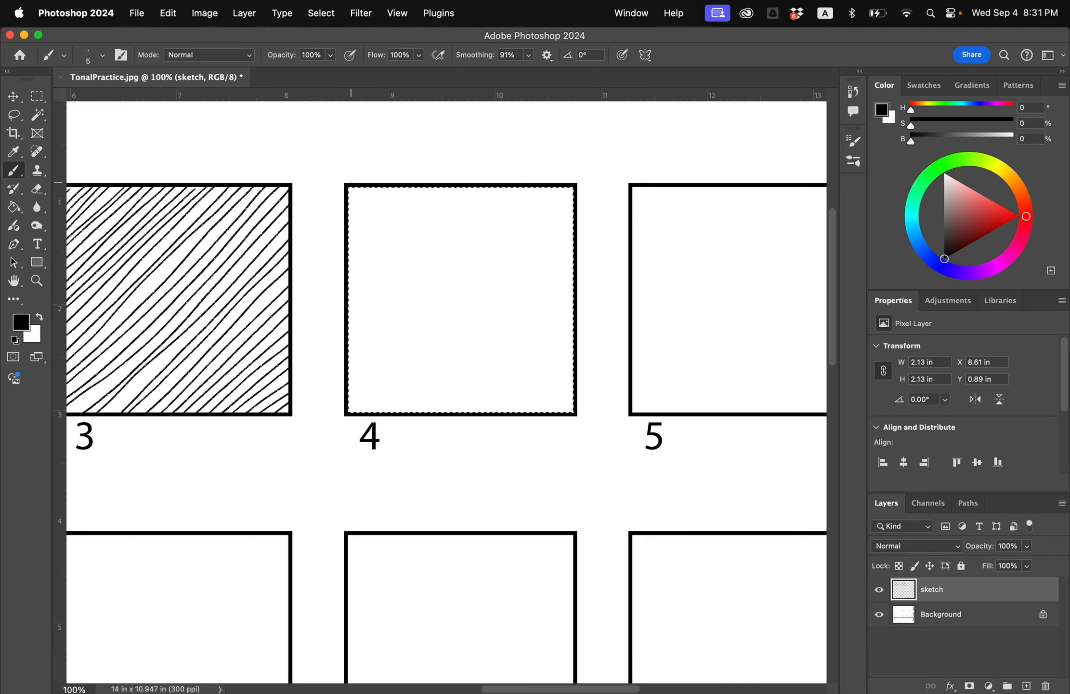
Step: Draw freehand vertical lines across the left part of square 4, lowering the brush smoothing to 0% after the first lines
mouse_move(350, 202)
mouse_down()
mouse_move(358, 415)
mouse_move(365, 183)
mouse_up()
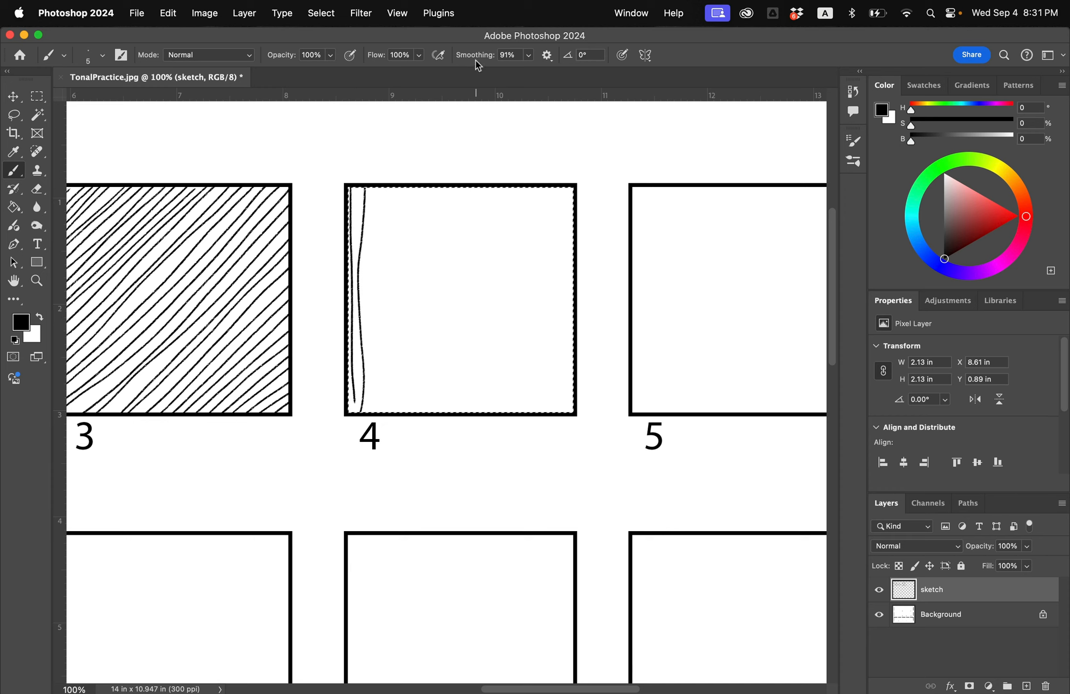
drag(475, 55, 407, 70)
mouse_move(370, 187)
mouse_down()
mouse_move(369, 419)
mouse_move(382, 188)
mouse_move(382, 321)
mouse_up()
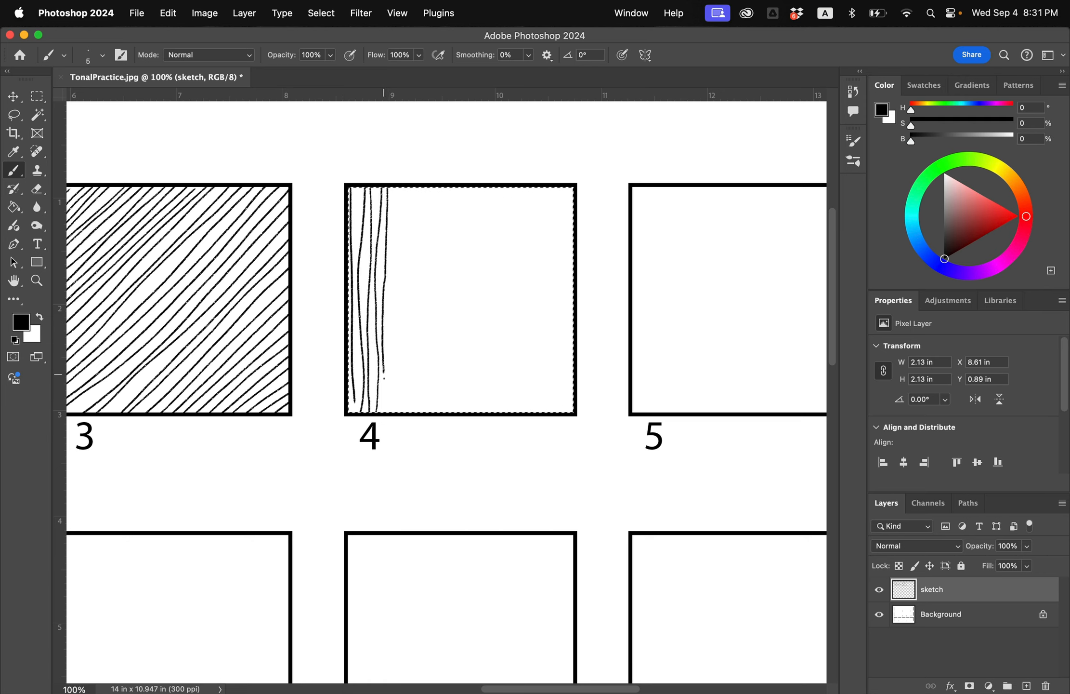
drag(384, 378, 383, 425)
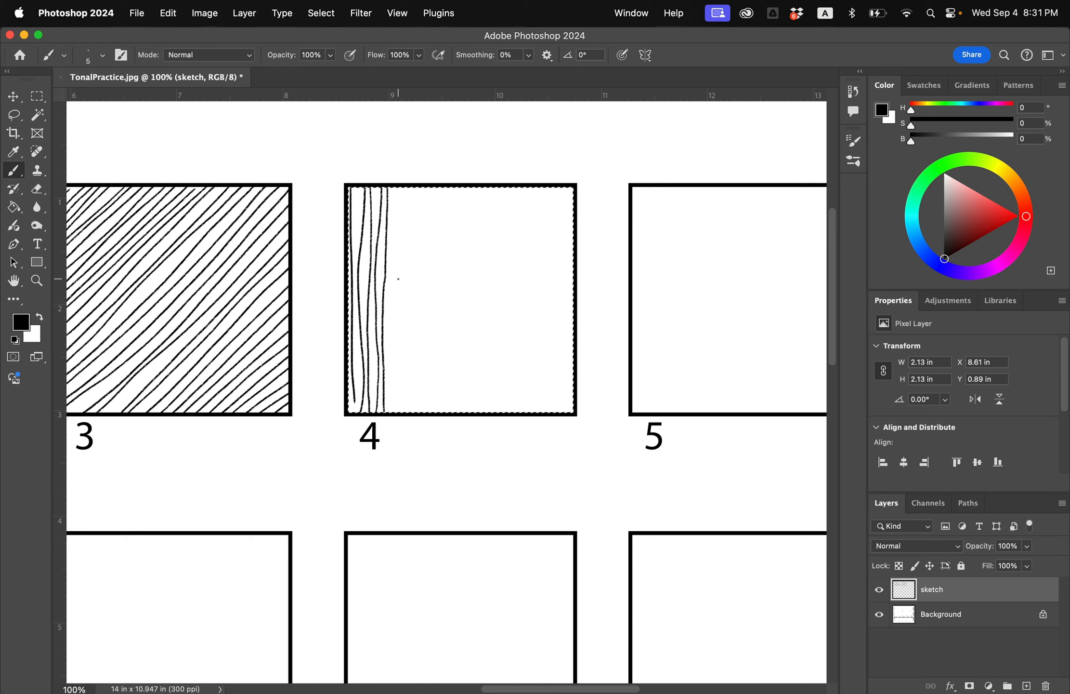
key(super+minus)
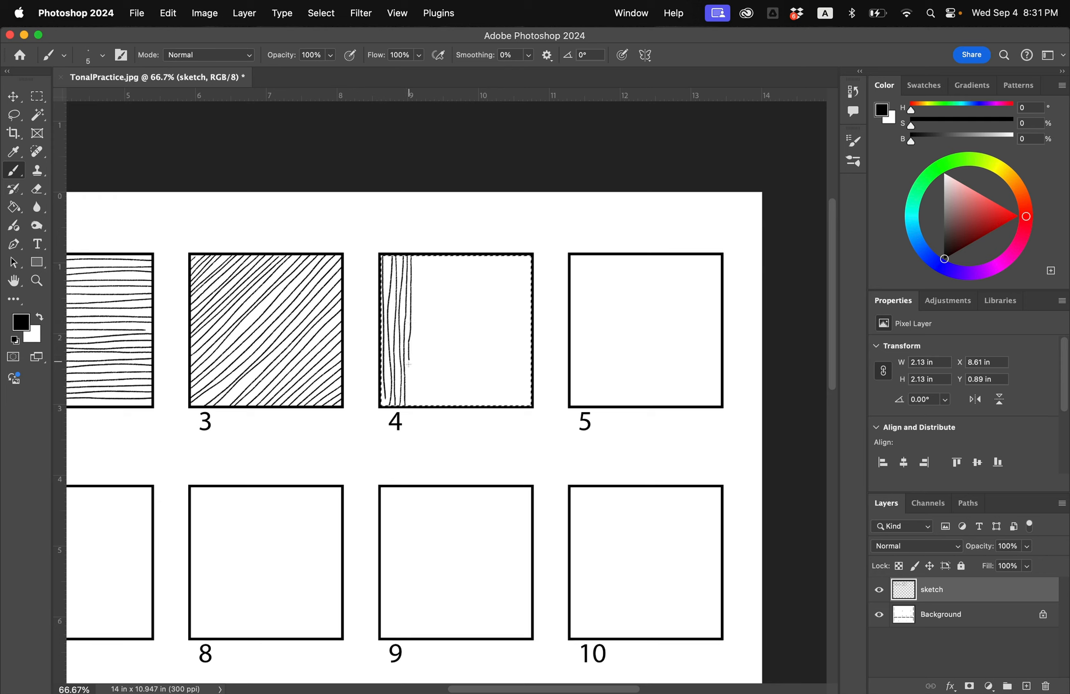
mouse_move(418, 410)
mouse_down()
mouse_move(417, 300)
mouse_move(421, 375)
mouse_move(433, 379)
mouse_move(432, 239)
mouse_move(421, 406)
mouse_move(427, 384)
mouse_up()
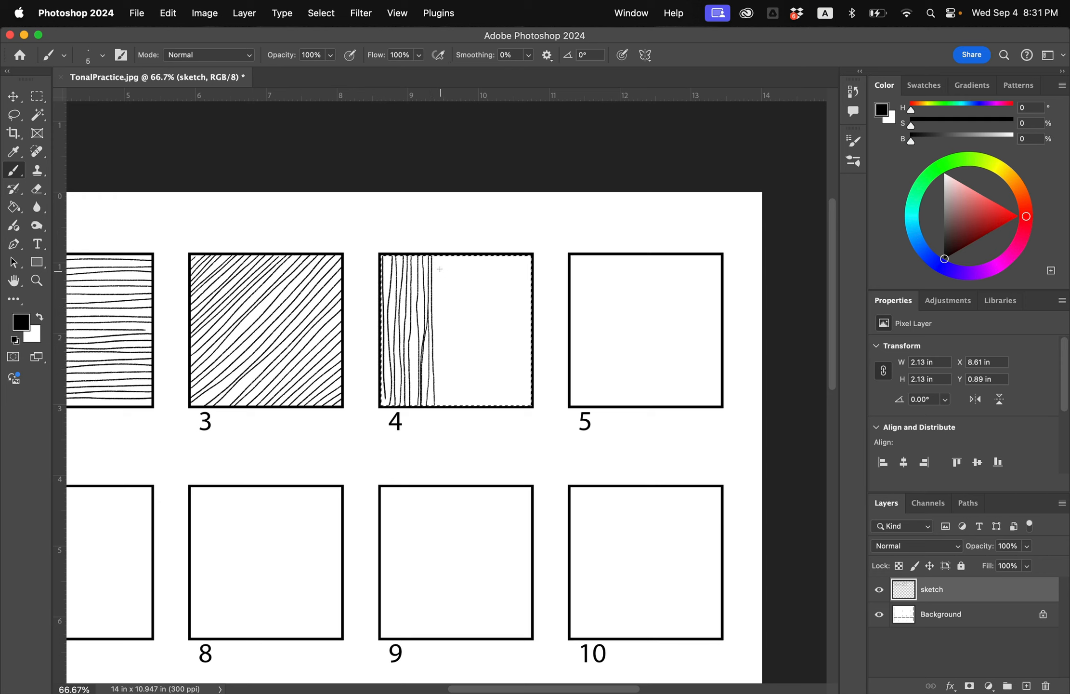
mouse_move(439, 255)
mouse_down()
mouse_move(442, 417)
mouse_move(440, 256)
mouse_up()
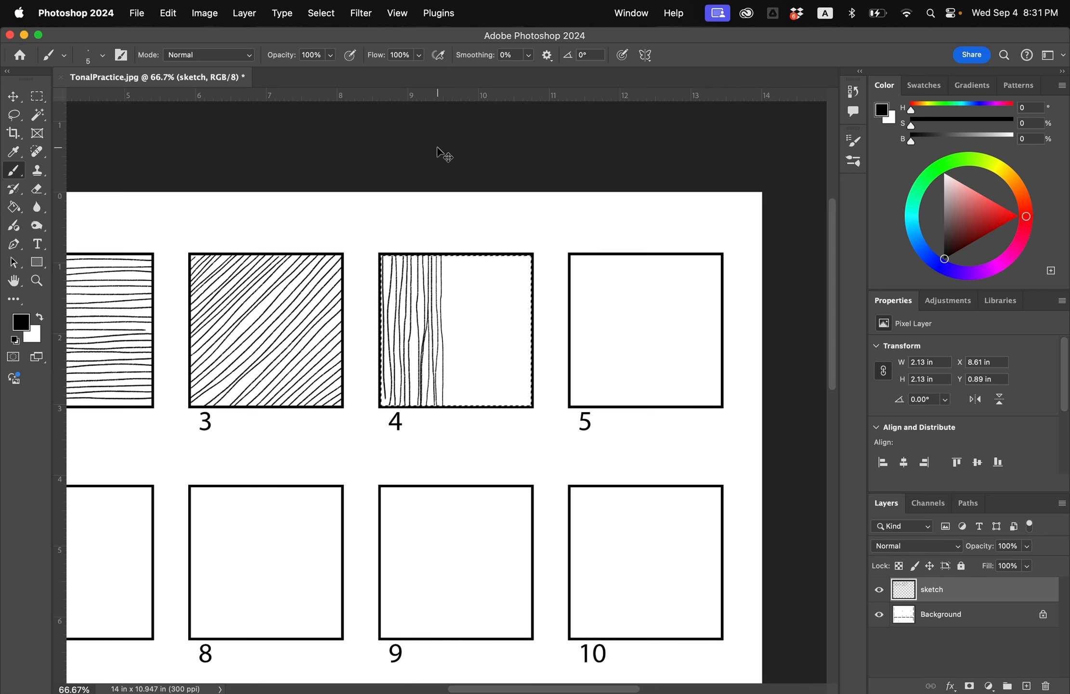
Step: Fill the rest of square 4 with freehand vertical lines up to its right edge
key(super+equal)
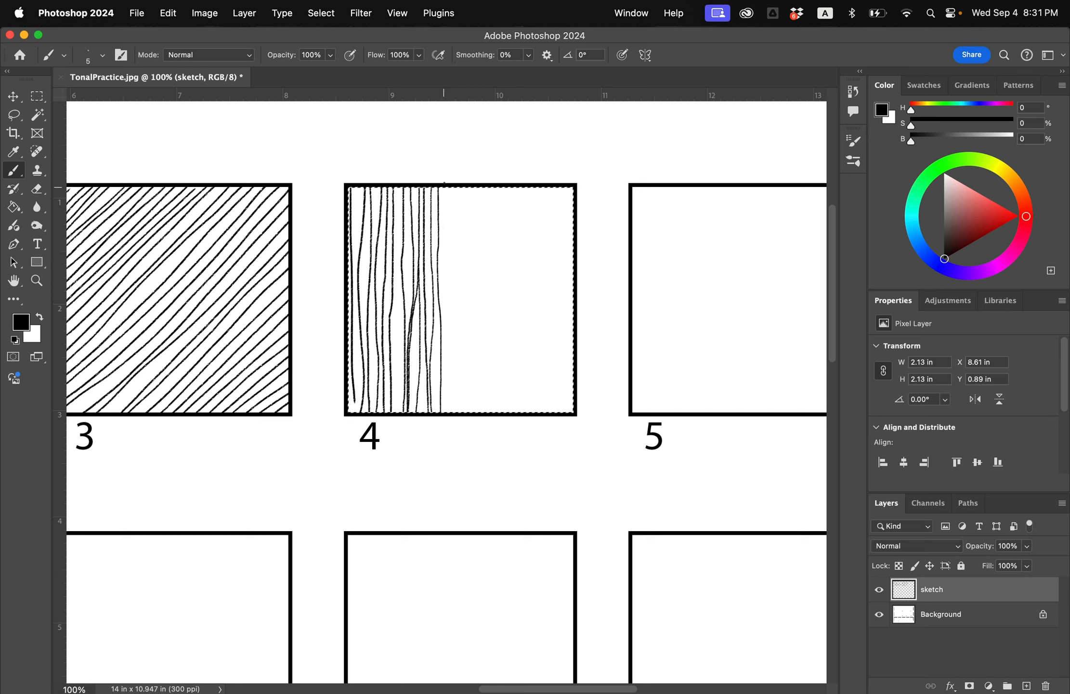
mouse_move(443, 184)
mouse_down()
mouse_move(451, 418)
mouse_move(459, 180)
mouse_move(465, 195)
mouse_move(464, 423)
mouse_move(473, 417)
mouse_move(473, 186)
mouse_up()
drag(479, 187, 479, 413)
drag(487, 413, 486, 186)
drag(495, 186, 495, 414)
drag(502, 413, 505, 186)
drag(509, 187, 511, 413)
mouse_move(516, 413)
mouse_down()
mouse_move(523, 213)
mouse_move(524, 413)
mouse_up()
mouse_move(529, 413)
mouse_down()
mouse_move(530, 187)
mouse_move(537, 413)
mouse_move(544, 187)
mouse_move(549, 413)
mouse_move(553, 187)
mouse_move(560, 414)
mouse_move(564, 188)
mouse_move(568, 413)
mouse_up()
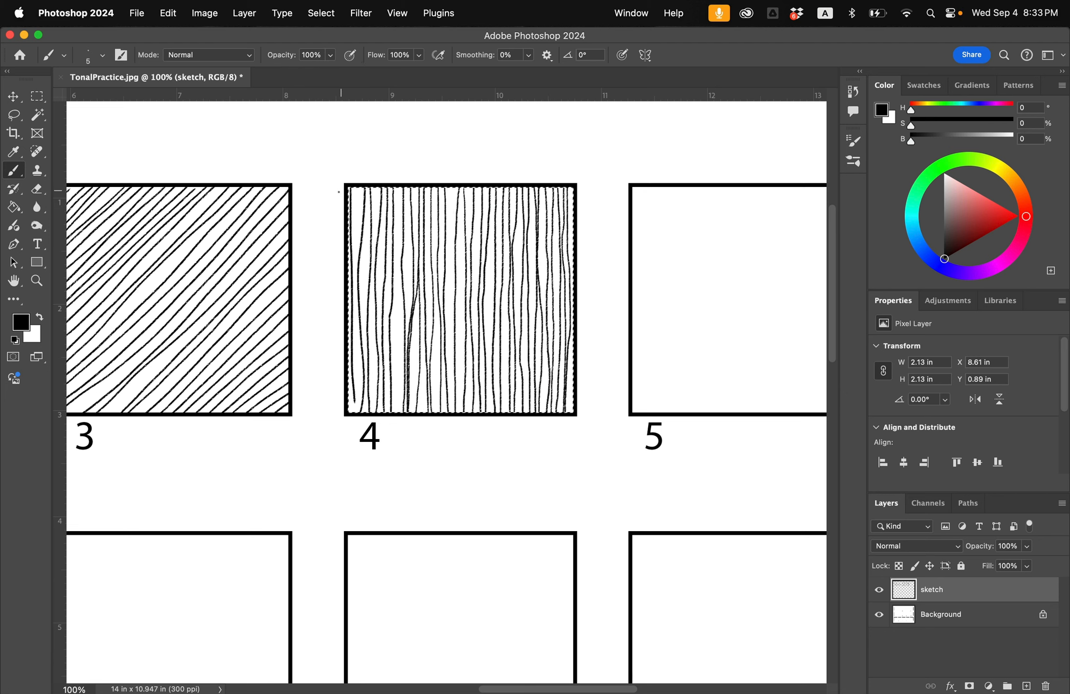
Step: Cross the vertical lines in square 4 with freehand horizontal lines from top to bottom, forming a crosshatch
mouse_move(350, 193)
mouse_down()
mouse_move(574, 189)
mouse_move(349, 202)
mouse_move(485, 215)
mouse_move(576, 203)
mouse_move(440, 217)
mouse_move(348, 212)
mouse_move(456, 225)
mouse_move(575, 214)
mouse_move(349, 232)
mouse_move(382, 242)
mouse_move(575, 232)
mouse_move(348, 246)
mouse_move(422, 257)
mouse_move(573, 243)
mouse_move(515, 255)
mouse_move(348, 261)
mouse_up()
mouse_move(349, 269)
mouse_down()
mouse_move(530, 262)
mouse_move(441, 281)
mouse_move(574, 271)
mouse_up()
drag(574, 278, 348, 284)
drag(348, 291, 573, 287)
mouse_move(575, 293)
mouse_down()
mouse_move(347, 296)
mouse_move(576, 299)
mouse_move(348, 311)
mouse_move(575, 314)
mouse_up()
mouse_move(575, 321)
mouse_down()
mouse_move(348, 326)
mouse_move(575, 333)
mouse_move(347, 345)
mouse_move(575, 346)
mouse_move(347, 359)
mouse_move(575, 356)
mouse_move(347, 369)
mouse_move(575, 368)
mouse_up()
drag(575, 373, 348, 381)
drag(348, 386, 575, 379)
drag(575, 383, 348, 396)
drag(348, 401, 575, 391)
drag(575, 395, 348, 409)
drag(348, 412, 575, 402)
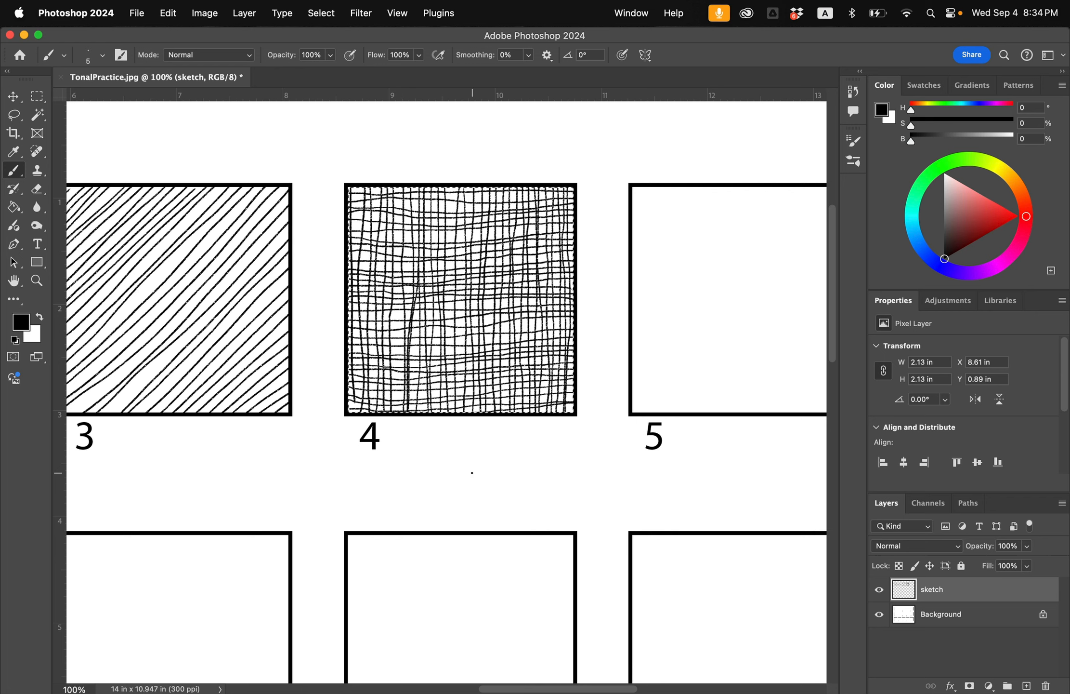
Step: Deselect square 4, select the inside of square 5 with the Magic Wand and return to the Brush tool
key(ctrl+d)
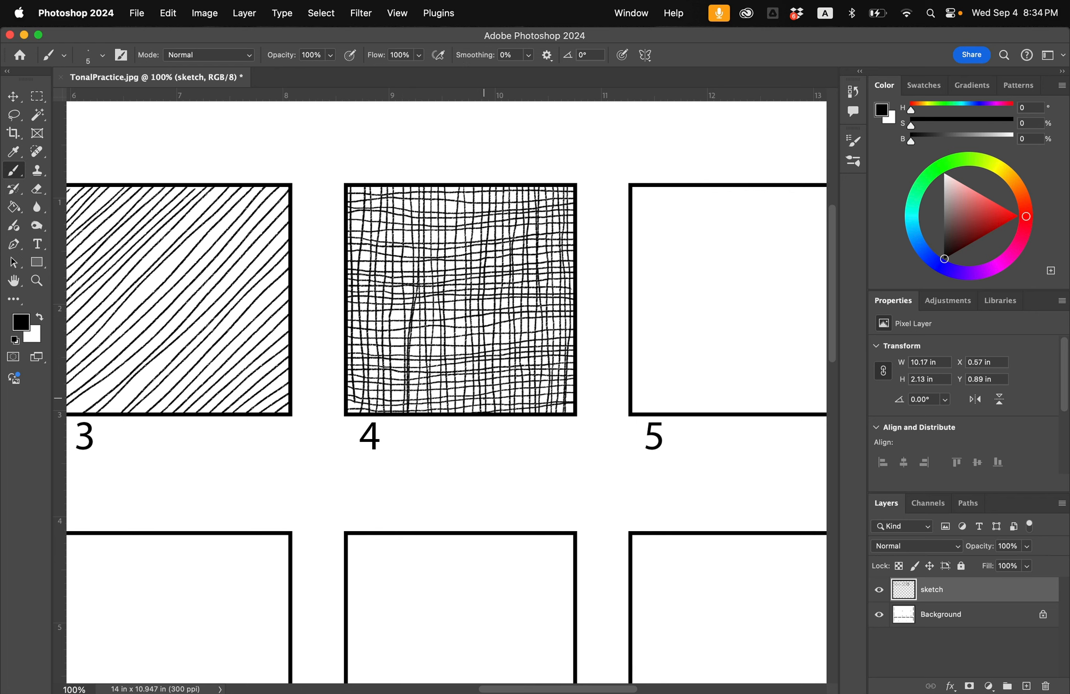
drag(611, 322, 318, 319)
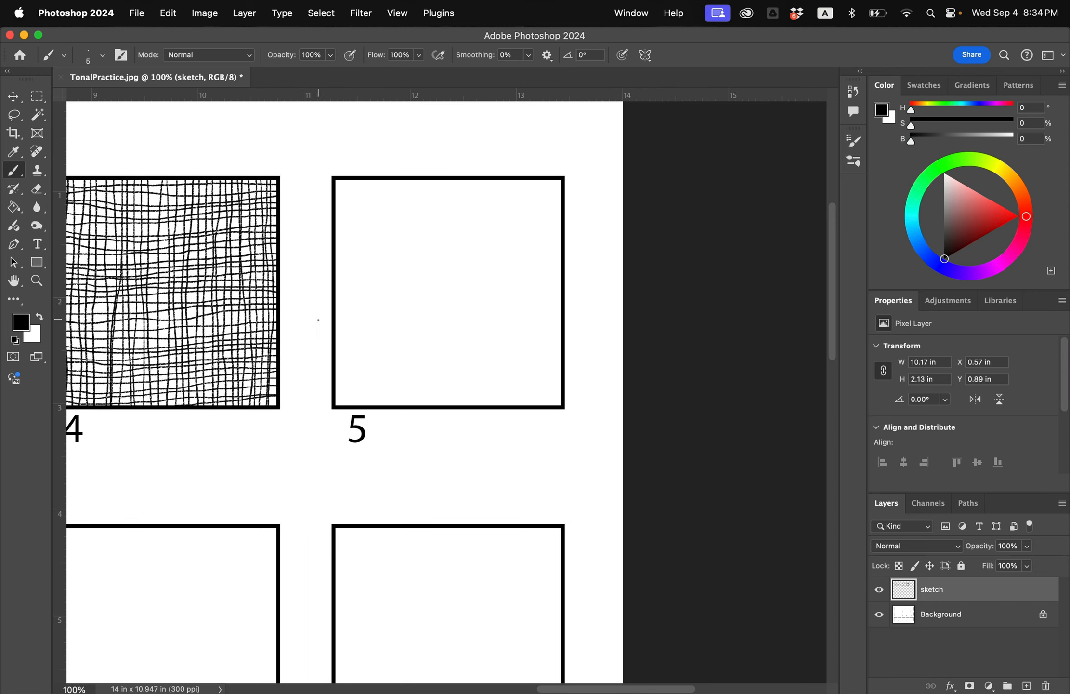
key(w)
click(414, 282)
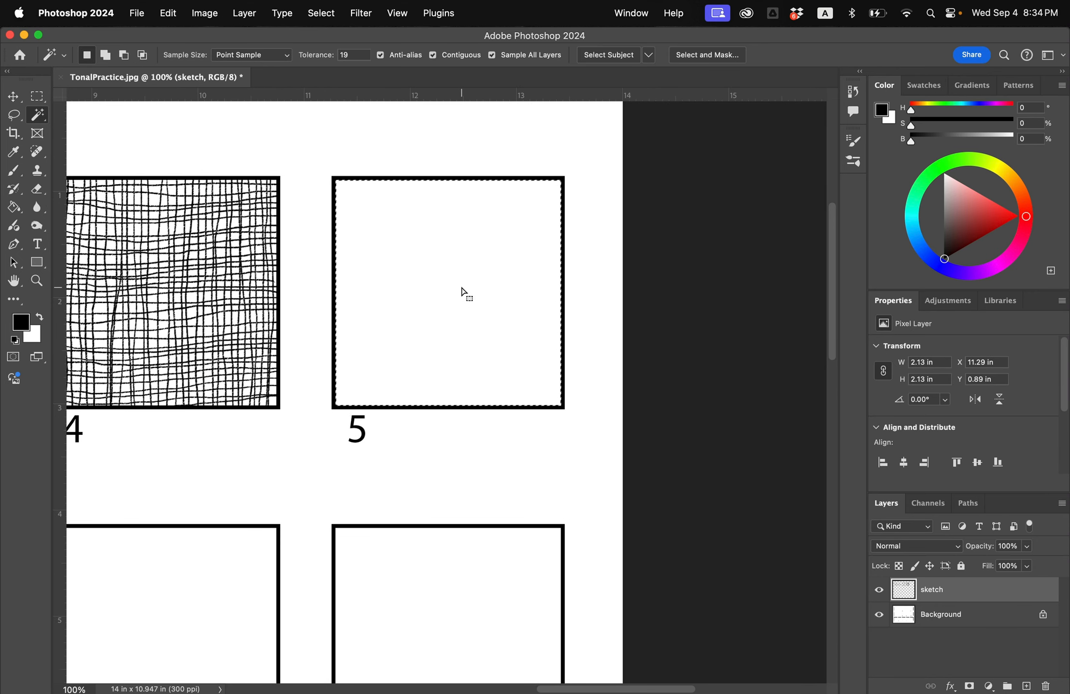
key(b)
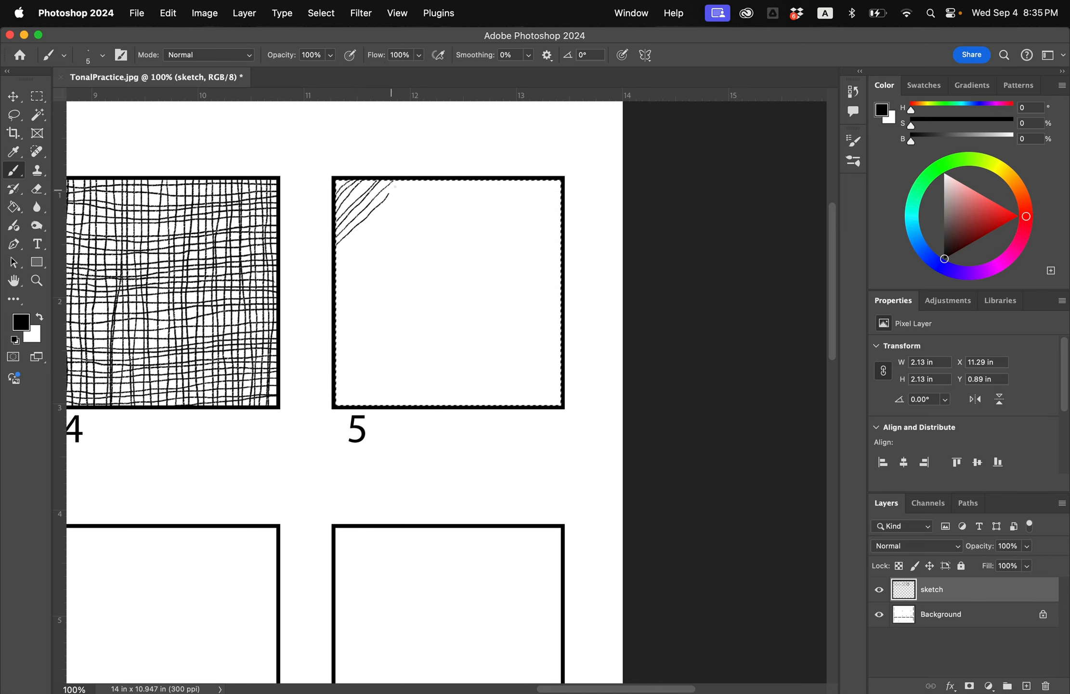
Step: Fill square 5 with rising diagonal lines and cross them with opposing diagonals everywhere except the lower-left area
mouse_move(338, 262)
mouse_down()
mouse_move(420, 180)
mouse_move(336, 275)
mouse_up()
drag(335, 286, 438, 177)
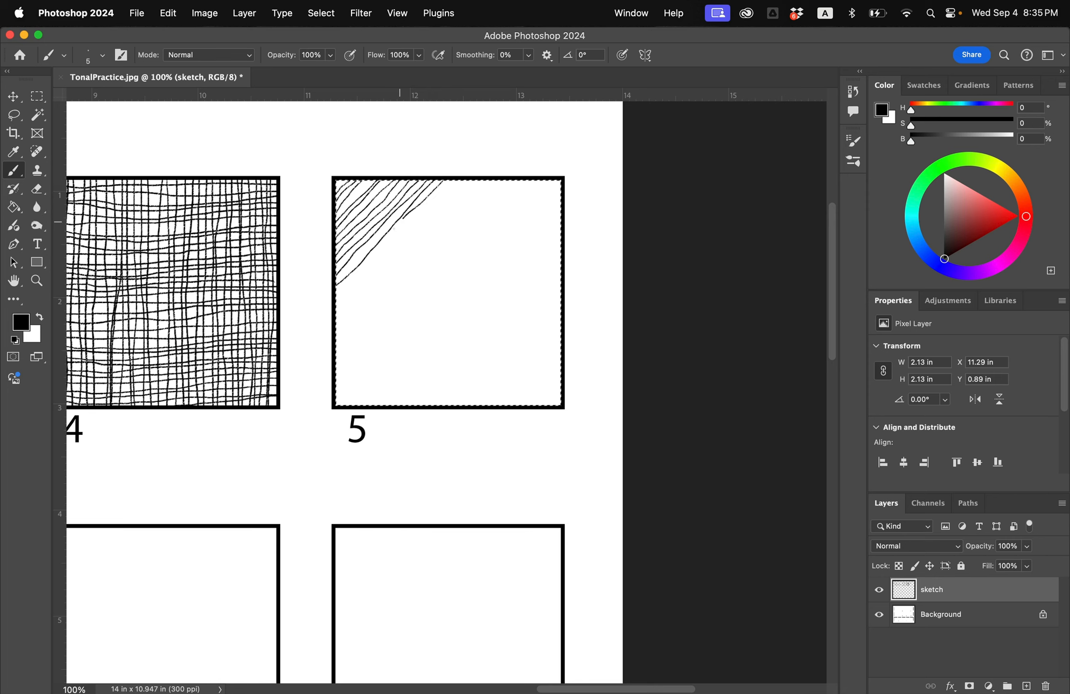
drag(400, 222, 337, 291)
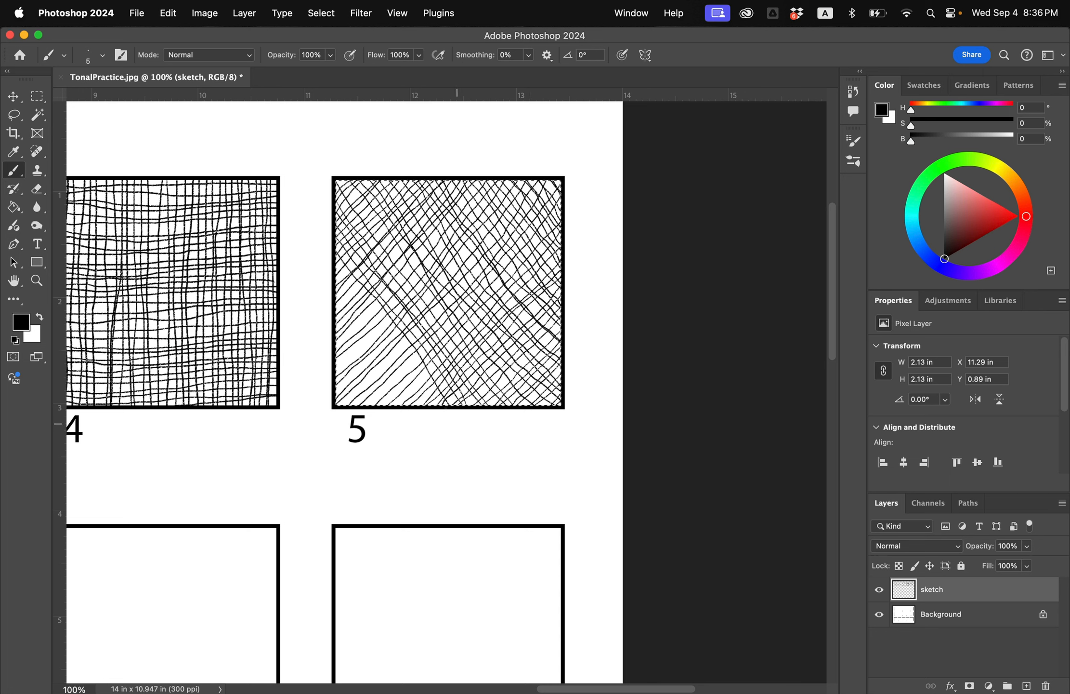
Step: Finish the diagonal crosshatch in square 5 by drawing the opposing diagonals across its lower-left area
drag(330, 257, 444, 413)
drag(328, 268, 433, 414)
mouse_move(328, 288)
mouse_down()
mouse_move(425, 414)
mouse_move(416, 414)
mouse_up()
drag(324, 315, 399, 414)
drag(327, 338, 379, 415)
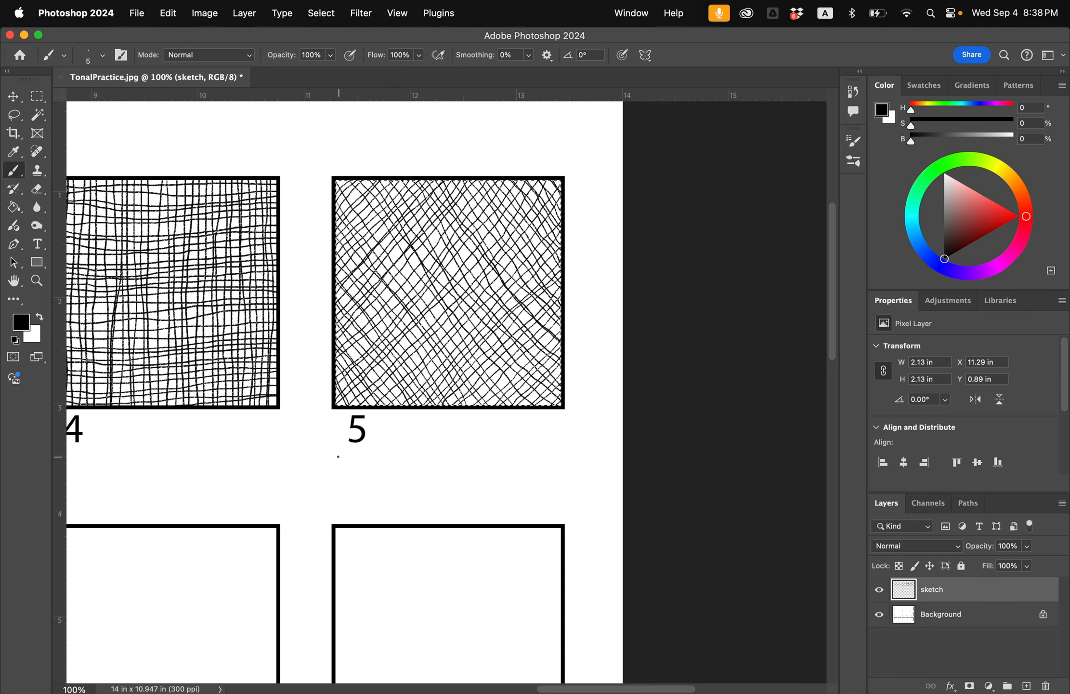
Step: Deselect square 5, select the inside of square 6 with the Magic Wand and return to the Brush tool
key(super+d)
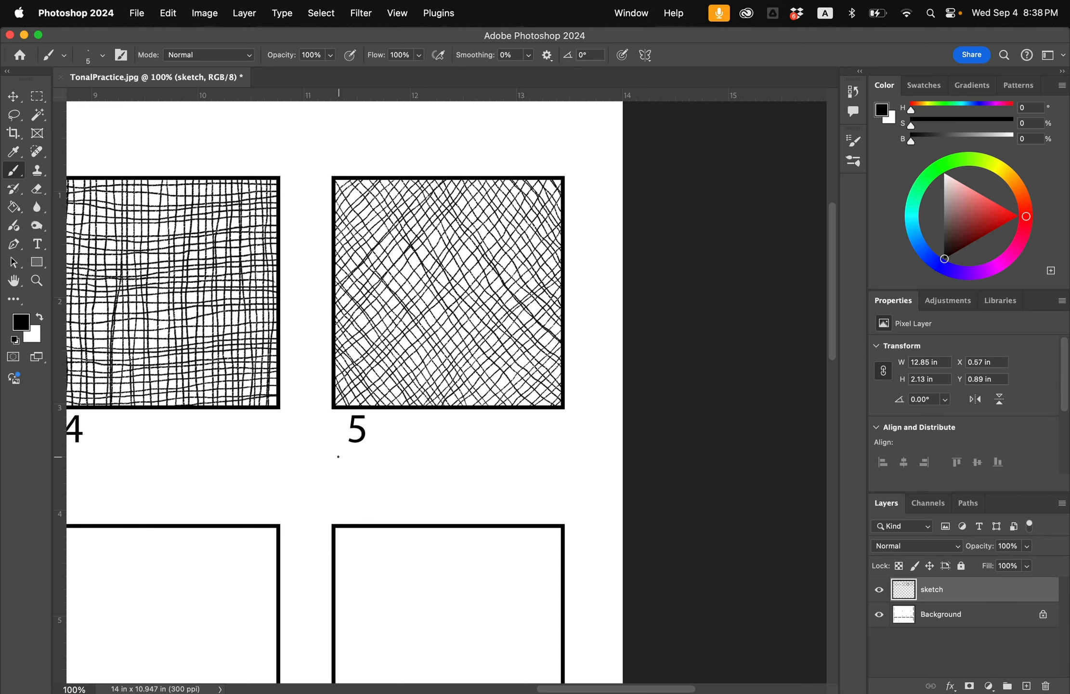
key(super+0)
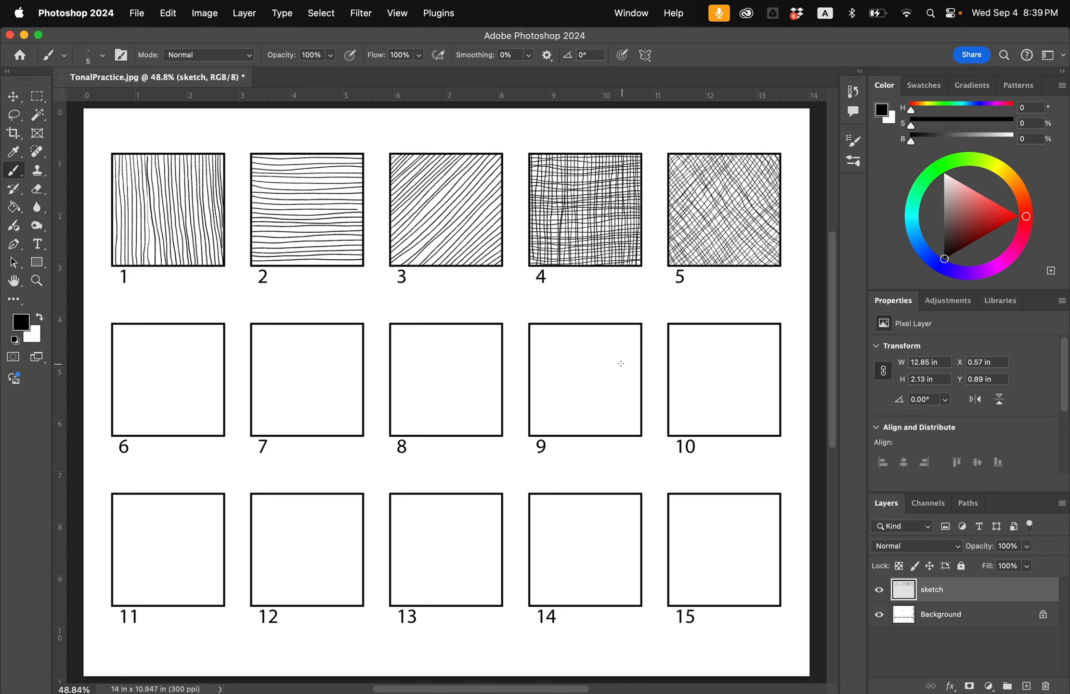
key(v)
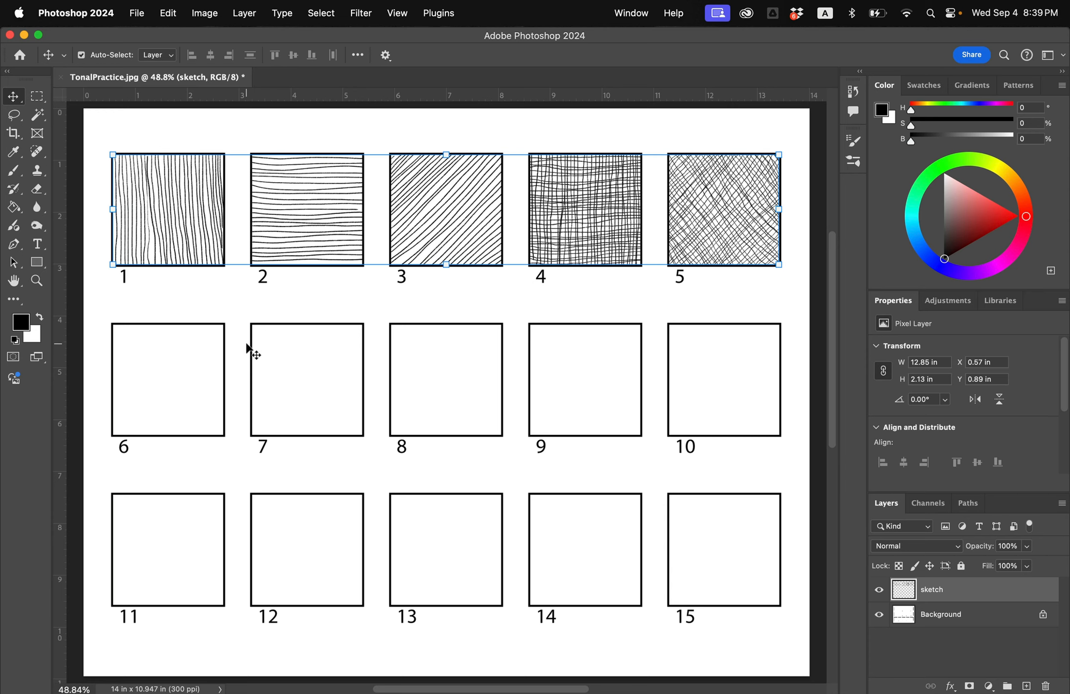
key(super+plus)
key(super+plus)
key(super+plus)
drag(246, 343, 435, 264)
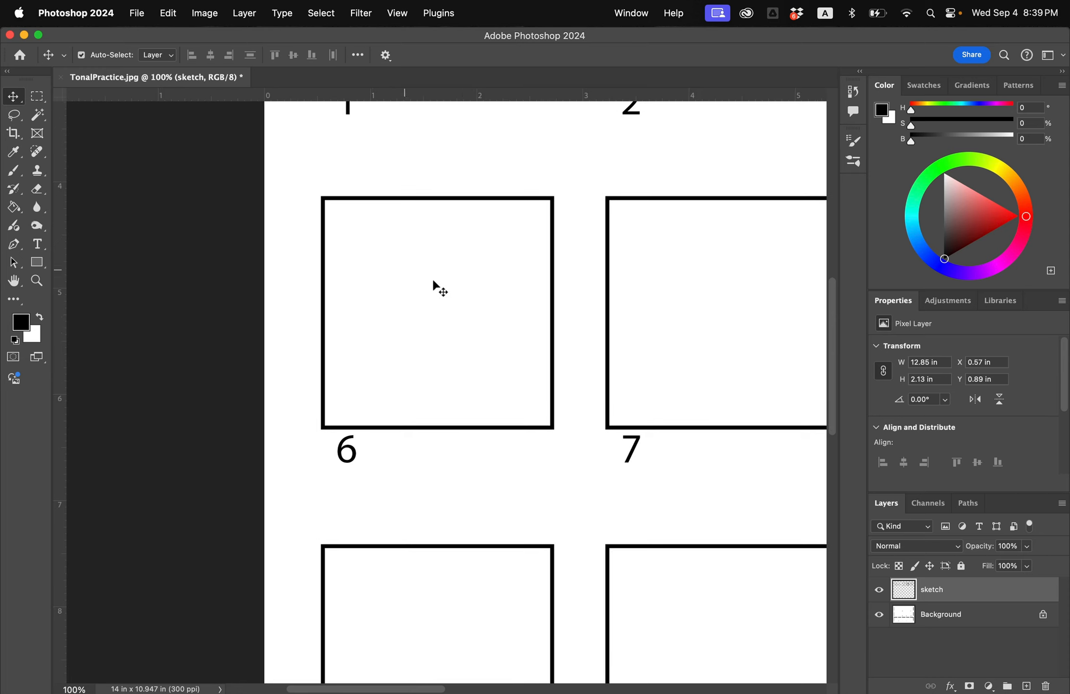
drag(406, 306, 390, 309)
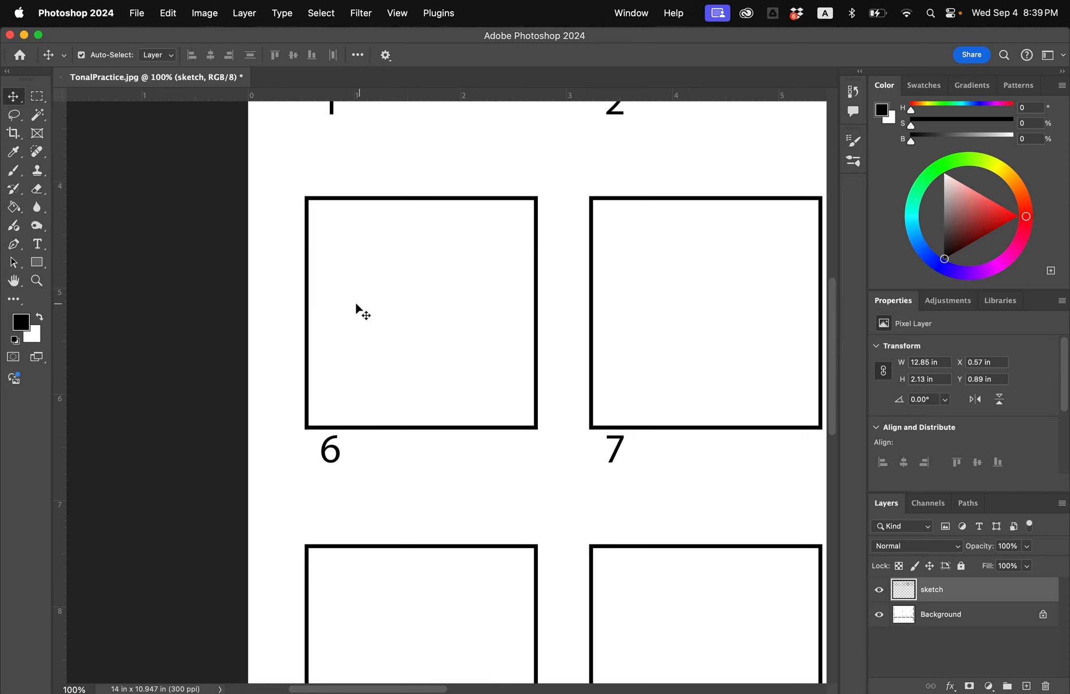
key(w)
click(398, 328)
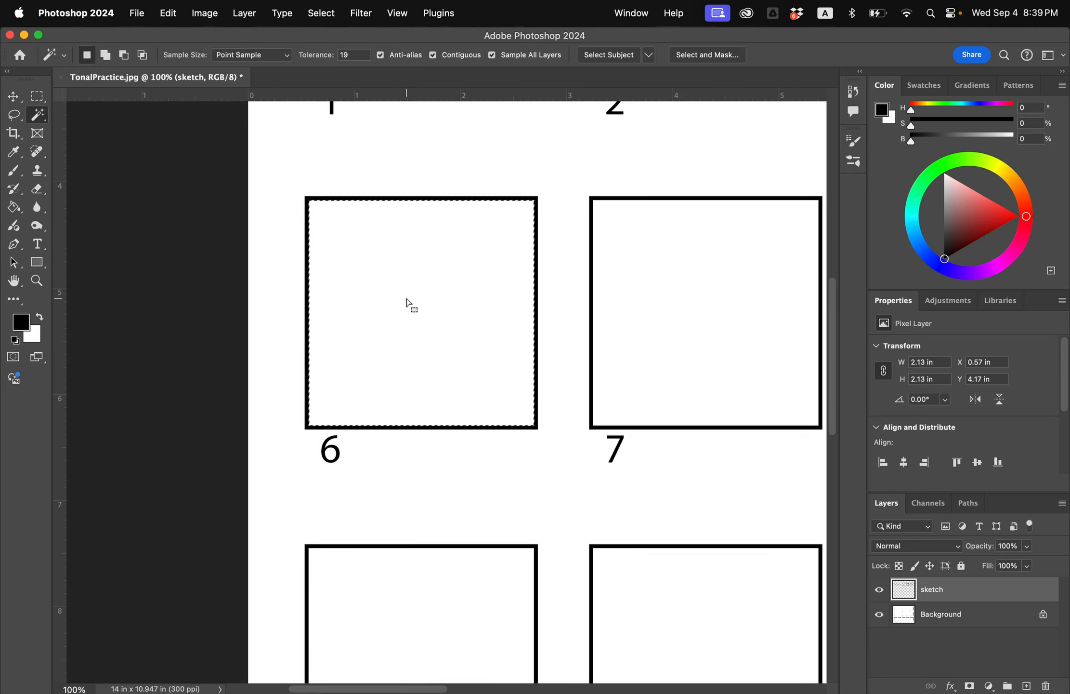
key(b)
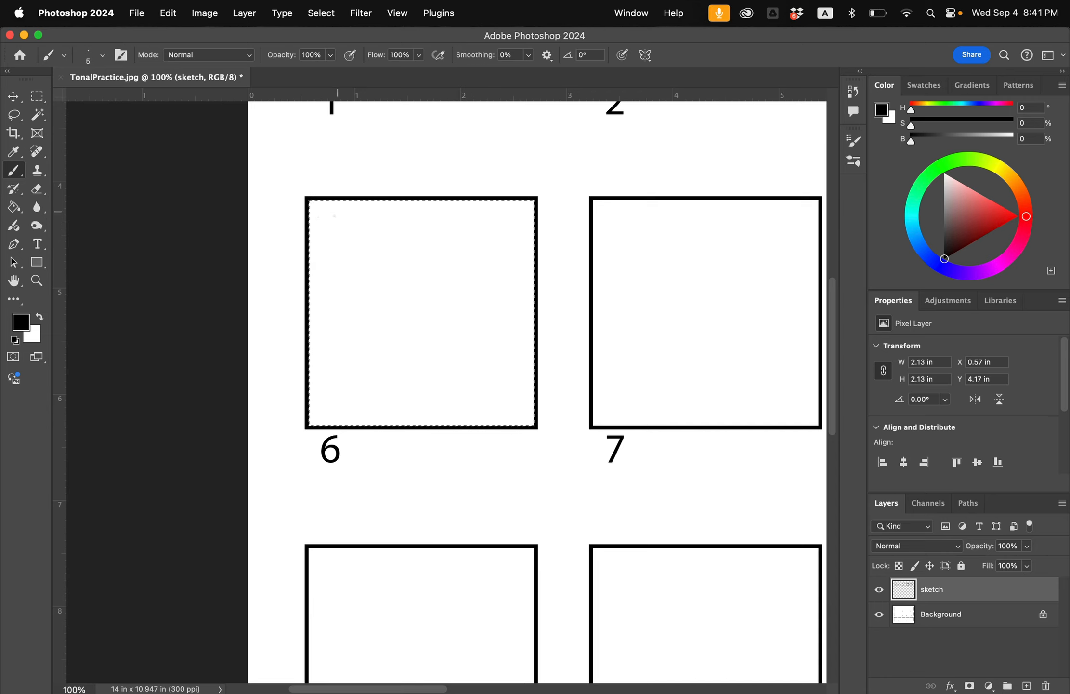
Step: Shade square 6 with diagonal back-and-forth strokes, dense at the upper-left corner and fading to the lower right, plus a dark patch near the bottom
mouse_move(344, 209)
mouse_down()
mouse_move(318, 245)
mouse_move(357, 212)
mouse_move(320, 289)
mouse_move(380, 204)
mouse_move(321, 304)
mouse_move(395, 212)
mouse_move(347, 299)
mouse_move(419, 207)
mouse_move(339, 346)
mouse_move(452, 211)
mouse_move(337, 346)
mouse_move(312, 337)
mouse_move(366, 212)
mouse_move(313, 274)
mouse_move(294, 275)
mouse_move(313, 216)
mouse_move(294, 231)
mouse_move(338, 251)
mouse_move(313, 241)
mouse_move(346, 207)
mouse_move(314, 260)
mouse_move(352, 212)
mouse_move(313, 279)
mouse_move(385, 227)
mouse_move(345, 314)
mouse_move(368, 299)
mouse_move(337, 346)
mouse_move(433, 226)
mouse_move(366, 376)
mouse_move(437, 293)
mouse_move(395, 381)
mouse_move(467, 275)
mouse_move(433, 356)
mouse_move(498, 287)
mouse_up()
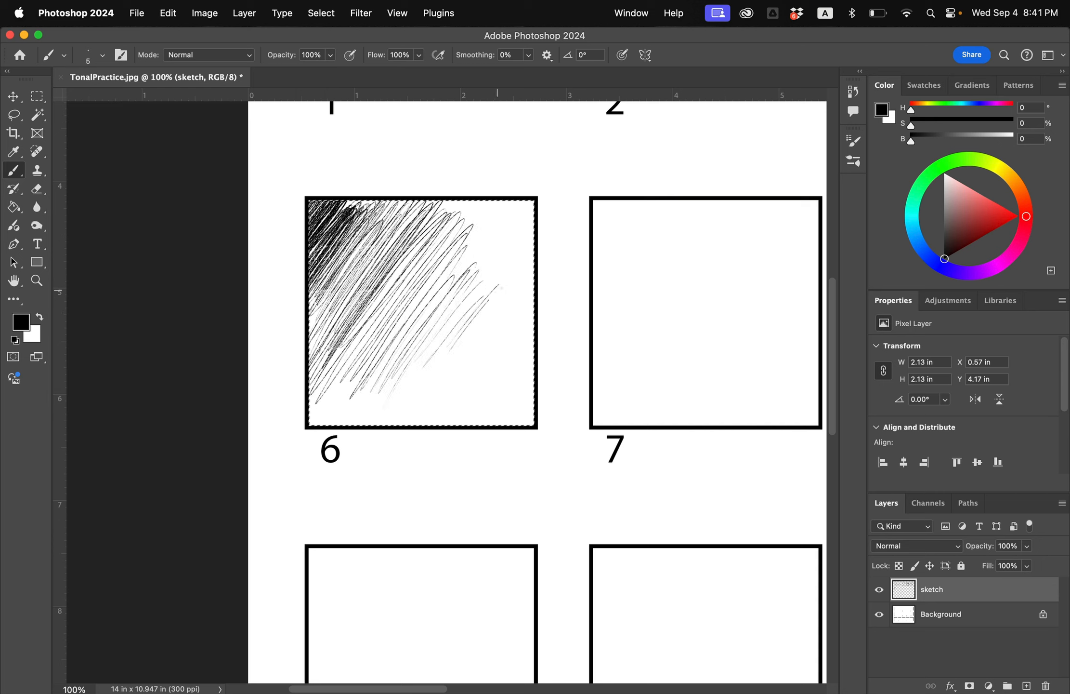
drag(474, 371, 521, 258)
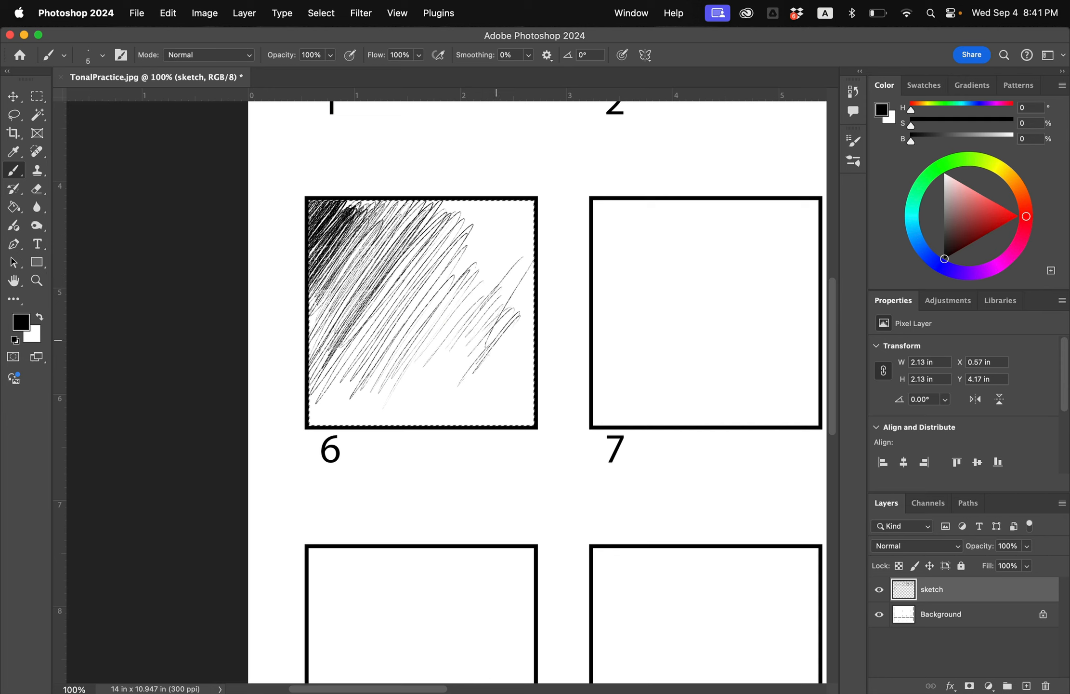
mouse_move(417, 379)
mouse_down()
mouse_move(380, 419)
mouse_move(324, 428)
mouse_up()
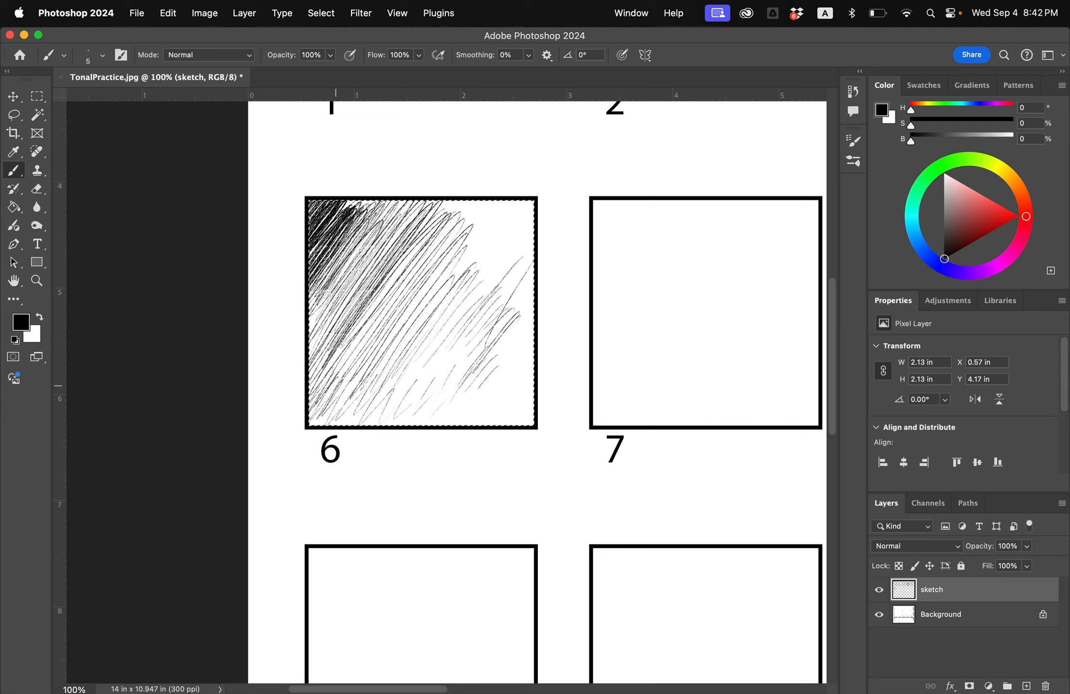
mouse_move(462, 239)
mouse_down()
mouse_move(487, 226)
mouse_move(426, 227)
mouse_move(390, 188)
mouse_move(413, 177)
mouse_move(477, 241)
mouse_move(499, 238)
mouse_move(477, 313)
mouse_move(505, 299)
mouse_move(543, 196)
mouse_move(462, 279)
mouse_move(434, 409)
mouse_move(492, 337)
mouse_move(473, 406)
mouse_move(400, 308)
mouse_move(415, 386)
mouse_move(360, 313)
mouse_move(331, 239)
mouse_up()
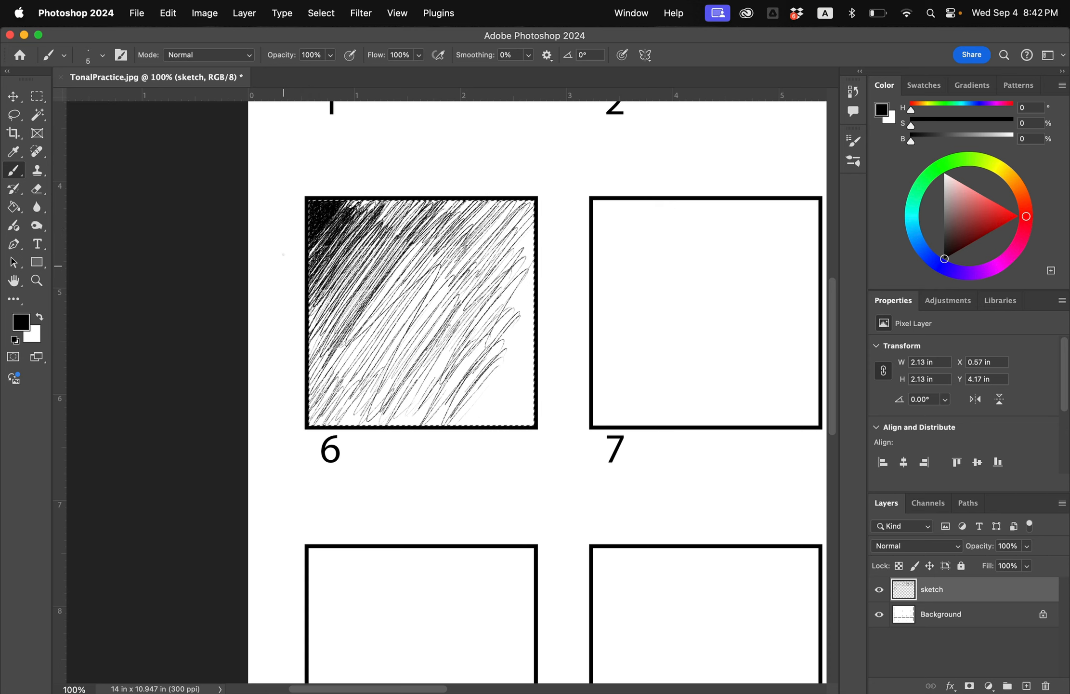
mouse_move(308, 245)
mouse_down()
mouse_move(340, 213)
mouse_move(361, 218)
mouse_move(327, 268)
mouse_move(379, 214)
mouse_move(337, 279)
mouse_move(380, 221)
mouse_move(311, 361)
mouse_move(434, 207)
mouse_move(327, 376)
mouse_move(424, 227)
mouse_move(357, 347)
mouse_move(453, 231)
mouse_move(370, 366)
mouse_move(457, 269)
mouse_move(400, 376)
mouse_move(482, 292)
mouse_move(455, 366)
mouse_move(400, 424)
mouse_move(443, 352)
mouse_move(419, 407)
mouse_move(423, 374)
mouse_up()
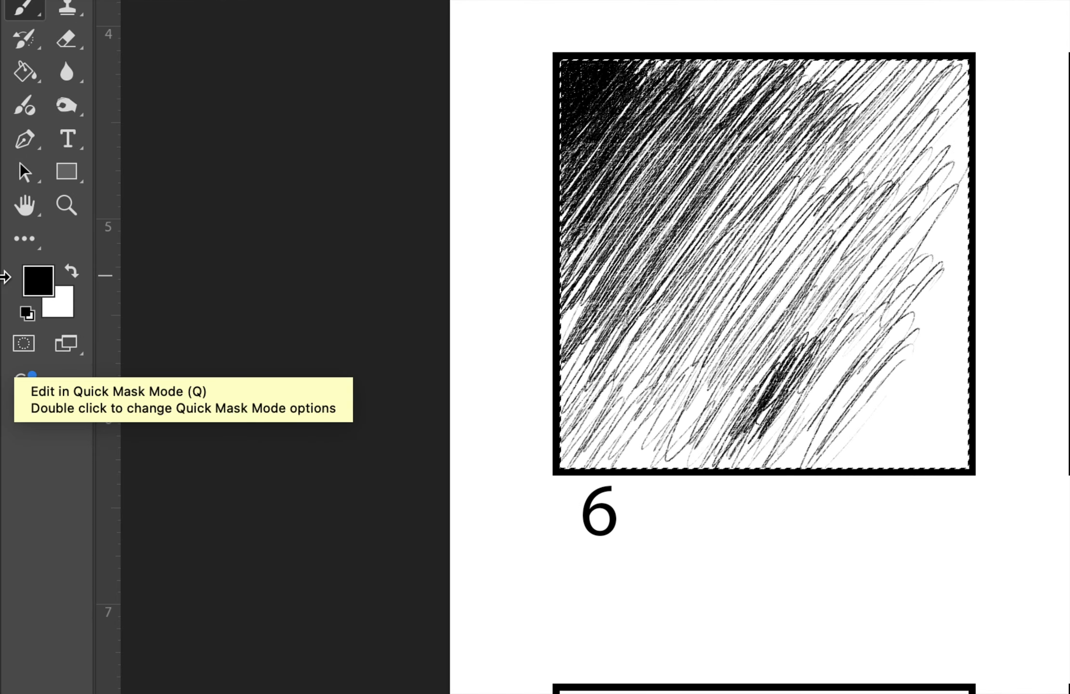
Step: Switch the foreground color to white and brush over the dark patch in the lower part of square 6 to lighten it
click(71, 271)
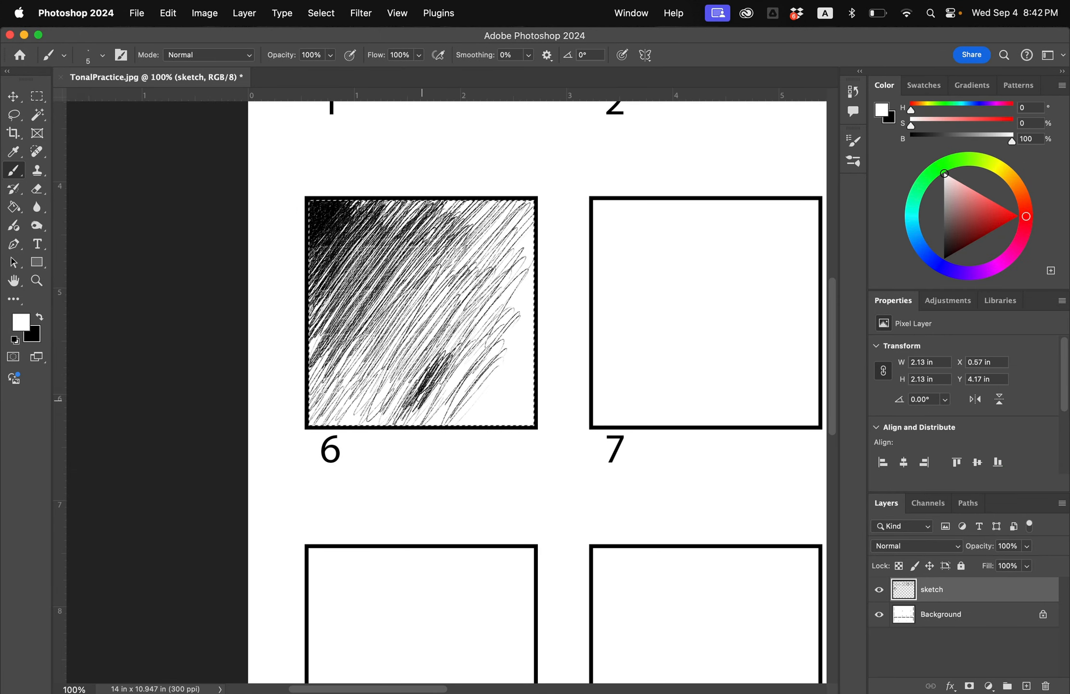
drag(436, 366, 407, 409)
mouse_move(447, 359)
mouse_down()
mouse_move(427, 399)
mouse_move(481, 358)
mouse_up()
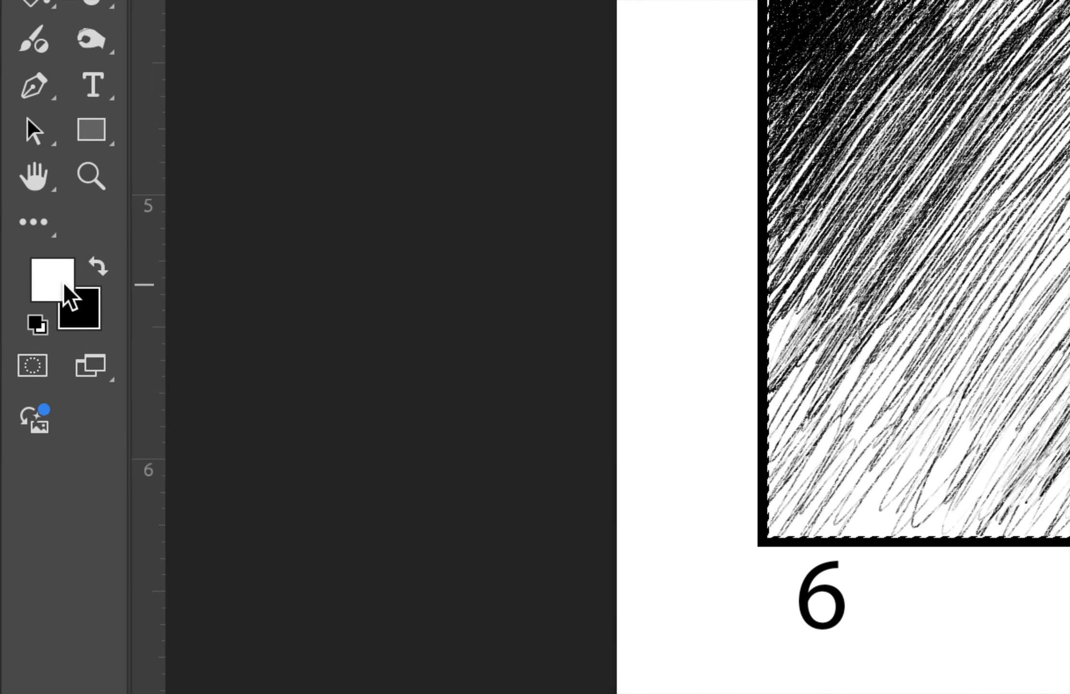
key(x)
key(x)
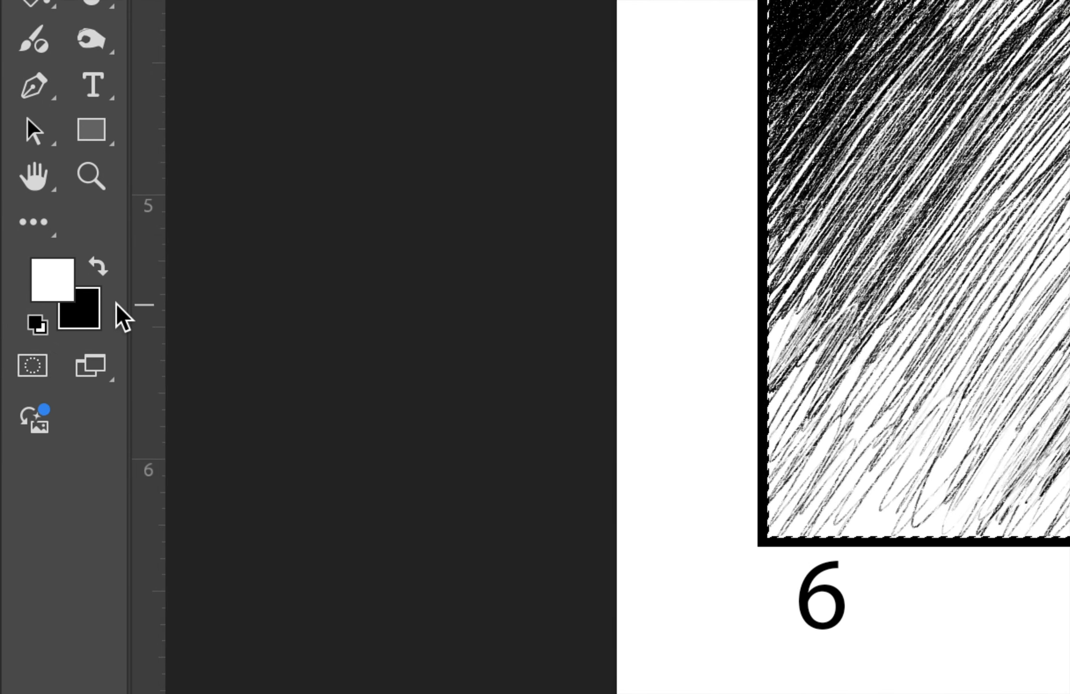
Step: Set the foreground color to black and add more diagonal strokes through the left and middle of square 6
key(x)
key(x)
key(x)
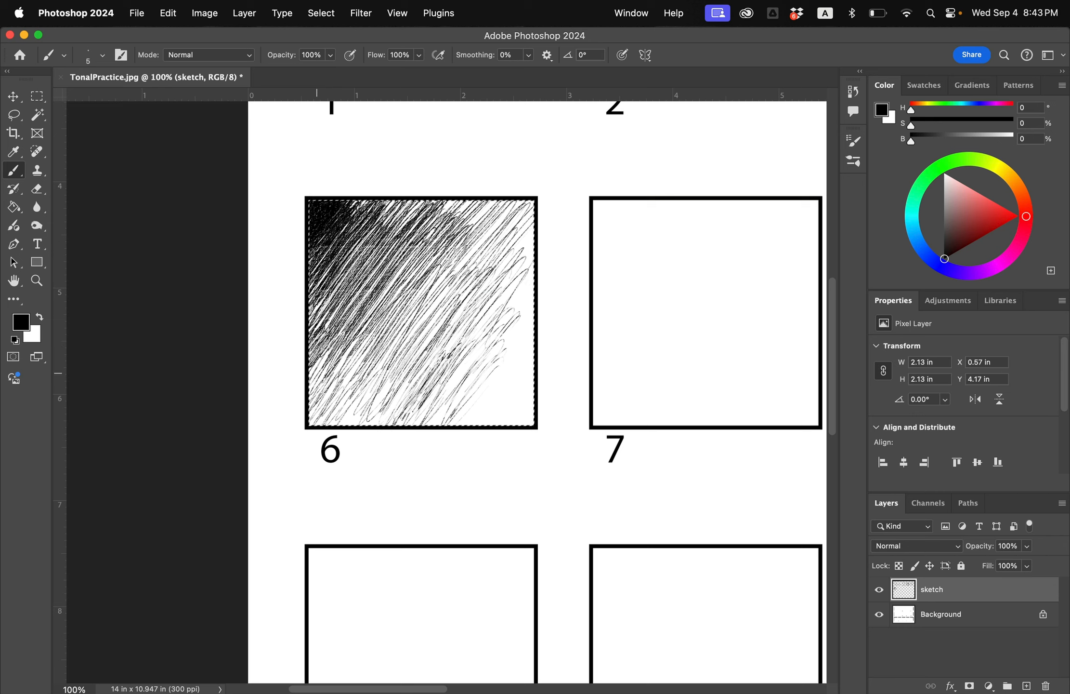
drag(334, 340, 401, 236)
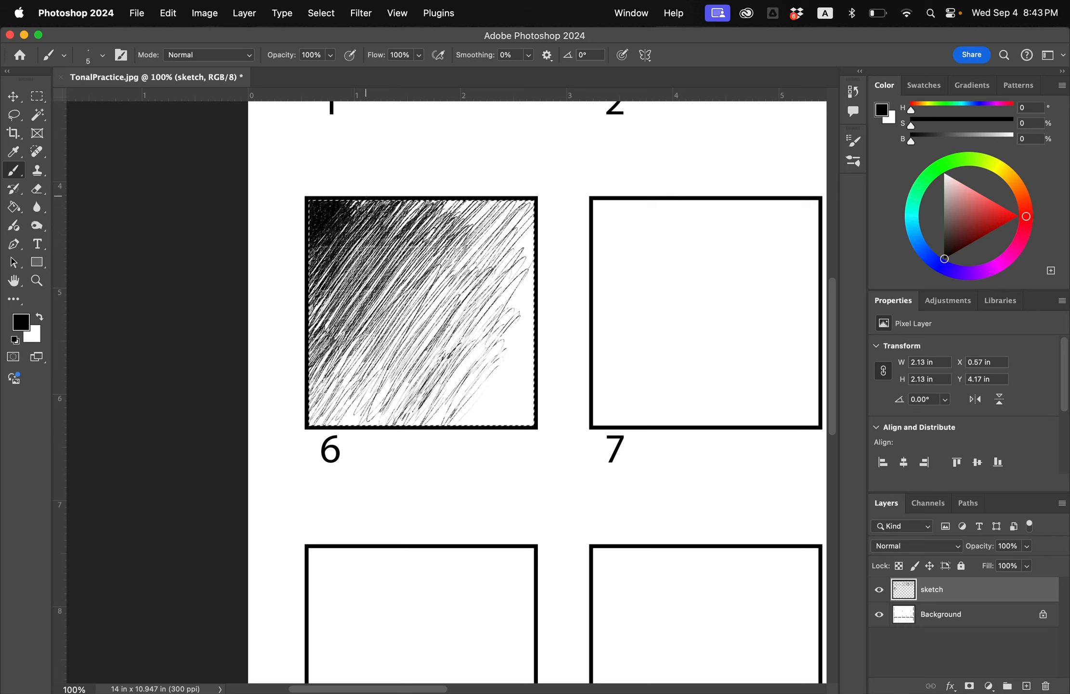
mouse_move(446, 190)
mouse_down()
mouse_move(420, 241)
mouse_move(455, 255)
mouse_move(409, 337)
mouse_move(434, 381)
mouse_move(491, 333)
mouse_move(453, 379)
mouse_up()
Step: Alternate white and black diagonal strokes over the lower-right part of square 6 to smooth its fade to white
key(x)
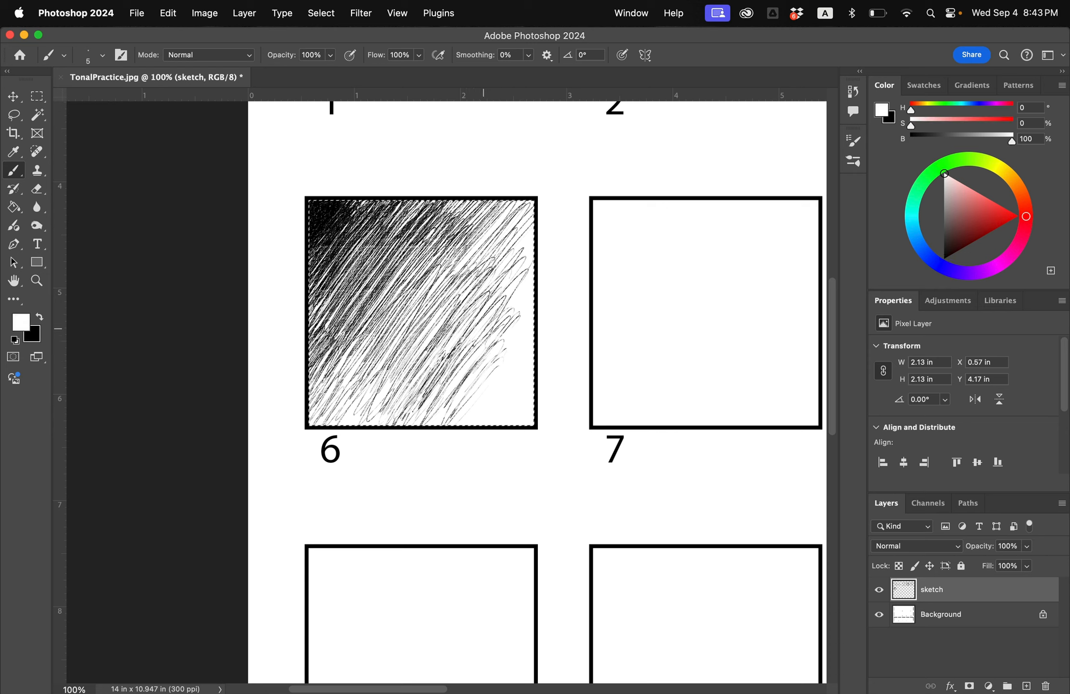
drag(457, 358, 428, 384)
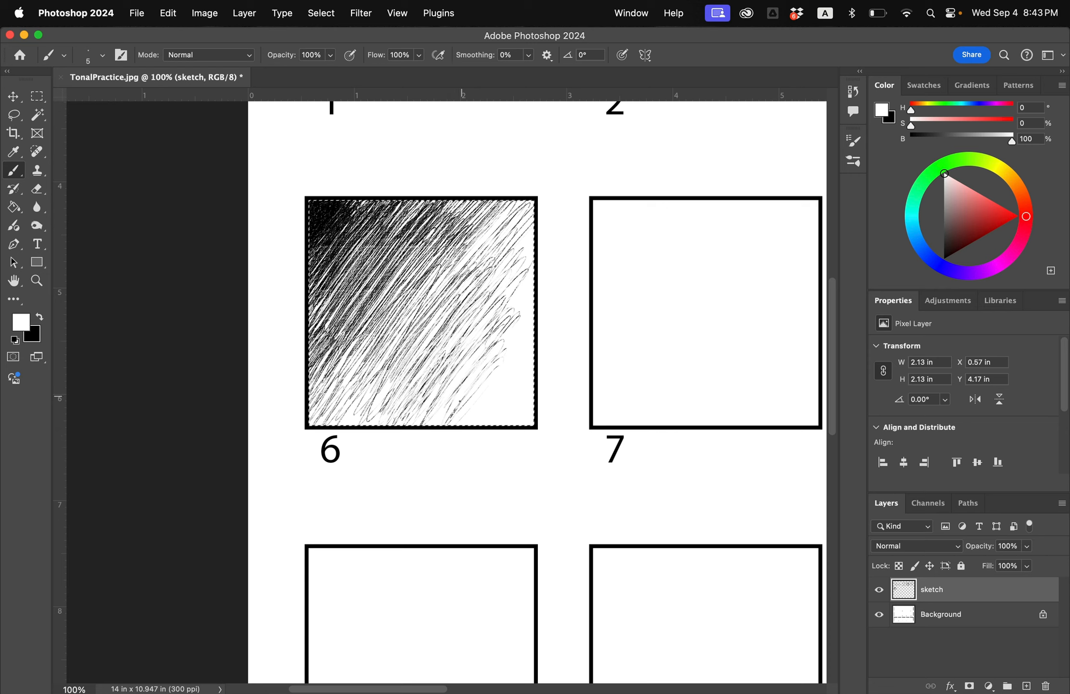
key(x)
key(x)
mouse_move(467, 418)
mouse_down()
mouse_move(522, 353)
mouse_move(460, 420)
mouse_up()
key(x)
drag(527, 359, 485, 400)
key(x)
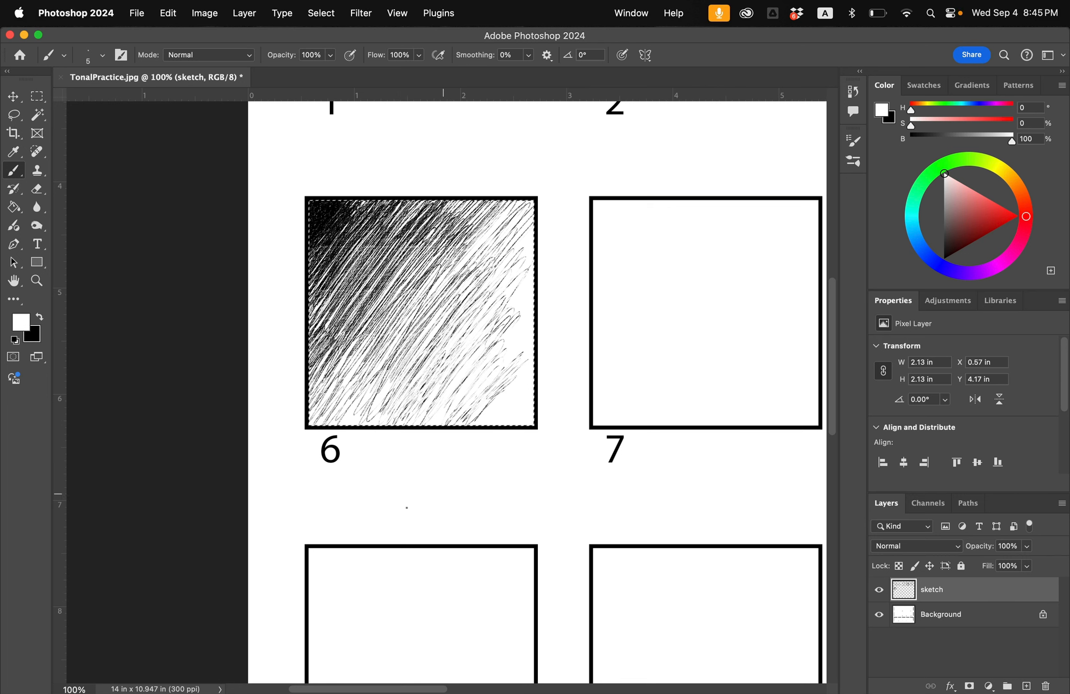
Step: Deselect square 6, select the inside of square 7 with the Magic Wand and return to the Brush with black
key(super+d)
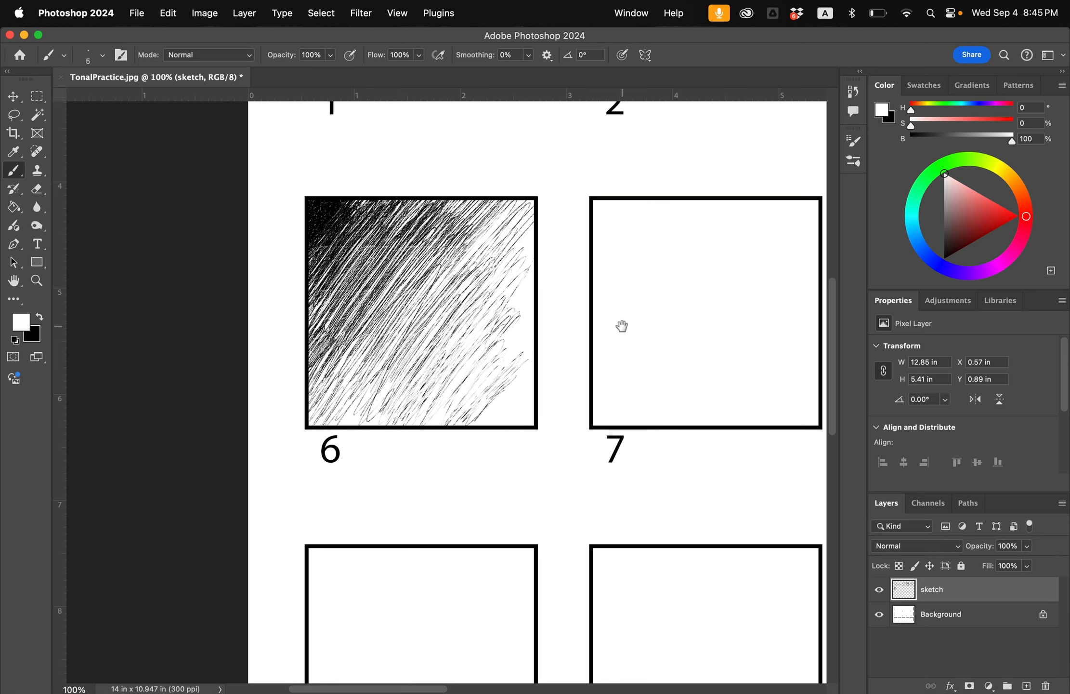
drag(621, 325, 351, 317)
key(w)
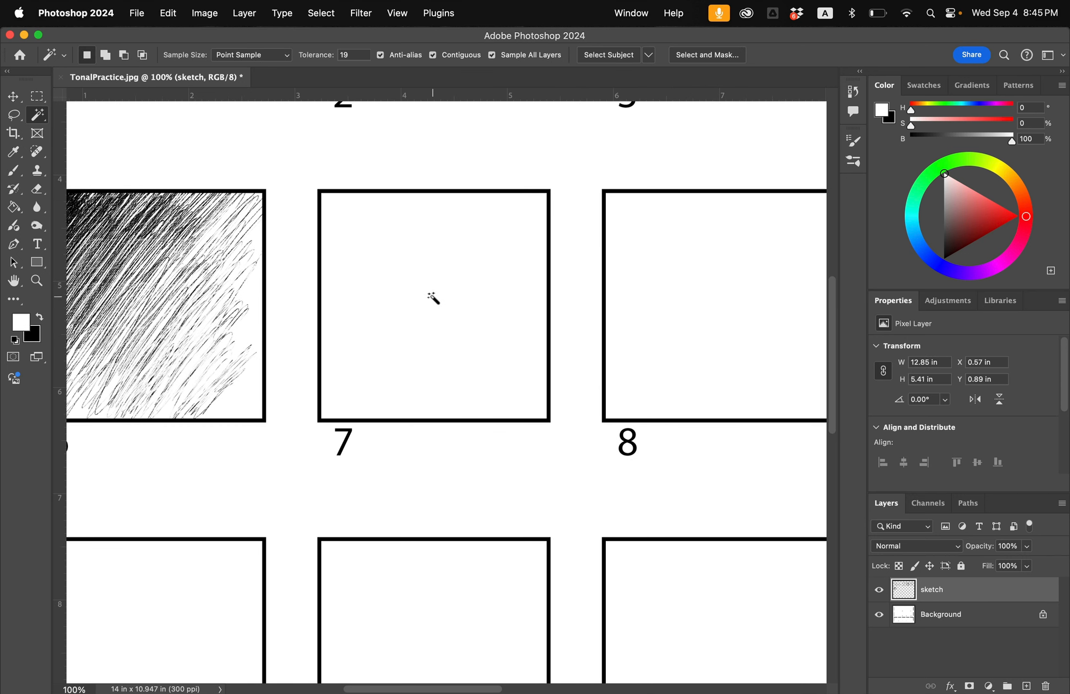
click(434, 299)
key(b)
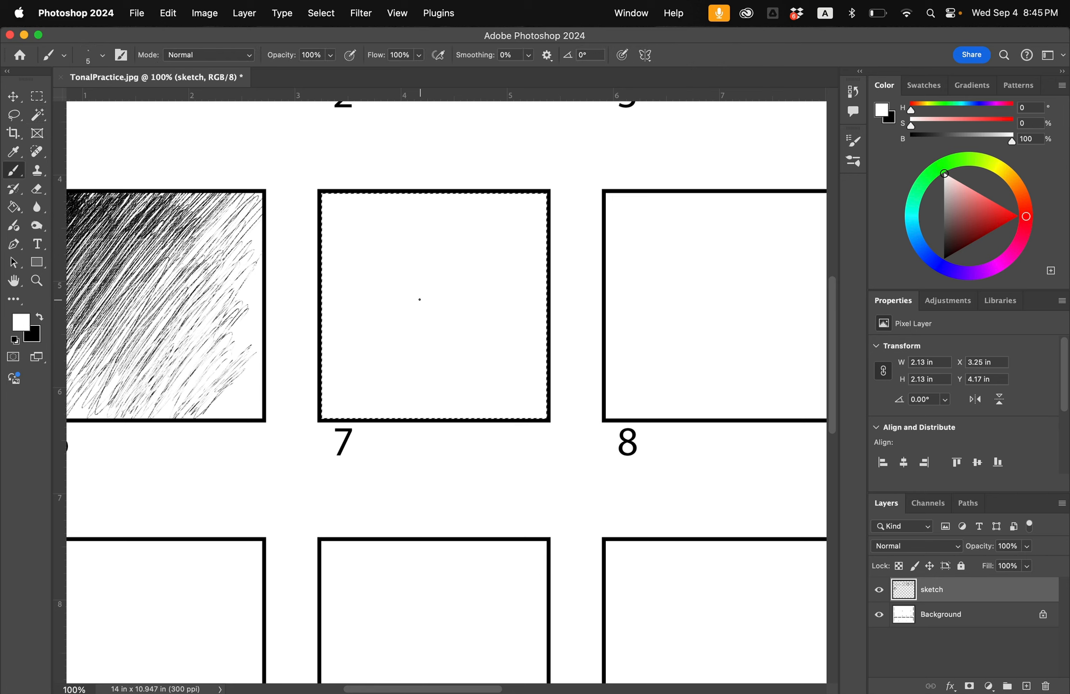
key(x)
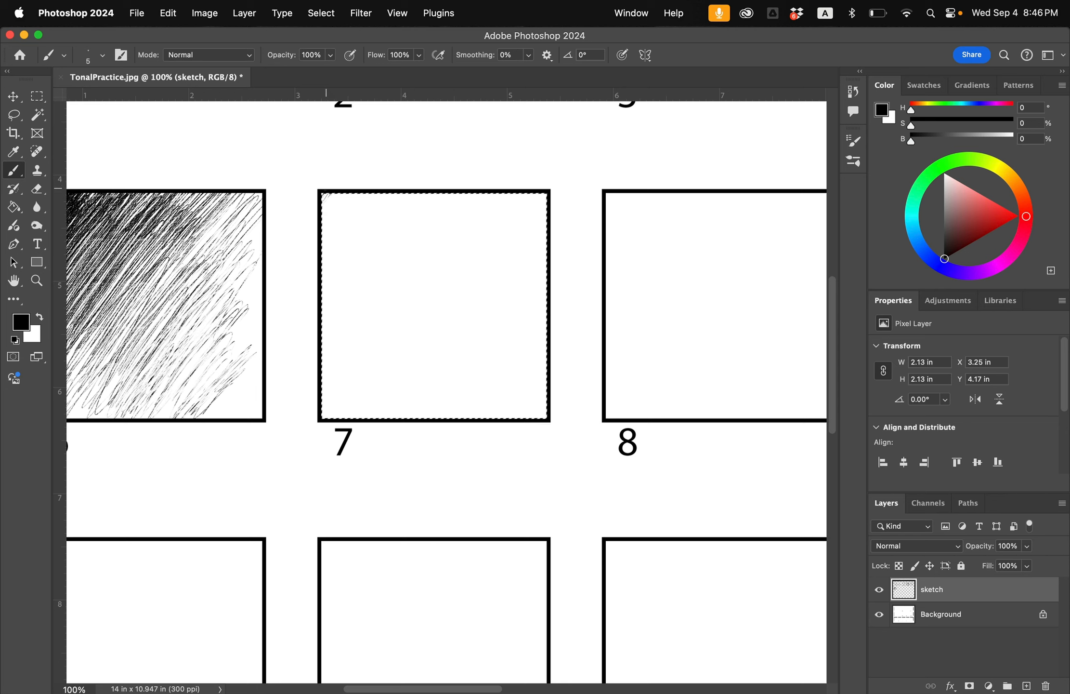
Step: Shade square 7 with long diagonal strokes and start crossing them with opposing diagonals at the upper-left corner
drag(300, 226, 345, 181)
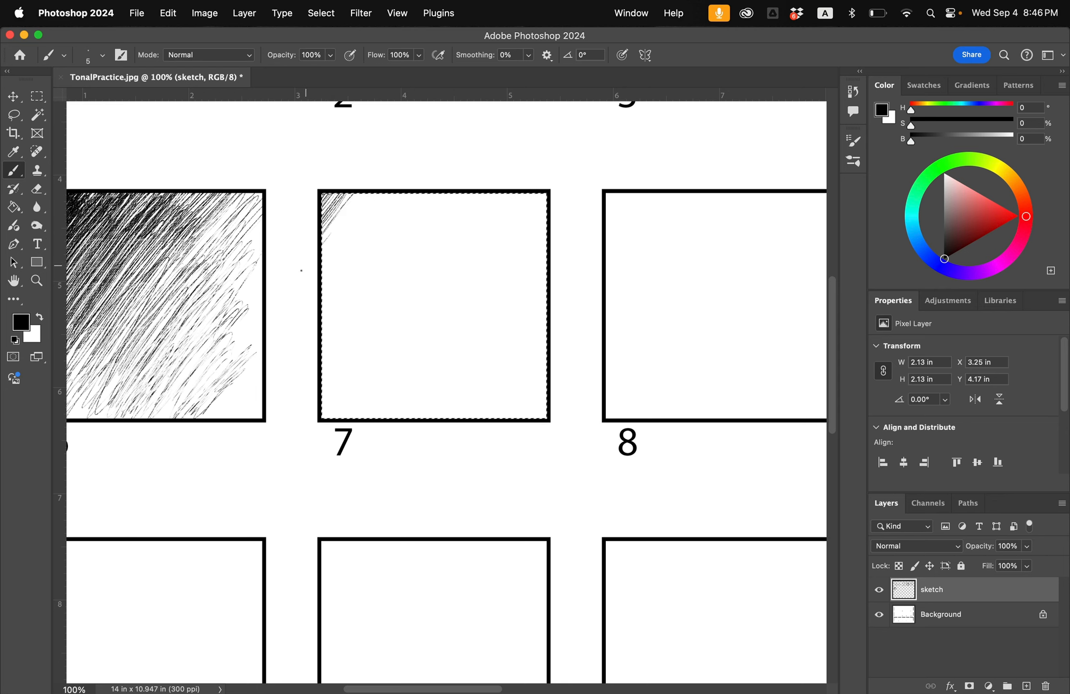
mouse_move(301, 270)
mouse_down()
mouse_move(327, 246)
mouse_move(316, 264)
mouse_move(330, 277)
mouse_move(307, 340)
mouse_move(387, 239)
mouse_move(338, 333)
mouse_move(455, 201)
mouse_move(347, 387)
mouse_move(348, 403)
mouse_move(375, 381)
mouse_move(404, 391)
mouse_move(513, 274)
mouse_move(476, 303)
mouse_move(492, 261)
mouse_move(455, 299)
mouse_move(493, 196)
mouse_move(474, 209)
mouse_move(453, 290)
mouse_move(452, 331)
mouse_move(494, 309)
mouse_move(464, 371)
mouse_move(479, 358)
mouse_move(465, 414)
mouse_move(406, 371)
mouse_move(344, 422)
mouse_move(337, 376)
mouse_move(362, 303)
mouse_move(338, 305)
mouse_move(364, 314)
mouse_move(313, 231)
mouse_move(374, 293)
mouse_move(380, 270)
mouse_up()
mouse_move(340, 196)
mouse_down()
mouse_move(398, 246)
mouse_move(409, 189)
mouse_up()
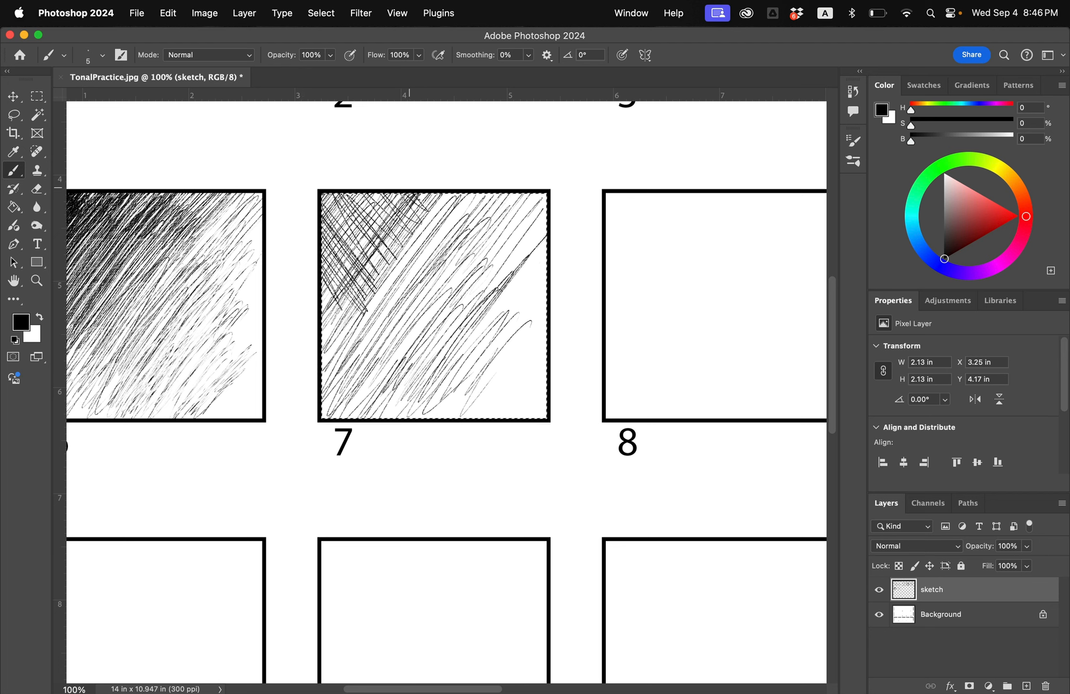
Step: Extend the crosshatching across square 7, layering it densest at the upper-left corner and thinning toward the lower right
mouse_move(332, 202)
mouse_down()
mouse_move(333, 277)
mouse_move(352, 209)
mouse_move(361, 225)
mouse_move(332, 337)
mouse_move(327, 313)
mouse_move(355, 401)
mouse_move(376, 347)
mouse_move(424, 289)
mouse_move(444, 318)
mouse_move(409, 241)
mouse_move(463, 289)
mouse_move(433, 216)
mouse_move(501, 227)
mouse_move(520, 207)
mouse_move(461, 188)
mouse_up()
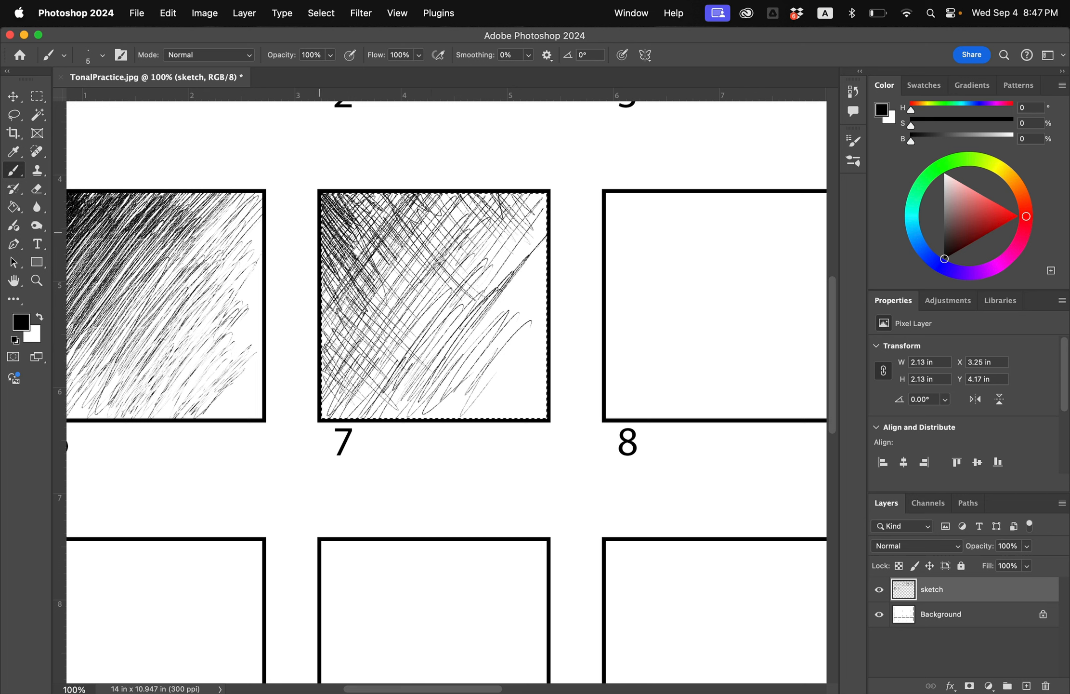
mouse_move(347, 186)
mouse_down()
mouse_move(337, 222)
mouse_move(385, 264)
mouse_move(305, 323)
mouse_move(357, 212)
mouse_move(332, 269)
mouse_move(345, 207)
mouse_up()
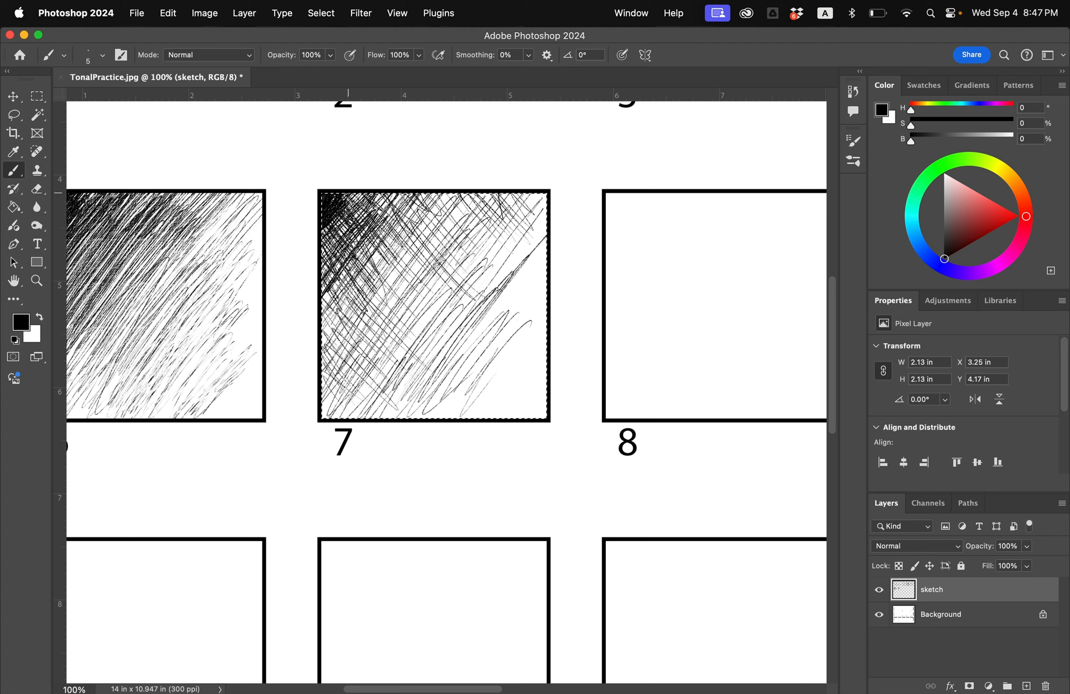
mouse_move(348, 193)
mouse_down()
mouse_move(344, 212)
mouse_move(369, 199)
mouse_move(327, 261)
mouse_move(362, 277)
mouse_move(414, 251)
mouse_move(366, 337)
mouse_move(432, 238)
mouse_up()
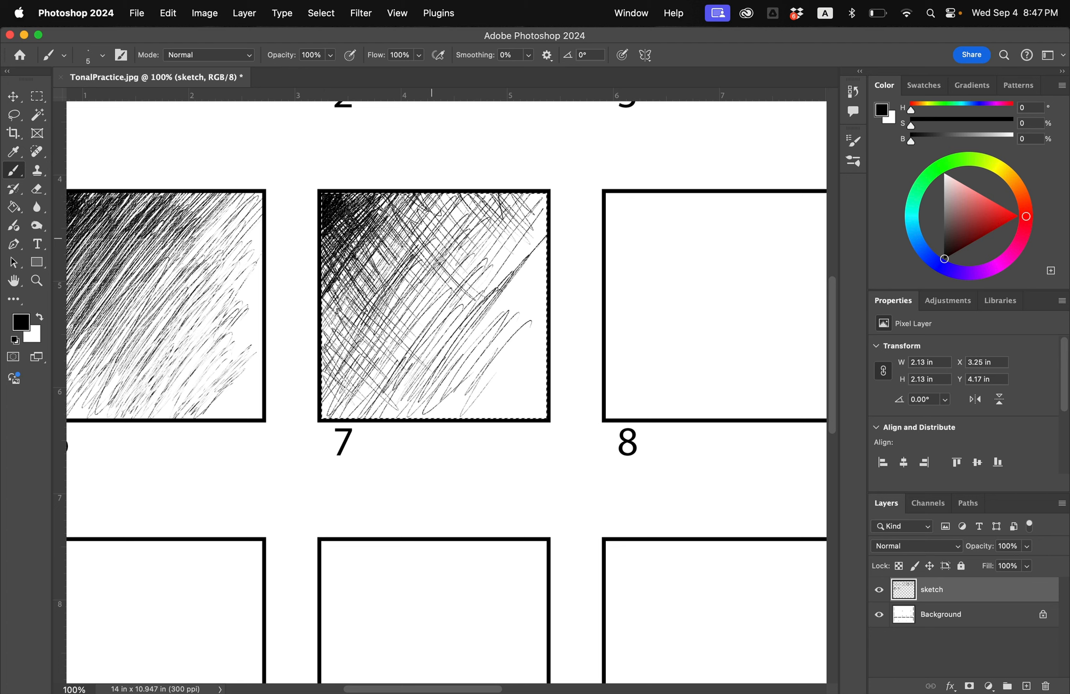
mouse_move(338, 308)
mouse_down()
mouse_move(322, 332)
mouse_move(351, 313)
mouse_move(342, 354)
mouse_move(313, 384)
mouse_move(347, 366)
mouse_move(361, 337)
mouse_move(337, 309)
mouse_move(323, 402)
mouse_move(331, 295)
mouse_move(394, 234)
mouse_move(486, 202)
mouse_move(530, 289)
mouse_move(386, 385)
mouse_move(323, 361)
mouse_move(419, 231)
mouse_move(530, 202)
mouse_move(482, 289)
mouse_move(371, 369)
mouse_move(366, 250)
mouse_move(337, 212)
mouse_move(347, 289)
mouse_move(328, 392)
mouse_move(423, 298)
mouse_move(337, 252)
mouse_move(419, 298)
mouse_move(491, 230)
mouse_move(359, 202)
mouse_move(486, 308)
mouse_move(511, 384)
mouse_up()
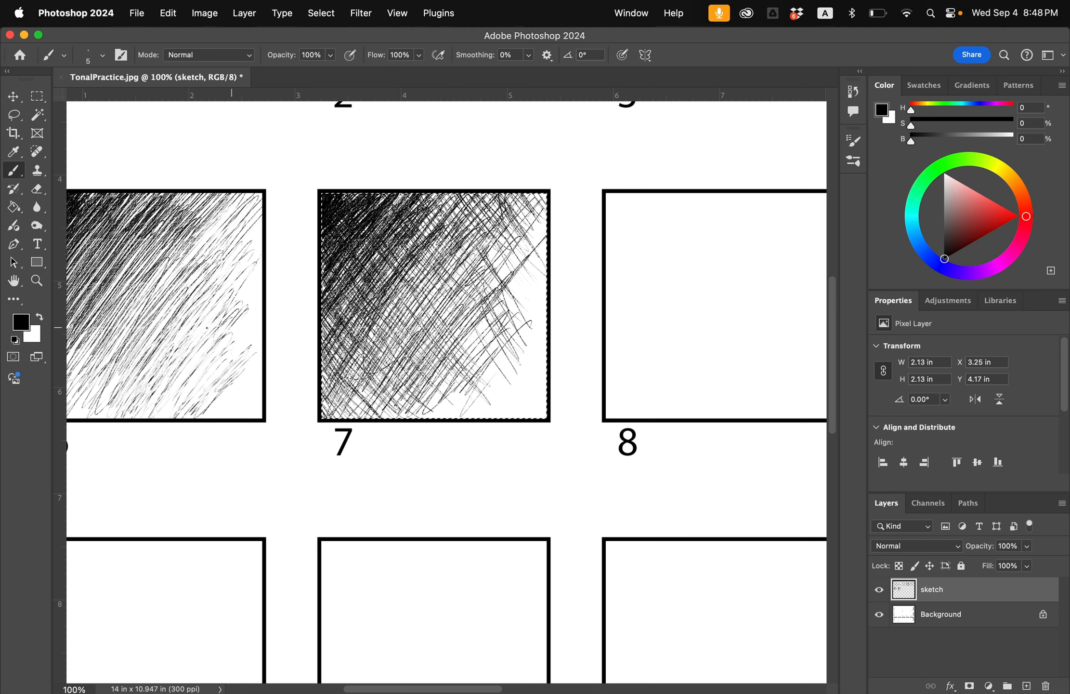
Step: Switch to white and brush over the lower-middle and right areas of square 7 to lighten the crosshatching
key(x)
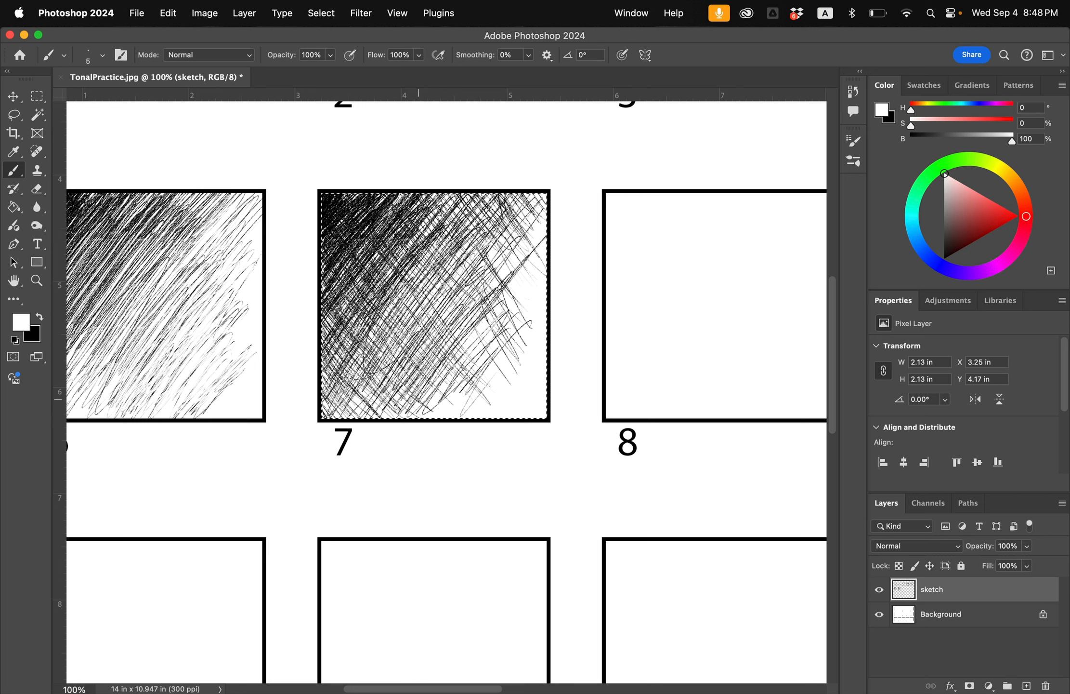
mouse_move(418, 398)
mouse_down()
mouse_move(434, 354)
mouse_move(477, 385)
mouse_up()
mouse_move(466, 304)
mouse_down()
mouse_move(491, 322)
mouse_move(498, 267)
mouse_up()
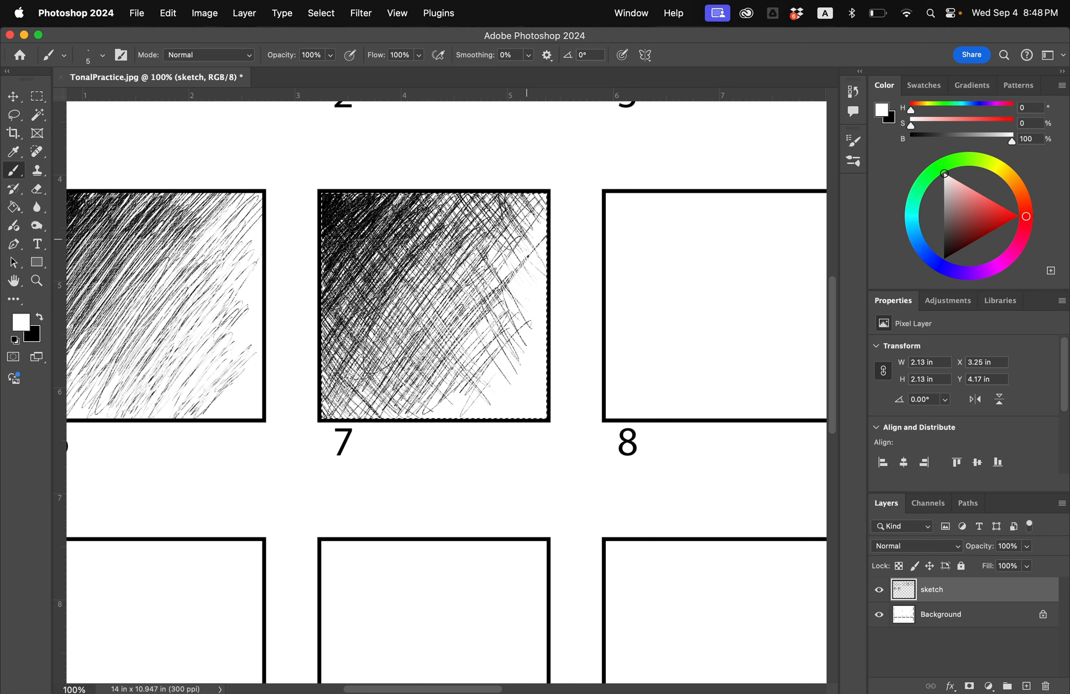
drag(512, 333, 437, 417)
Step: Switch to black and draw diagonal strokes along the light lower-right edge of square 7's crosshatching
key(x)
drag(470, 379, 445, 404)
drag(463, 377, 436, 414)
drag(495, 353, 432, 418)
drag(528, 302, 462, 389)
drag(542, 287, 480, 350)
drag(546, 262, 488, 337)
drag(545, 261, 484, 331)
mouse_move(546, 269)
mouse_down()
mouse_move(478, 346)
mouse_move(498, 328)
mouse_up()
mouse_move(544, 293)
mouse_down()
mouse_move(518, 328)
mouse_move(492, 340)
mouse_up()
Step: Switch to white and brush diagonal strokes in both directions across the middle and lower part of square 7 to break up the tone
key(x)
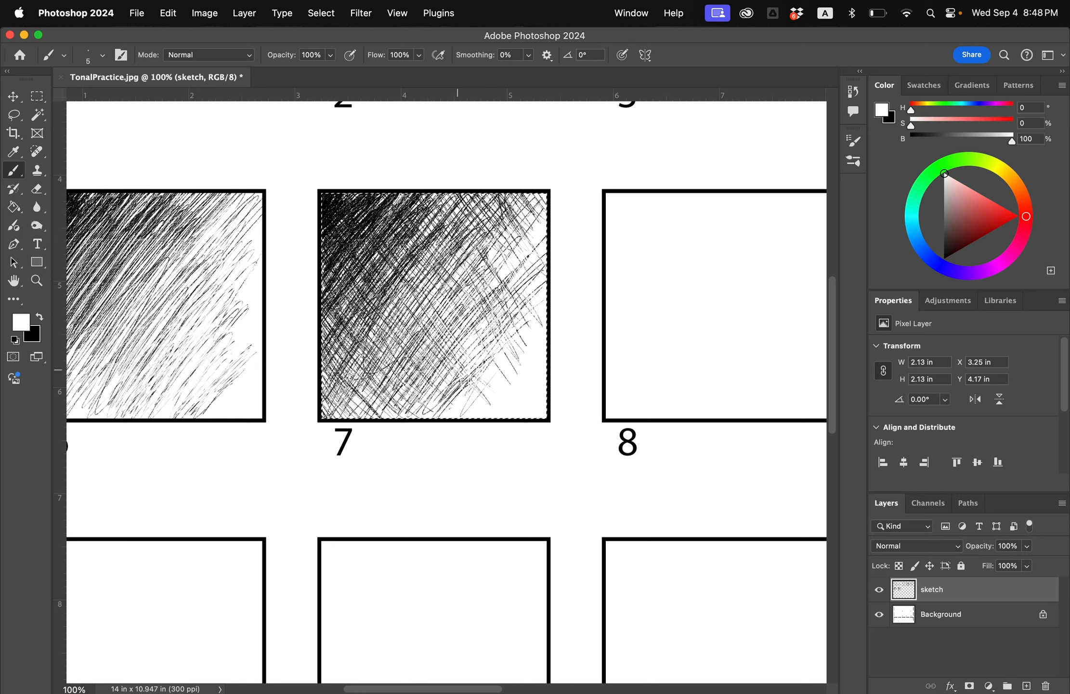
drag(412, 359, 451, 407)
drag(507, 316, 494, 292)
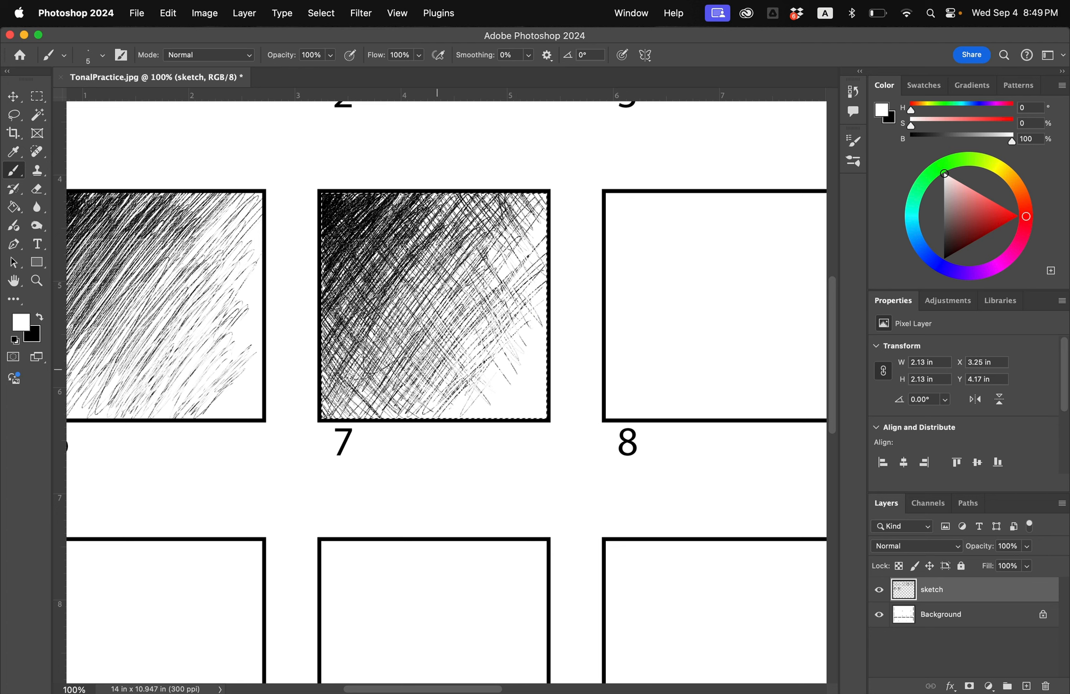
drag(464, 337, 367, 413)
mouse_move(478, 290)
mouse_down()
mouse_move(417, 351)
mouse_move(446, 331)
mouse_up()
drag(506, 250, 429, 318)
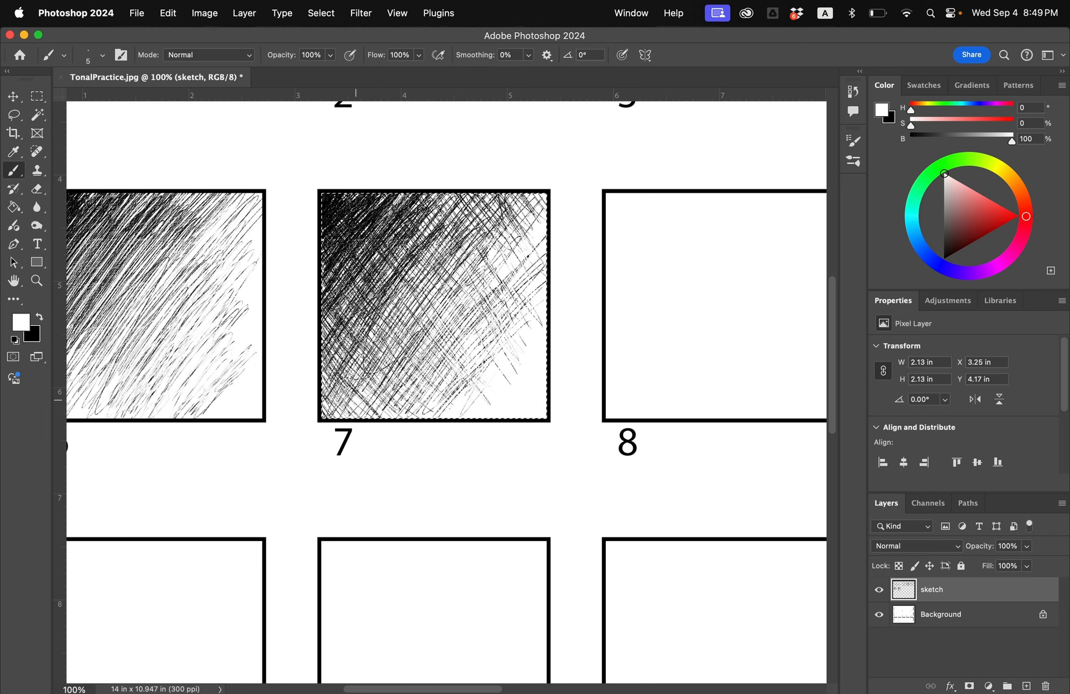
mouse_move(356, 400)
mouse_down()
mouse_move(458, 265)
mouse_move(446, 213)
mouse_up()
Step: Switch to black and deepen square 7's upper-left corner and upper middle with dense diagonal strokes
key(x)
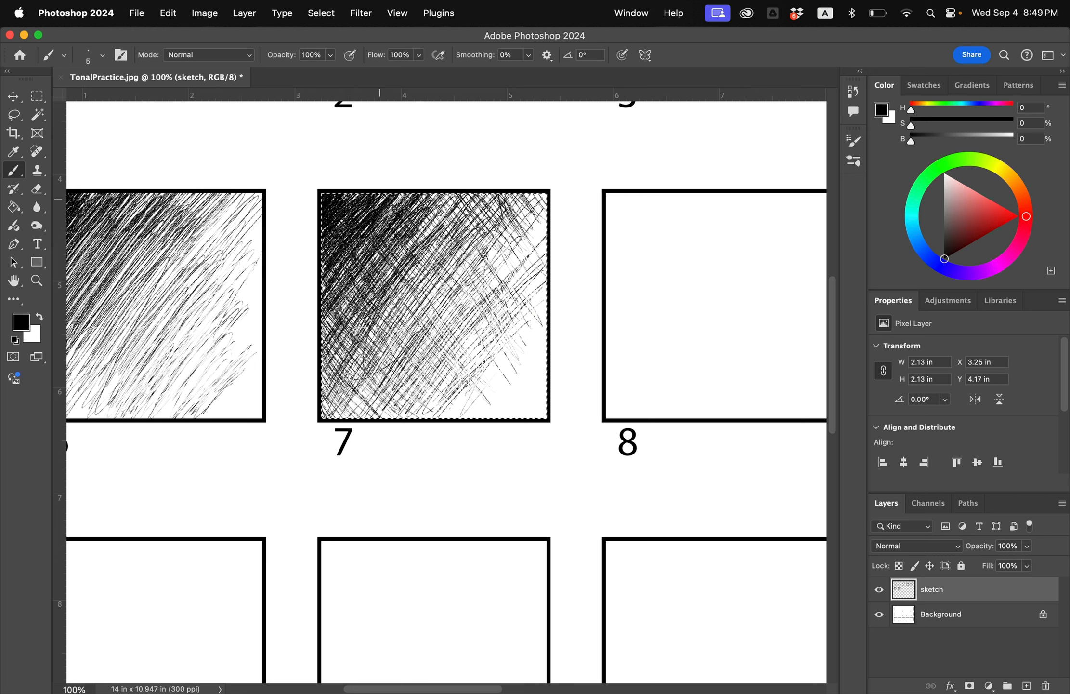
drag(317, 240, 339, 200)
drag(308, 255, 389, 189)
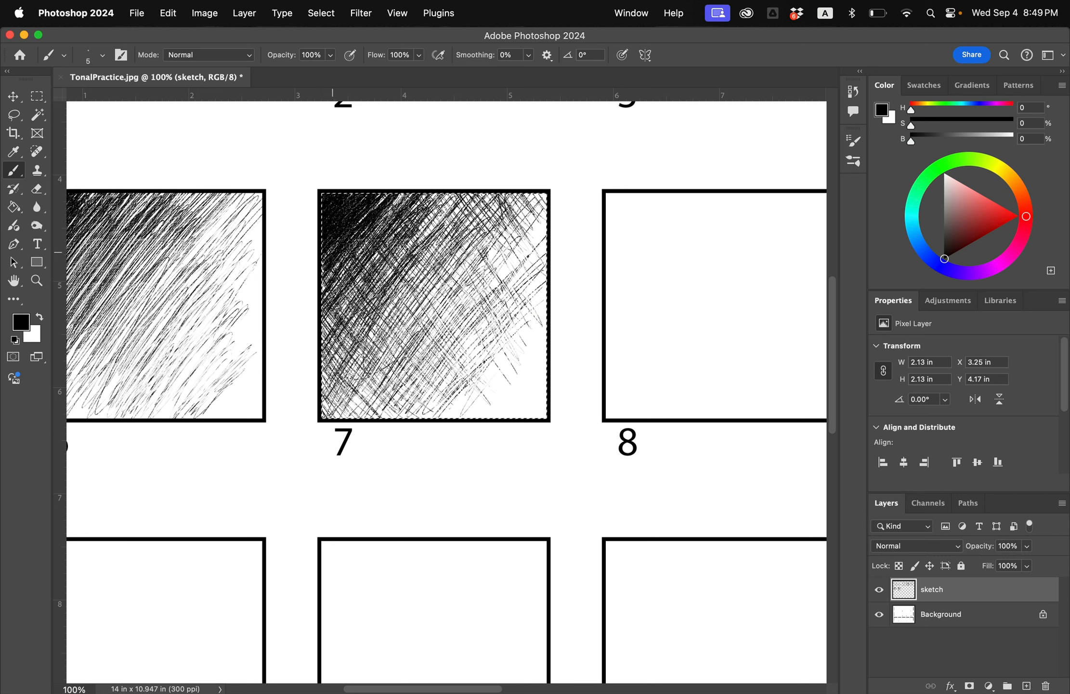
drag(326, 298, 390, 217)
drag(341, 274, 379, 232)
mouse_move(321, 331)
mouse_down()
mouse_move(403, 233)
mouse_move(458, 192)
mouse_up()
drag(388, 268, 460, 194)
drag(410, 244, 434, 203)
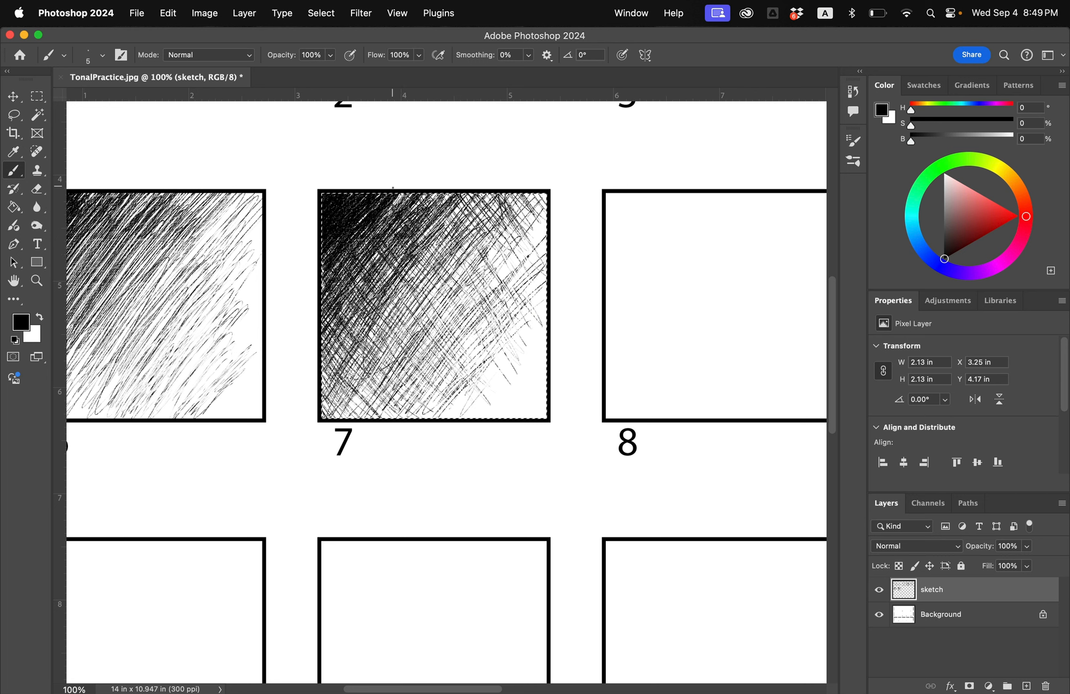
Step: Add black diagonal strokes through the center, lower-left corner and right edge of square 7 to even out the gradation
drag(415, 244, 475, 194)
drag(404, 282, 485, 193)
drag(344, 368, 408, 293)
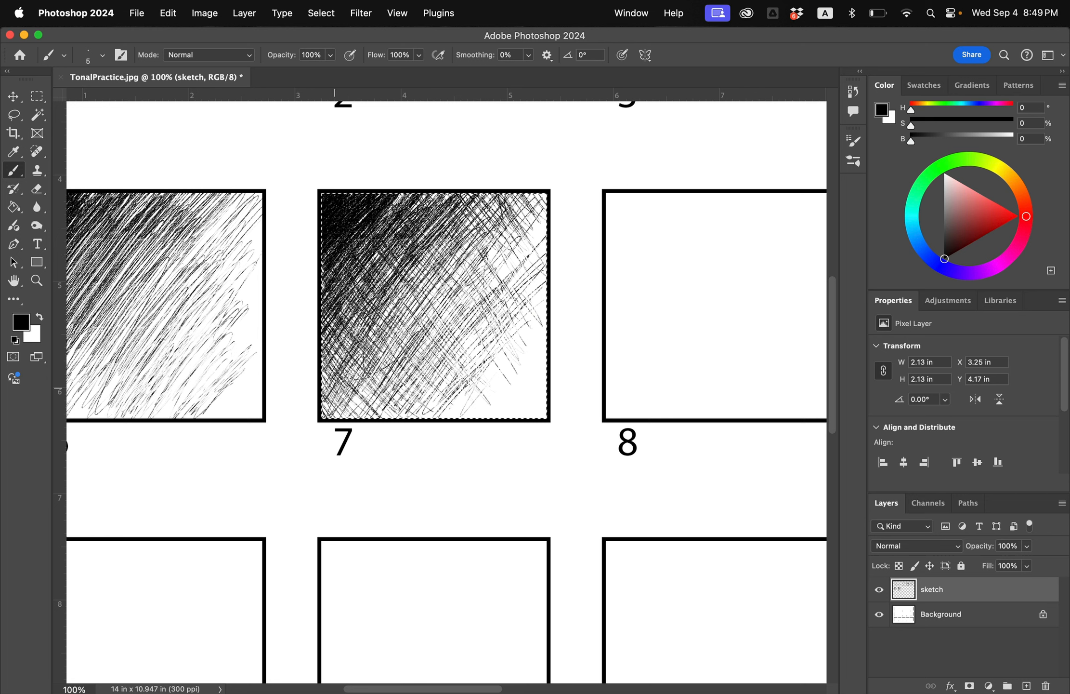
mouse_move(321, 415)
mouse_down()
mouse_move(391, 343)
mouse_move(399, 348)
mouse_up()
mouse_move(357, 417)
mouse_down()
mouse_move(393, 374)
mouse_move(379, 402)
mouse_up()
mouse_move(488, 256)
mouse_down()
mouse_move(520, 230)
mouse_move(523, 241)
mouse_up()
drag(464, 319, 530, 238)
drag(486, 296, 533, 238)
drag(478, 305, 545, 227)
Step: Switch to white and lighten the lower-middle area of square 7 with a few strokes
key(x)
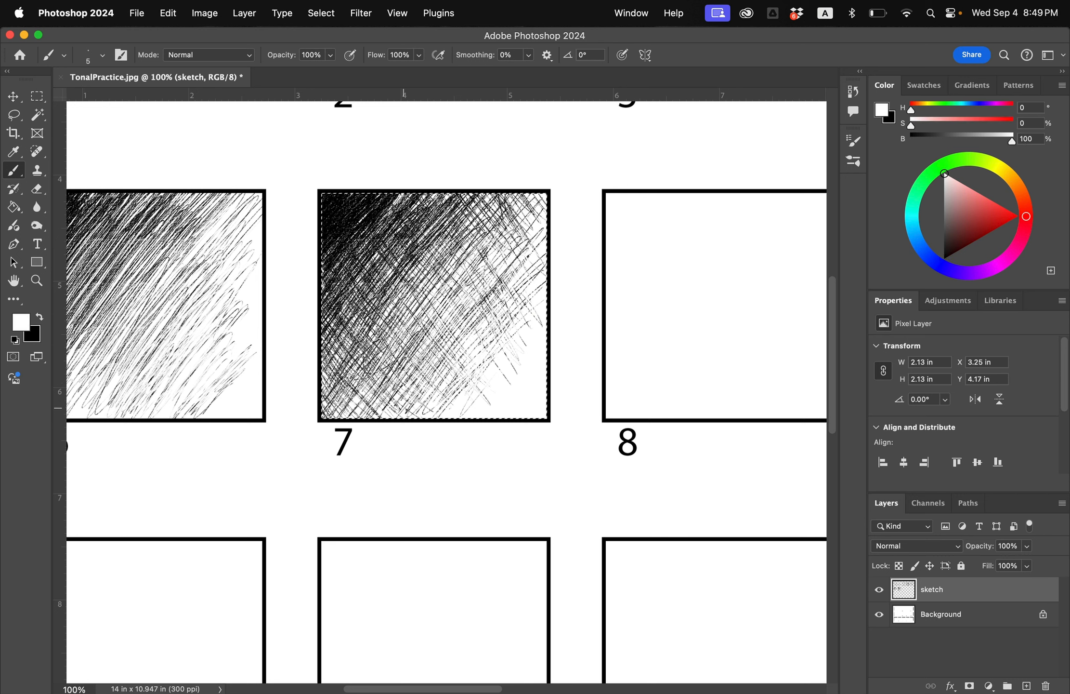
drag(415, 337, 450, 372)
drag(424, 325, 449, 333)
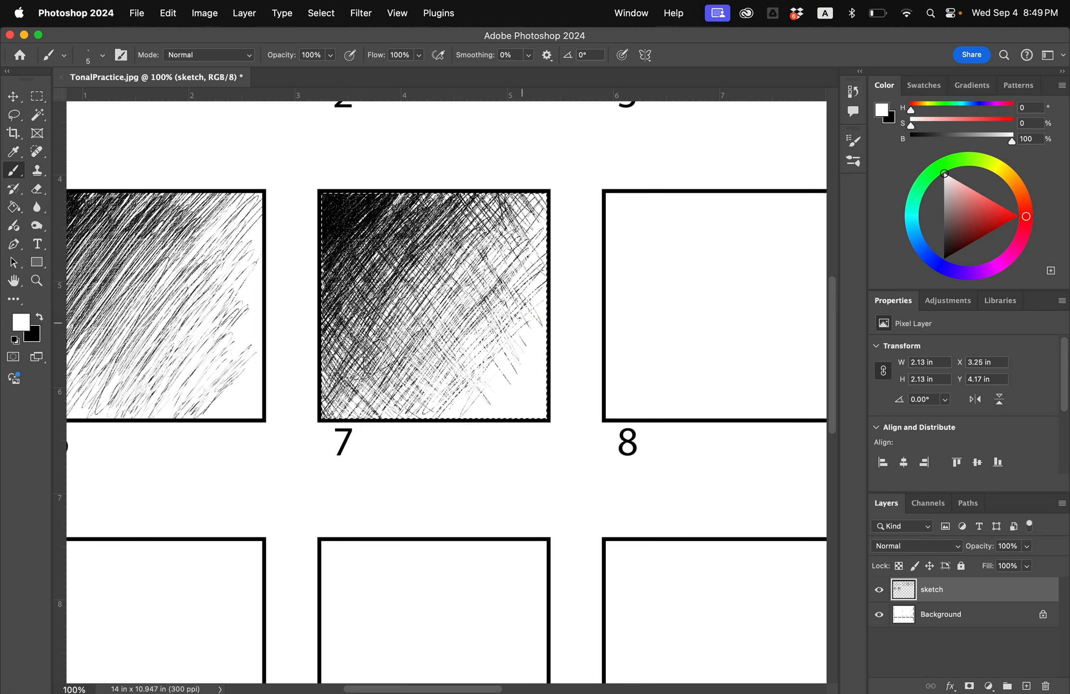
Step: Deselect square 7, select the inside of square 8 with the Magic Wand and return to the Brush with black
key(super+d)
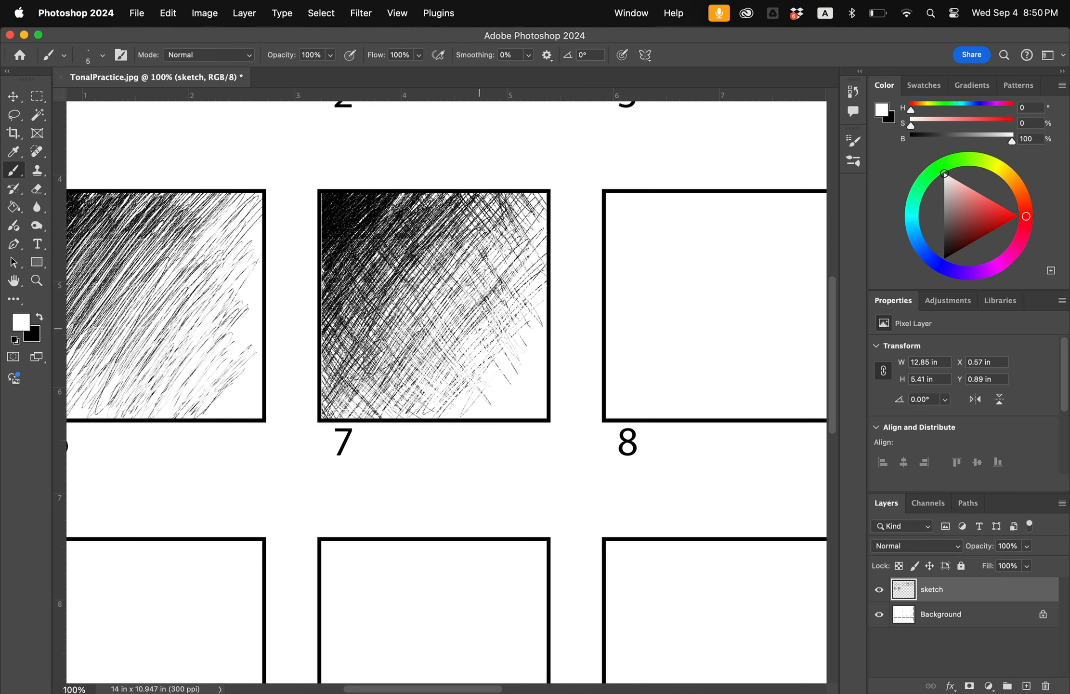
drag(592, 329, 328, 312)
key(w)
click(434, 316)
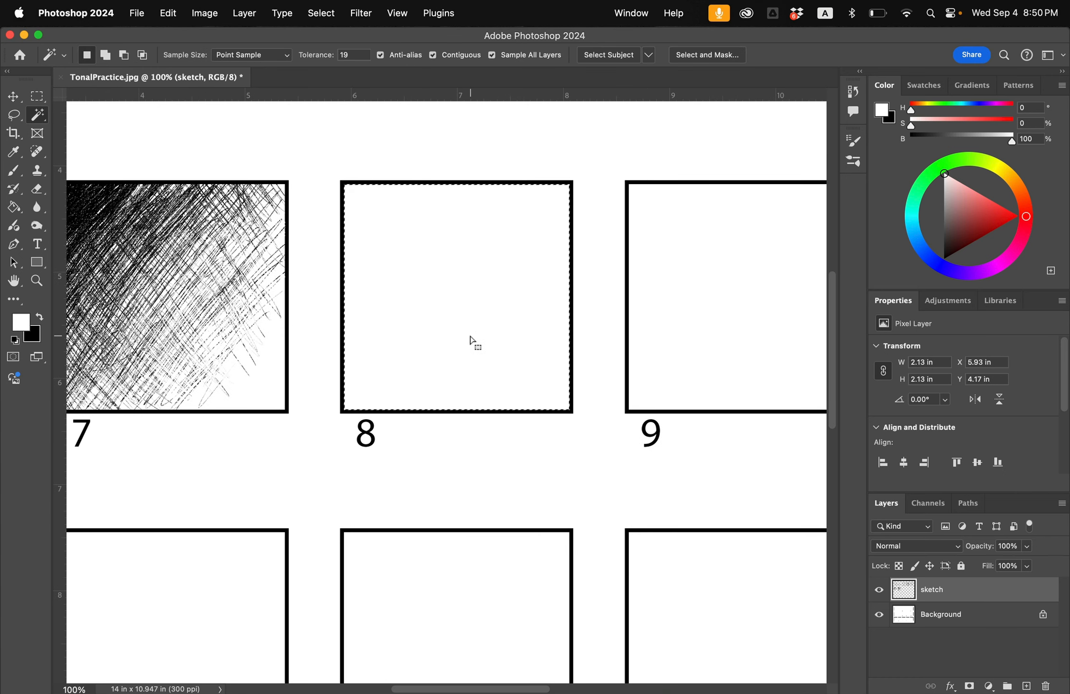
key(b)
key(x)
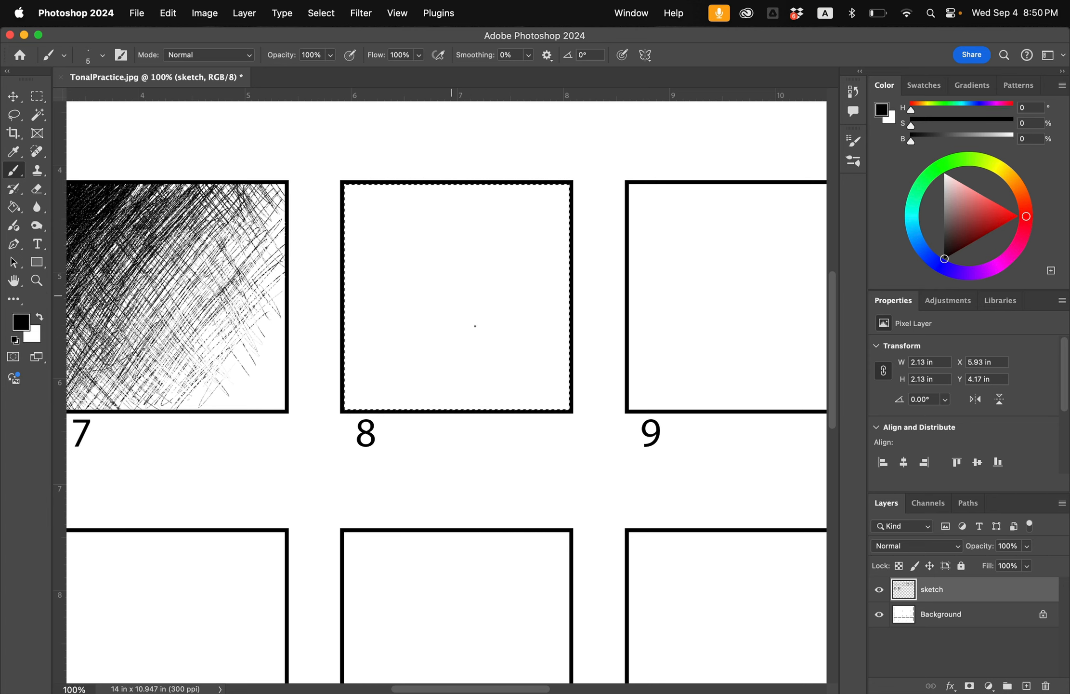
Step: Draw short overlapping curved strokes in the upper-left corner of square 8
drag(367, 201, 399, 221)
drag(378, 214, 365, 225)
mouse_move(362, 216)
mouse_down()
mouse_move(367, 228)
mouse_move(349, 205)
mouse_move(440, 207)
mouse_move(418, 191)
mouse_move(347, 198)
mouse_move(353, 255)
mouse_move(344, 251)
mouse_move(394, 233)
mouse_up()
mouse_move(400, 231)
mouse_down()
mouse_move(425, 224)
mouse_move(447, 189)
mouse_move(448, 211)
mouse_up()
mouse_move(393, 251)
mouse_down()
mouse_move(415, 239)
mouse_move(347, 257)
mouse_move(373, 235)
mouse_move(370, 184)
mouse_up()
mouse_move(346, 204)
mouse_down()
mouse_move(370, 192)
mouse_move(366, 206)
mouse_up()
mouse_move(344, 221)
mouse_down()
mouse_move(373, 197)
mouse_move(361, 224)
mouse_up()
mouse_move(351, 243)
mouse_down()
mouse_move(371, 216)
mouse_move(361, 218)
mouse_up()
drag(353, 244, 383, 220)
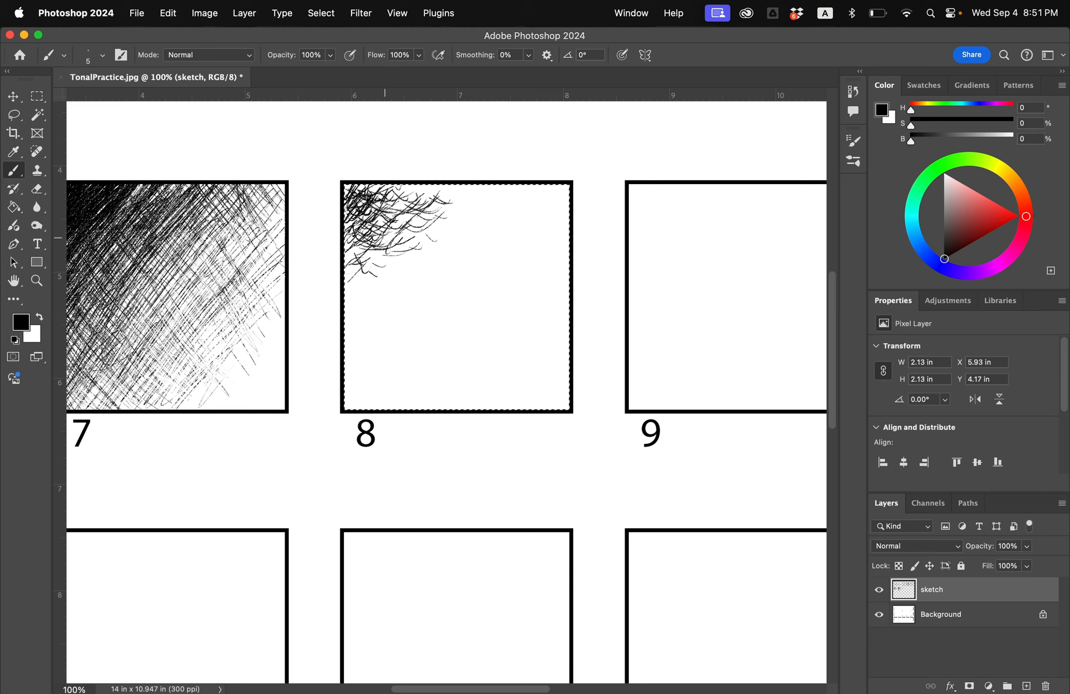
Step: Spread the short curved strokes outward from square 8's upper-left corner along its top and left edges
drag(359, 259, 373, 248)
drag(363, 270, 385, 251)
drag(376, 262, 393, 254)
drag(353, 268, 394, 232)
mouse_move(374, 237)
mouse_down()
mouse_move(432, 192)
mouse_move(420, 185)
mouse_up()
drag(412, 237, 442, 221)
drag(374, 280, 397, 262)
mouse_move(364, 266)
mouse_down()
mouse_move(364, 285)
mouse_move(405, 279)
mouse_move(430, 245)
mouse_move(361, 302)
mouse_move(467, 199)
mouse_up()
drag(449, 195, 472, 196)
drag(431, 213, 453, 194)
drag(411, 233, 428, 215)
drag(409, 248, 428, 232)
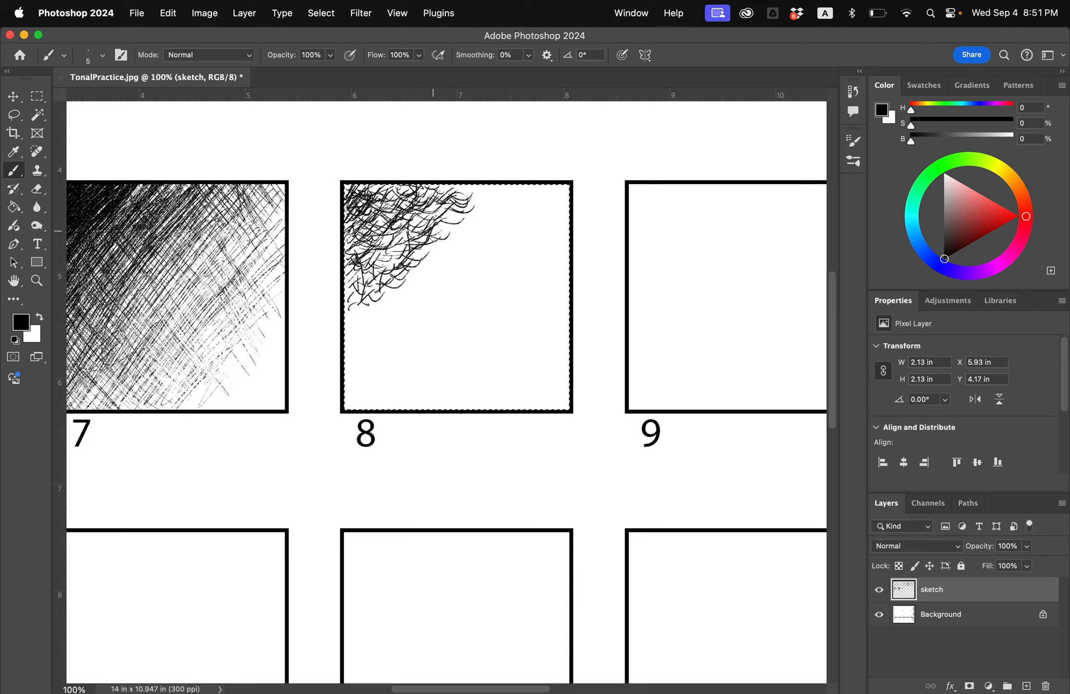
Step: Widen the patch of curved strokes diagonally toward the center of square 8 and thicken it along the left edge
drag(388, 265, 412, 245)
drag(463, 217, 401, 239)
drag(414, 235, 352, 333)
drag(436, 264, 347, 323)
drag(453, 237, 350, 287)
drag(421, 278, 373, 314)
mouse_move(444, 254)
mouse_down()
mouse_move(464, 218)
mouse_move(455, 236)
mouse_up()
drag(489, 214, 411, 284)
drag(450, 280, 373, 315)
drag(388, 214, 351, 256)
drag(378, 212, 344, 299)
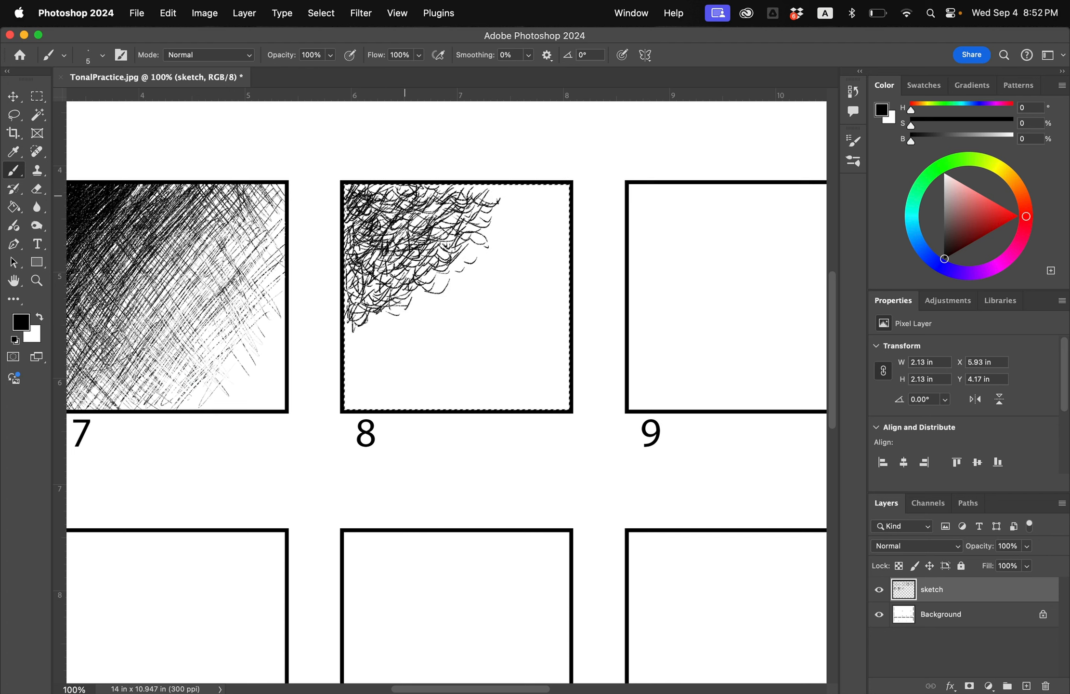
Step: Cover the upper-left half of square 8 with curved strokes, reaching toward its upper-right and lower-left corners
drag(410, 186, 344, 198)
drag(392, 188, 346, 228)
drag(519, 193, 455, 223)
mouse_move(520, 217)
mouse_down()
mouse_move(468, 263)
mouse_move(405, 297)
mouse_up()
drag(457, 284, 361, 344)
drag(418, 323, 345, 361)
mouse_move(459, 266)
mouse_down()
mouse_move(419, 318)
mouse_move(387, 321)
mouse_up()
drag(382, 249, 346, 295)
mouse_move(529, 193)
mouse_down()
mouse_move(496, 226)
mouse_move(505, 225)
mouse_up()
drag(494, 232, 454, 290)
drag(370, 356, 355, 388)
drag(390, 204, 345, 248)
mouse_move(424, 185)
mouse_down()
mouse_move(375, 207)
mouse_move(380, 235)
mouse_up()
drag(470, 242, 459, 270)
drag(556, 207, 453, 265)
mouse_move(552, 185)
mouse_down()
mouse_move(450, 214)
mouse_move(487, 265)
mouse_up()
drag(535, 229, 393, 346)
drag(427, 319, 345, 402)
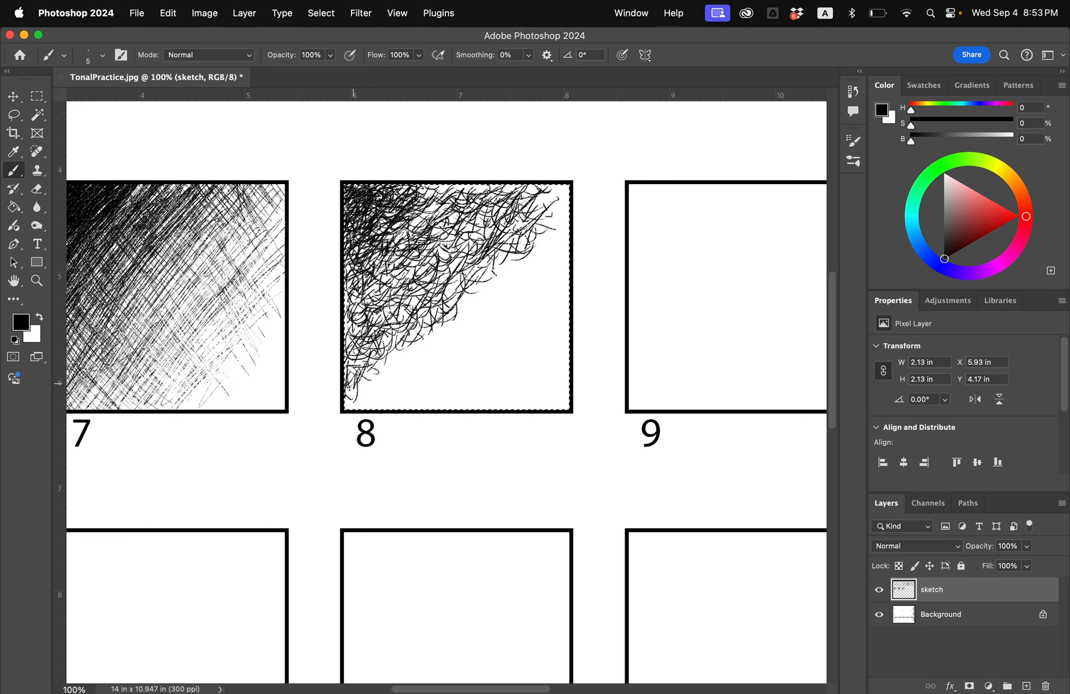
Step: Fill the lower-right half of square 8 with curved strokes that grow sparser toward the lower-right corner
drag(403, 357, 344, 410)
drag(404, 351, 375, 381)
drag(464, 184, 440, 202)
drag(552, 184, 537, 209)
mouse_move(568, 192)
mouse_down()
mouse_move(507, 276)
mouse_move(408, 362)
mouse_up()
mouse_move(416, 345)
mouse_down()
mouse_move(369, 410)
mouse_move(393, 408)
mouse_up()
drag(478, 316, 415, 378)
drag(545, 272, 471, 357)
drag(499, 307, 427, 383)
drag(570, 230, 528, 279)
drag(538, 272, 491, 311)
drag(570, 187, 543, 211)
mouse_move(537, 290)
mouse_down()
mouse_move(475, 348)
mouse_move(459, 395)
mouse_up()
drag(453, 379, 382, 411)
drag(523, 370, 485, 386)
drag(536, 389, 513, 401)
Step: Darken the upper-left part of square 8 with dense layered curved strokes, blending them into the middle
drag(400, 202, 375, 233)
mouse_move(450, 185)
mouse_down()
mouse_move(398, 216)
mouse_move(411, 219)
mouse_up()
mouse_move(401, 203)
mouse_down()
mouse_move(373, 235)
mouse_move(390, 265)
mouse_up()
drag(357, 238, 344, 270)
drag(363, 191, 344, 216)
drag(388, 184, 361, 204)
drag(382, 202, 345, 236)
drag(399, 184, 366, 218)
drag(443, 191, 394, 230)
drag(412, 323, 369, 390)
drag(470, 206, 425, 237)
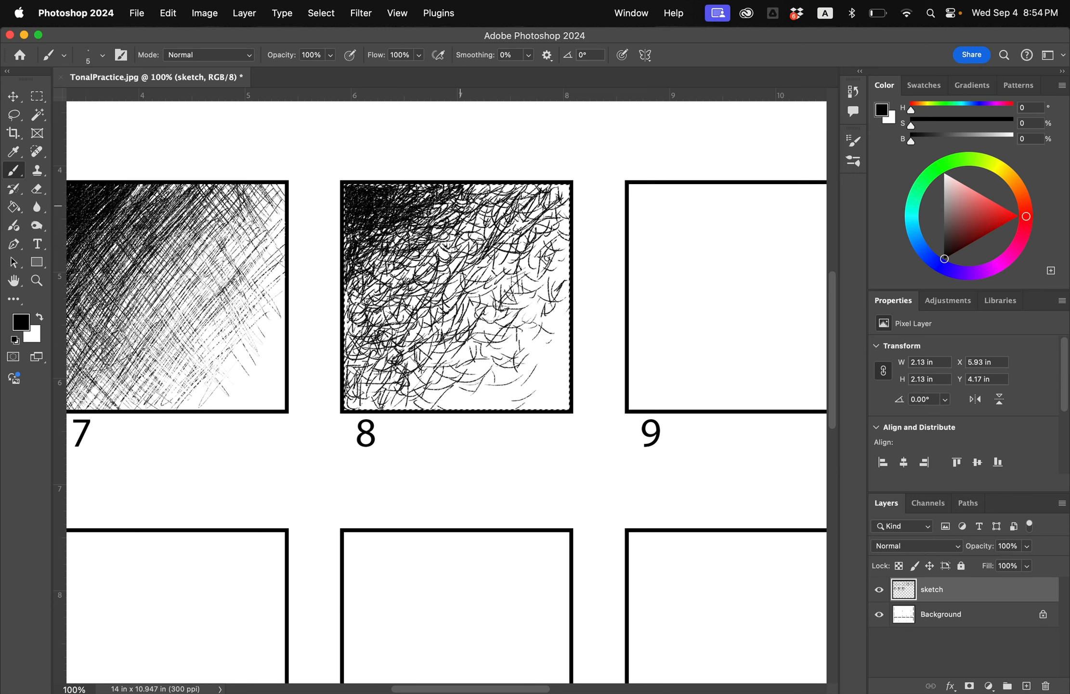
drag(441, 185, 413, 229)
drag(382, 184, 343, 224)
drag(420, 246, 360, 294)
drag(495, 196, 445, 248)
Step: Finish the curved strokes across square 8's lower-right half and lighten its middle with a few white strokes
mouse_move(562, 276)
mouse_down()
mouse_move(476, 306)
mouse_move(398, 386)
mouse_up()
key(x)
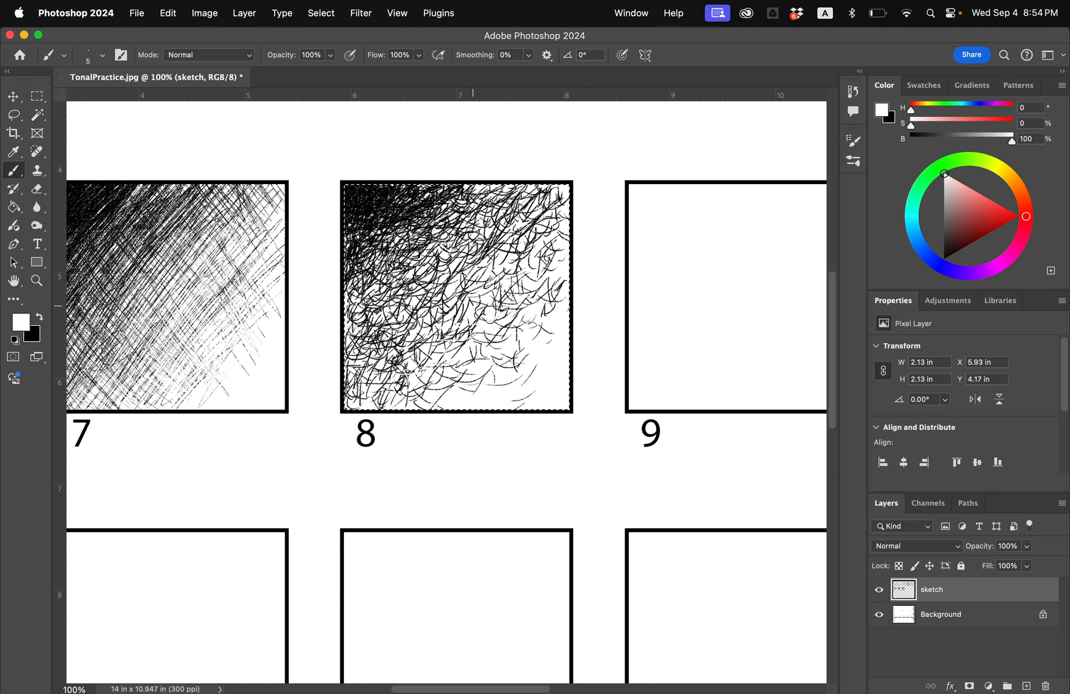
drag(530, 224, 469, 272)
drag(501, 283, 492, 295)
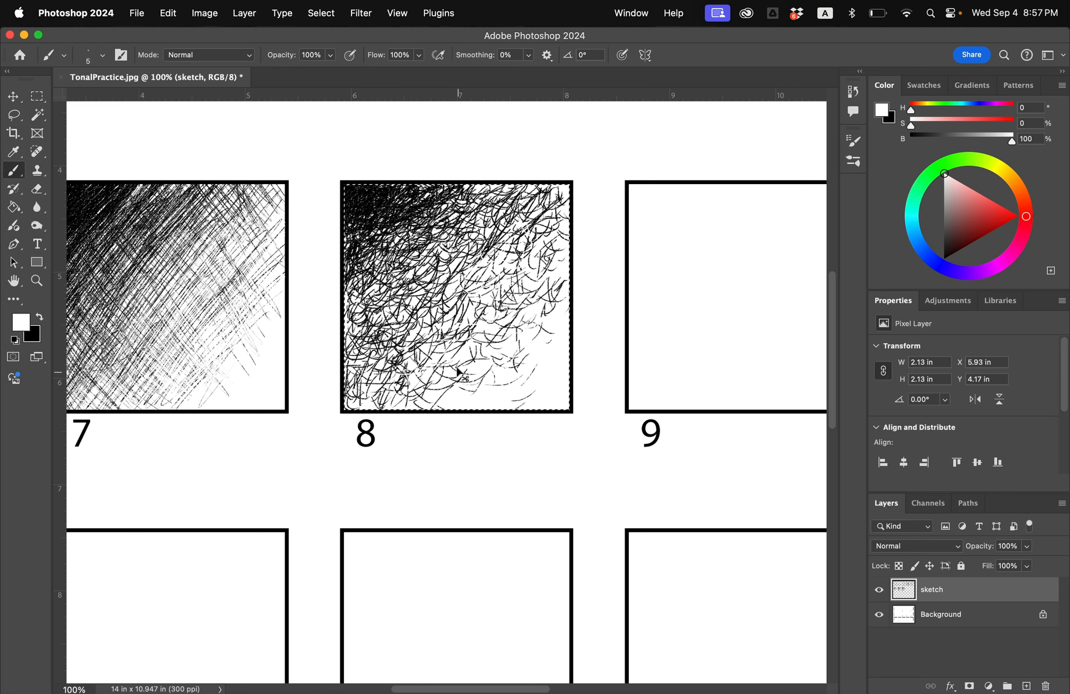
Step: Clear the selection around square 8 and select the inside of square 9 with the Magic Wand
key(super+d)
mouse_move(548, 298)
mouse_down()
mouse_move(397, 312)
mouse_move(220, 276)
mouse_move(239, 275)
mouse_up()
key(w)
click(360, 258)
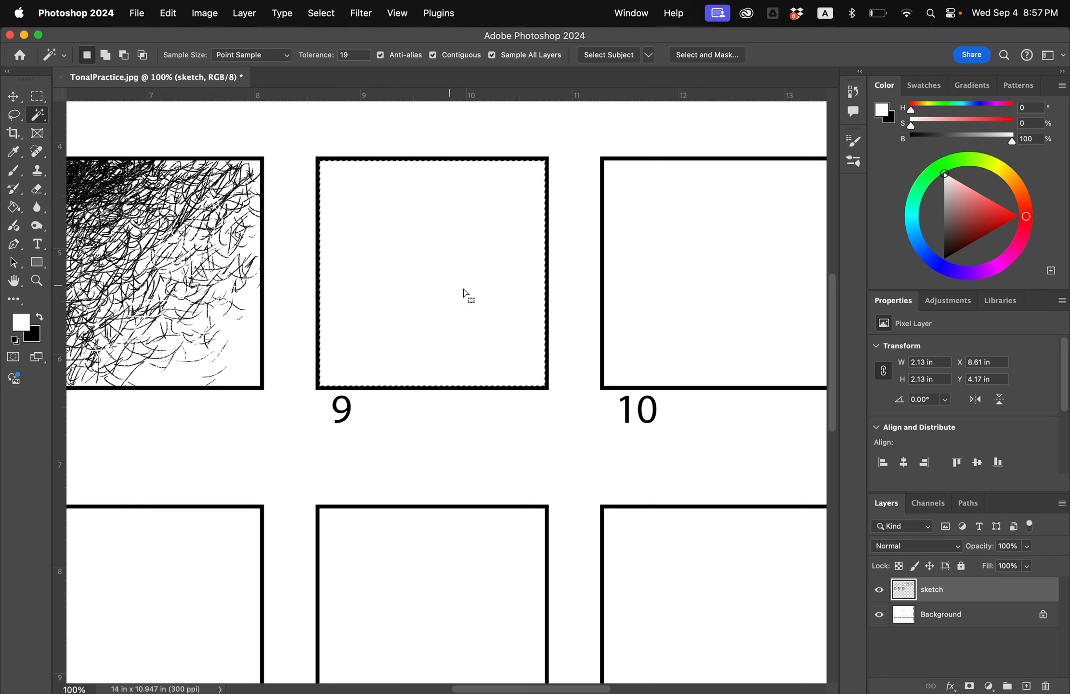
Step: Scribble loose black loops across square 9, dense in its upper-left corner and sparser toward the lower right
key(b)
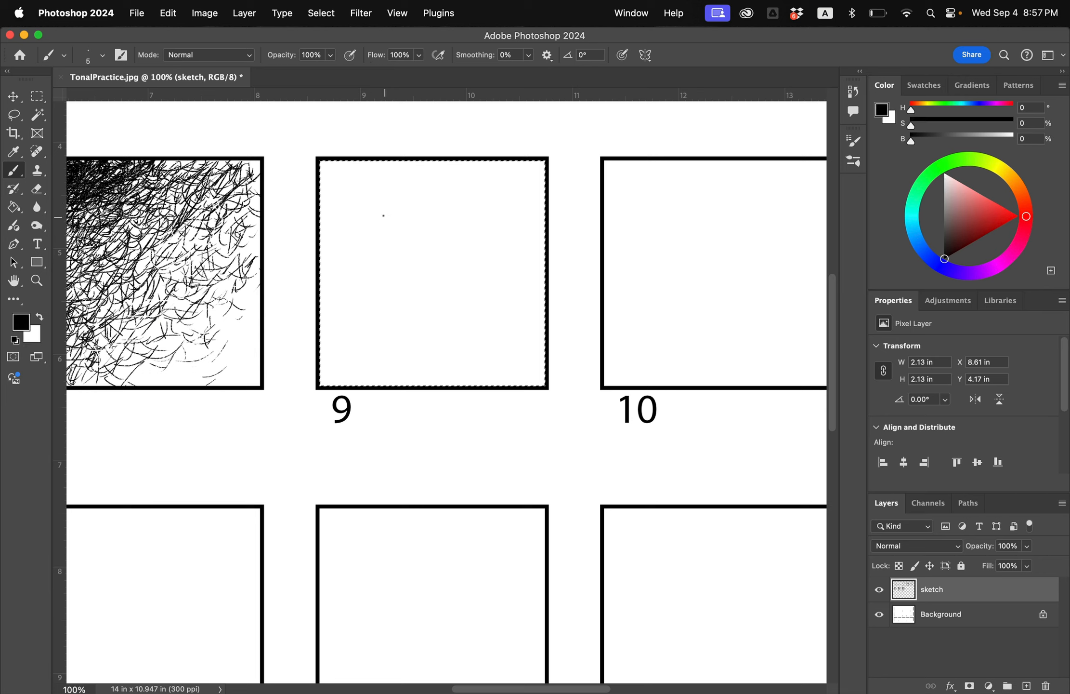
mouse_move(393, 201)
mouse_down()
mouse_move(381, 183)
mouse_move(346, 216)
mouse_move(356, 255)
mouse_move(345, 236)
mouse_move(356, 194)
mouse_move(323, 203)
mouse_move(332, 176)
mouse_up()
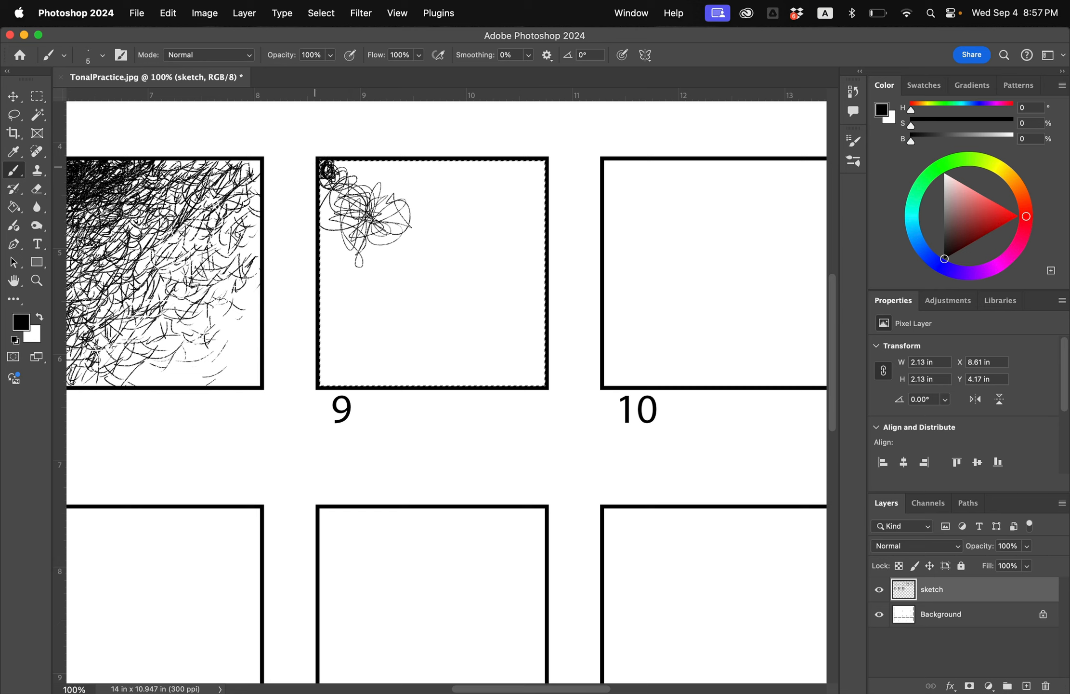
mouse_move(391, 217)
mouse_down()
mouse_move(426, 229)
mouse_move(441, 186)
mouse_move(403, 176)
mouse_move(372, 278)
mouse_move(332, 271)
mouse_move(425, 302)
mouse_move(429, 286)
mouse_move(490, 340)
mouse_up()
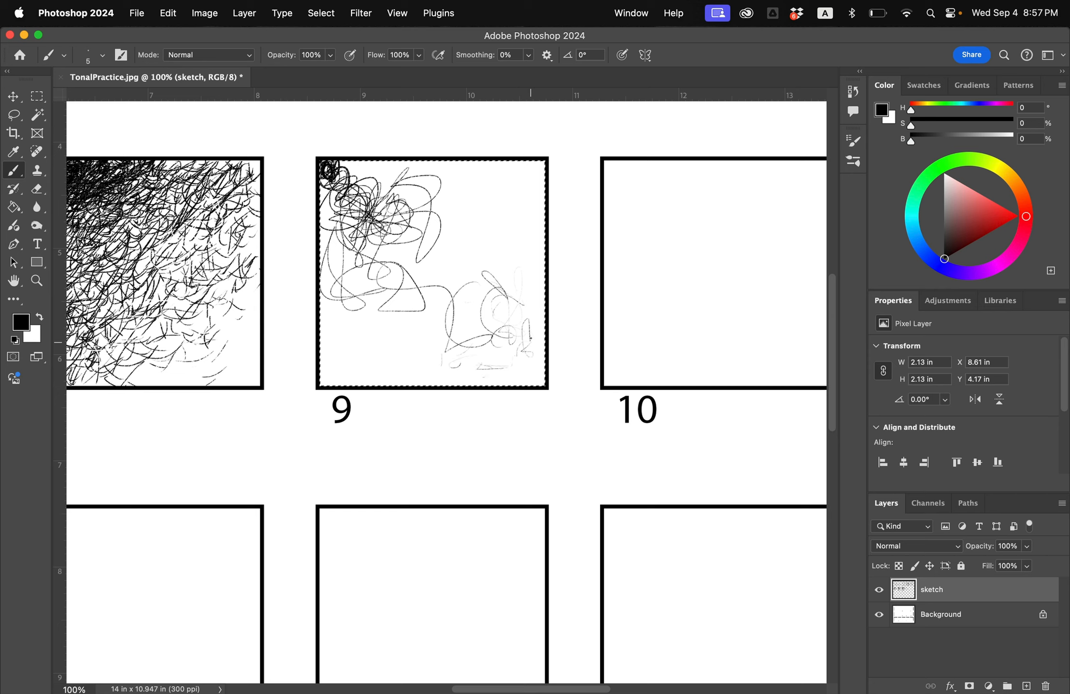
drag(439, 251, 394, 302)
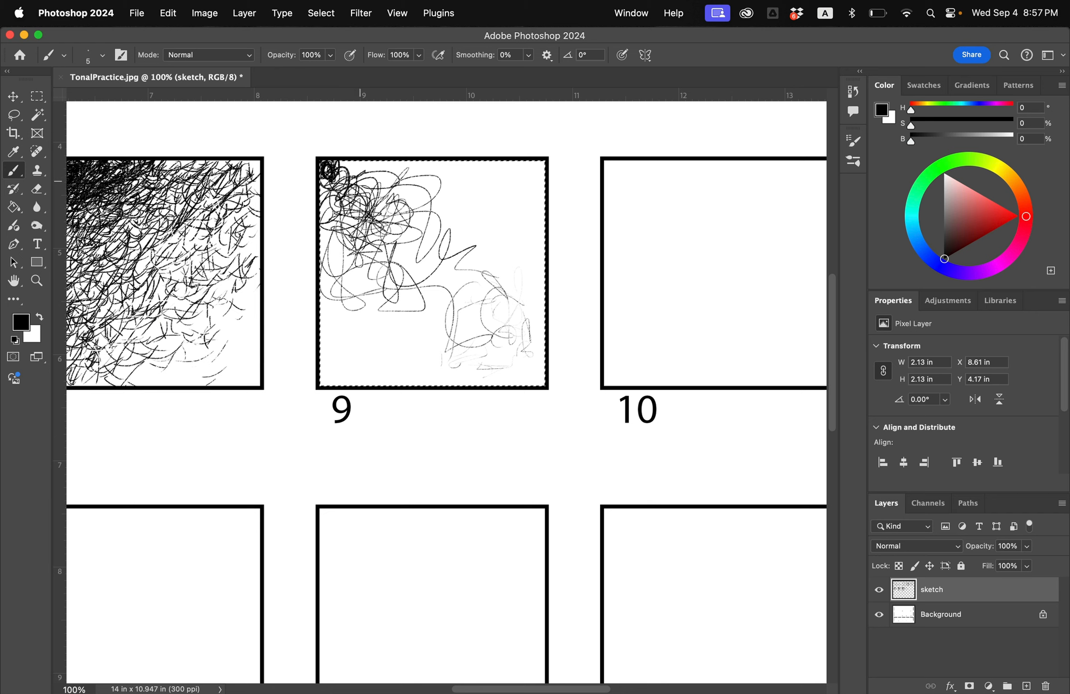
mouse_move(361, 180)
mouse_down()
mouse_move(386, 191)
mouse_move(380, 224)
mouse_move(318, 233)
mouse_move(481, 260)
mouse_move(328, 207)
mouse_move(337, 303)
mouse_move(358, 350)
mouse_move(410, 166)
mouse_move(433, 337)
mouse_move(477, 219)
mouse_move(505, 232)
mouse_move(346, 202)
mouse_move(366, 260)
mouse_move(434, 203)
mouse_move(505, 299)
mouse_up()
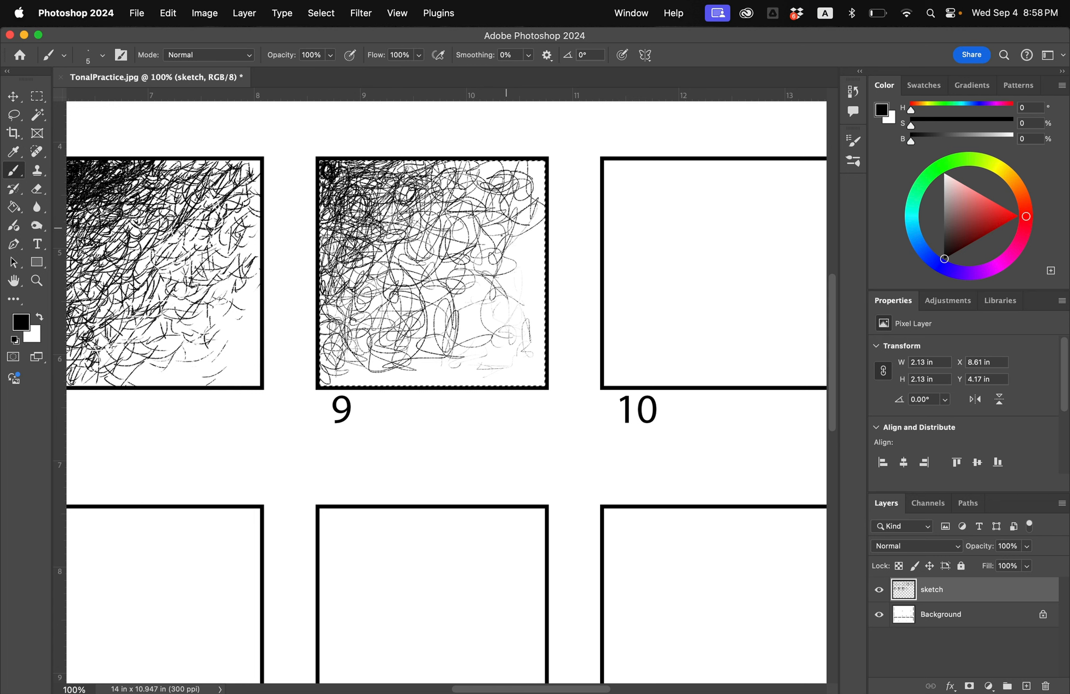
Step: Darken square 9's upper-left half with layered scribbled loops and break up its middle and lower part with white scribbles
mouse_move(506, 228)
mouse_down()
mouse_move(367, 337)
mouse_move(332, 178)
mouse_move(373, 183)
mouse_move(390, 262)
mouse_move(434, 250)
mouse_move(511, 317)
mouse_move(337, 270)
mouse_move(407, 183)
mouse_move(337, 164)
mouse_move(333, 207)
mouse_move(378, 196)
mouse_move(346, 250)
mouse_move(452, 214)
mouse_move(506, 178)
mouse_move(412, 229)
mouse_move(482, 366)
mouse_move(414, 216)
mouse_move(337, 288)
mouse_move(496, 198)
mouse_move(529, 193)
mouse_up()
key(x)
mouse_move(434, 294)
mouse_down()
mouse_move(462, 250)
mouse_move(385, 313)
mouse_move(501, 332)
mouse_move(421, 329)
mouse_move(473, 374)
mouse_up()
key(x)
key(x)
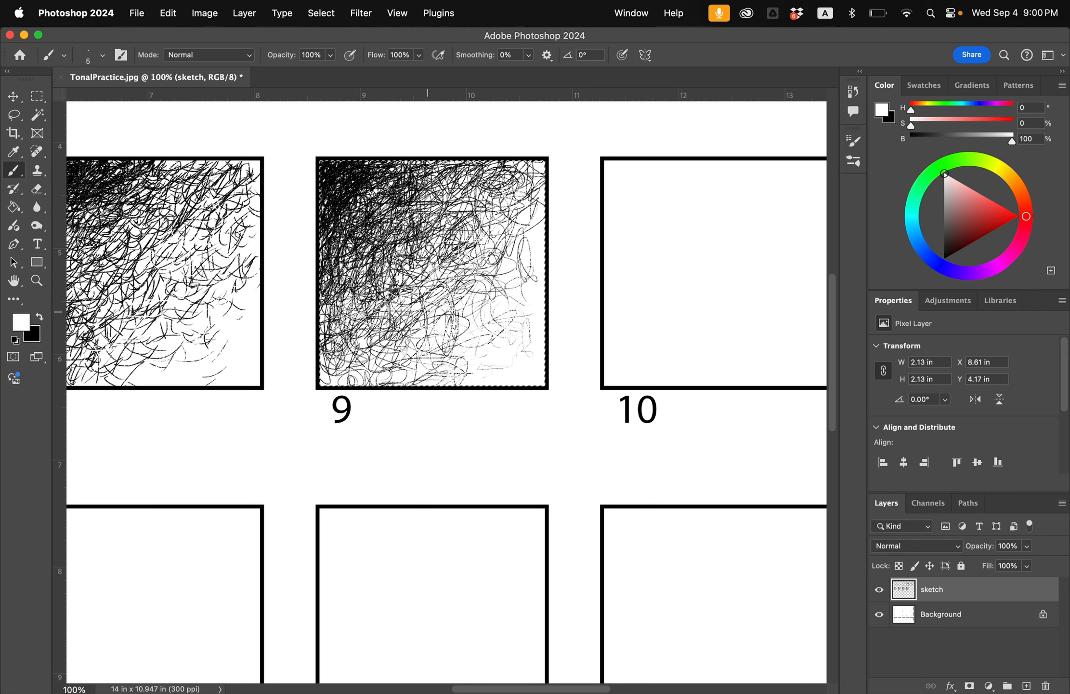
Step: Select the inside of square 10 with the Magic Wand and make a few short black marks near its upper-left corner
drag(591, 163, 343, 171)
key(w)
click(417, 241)
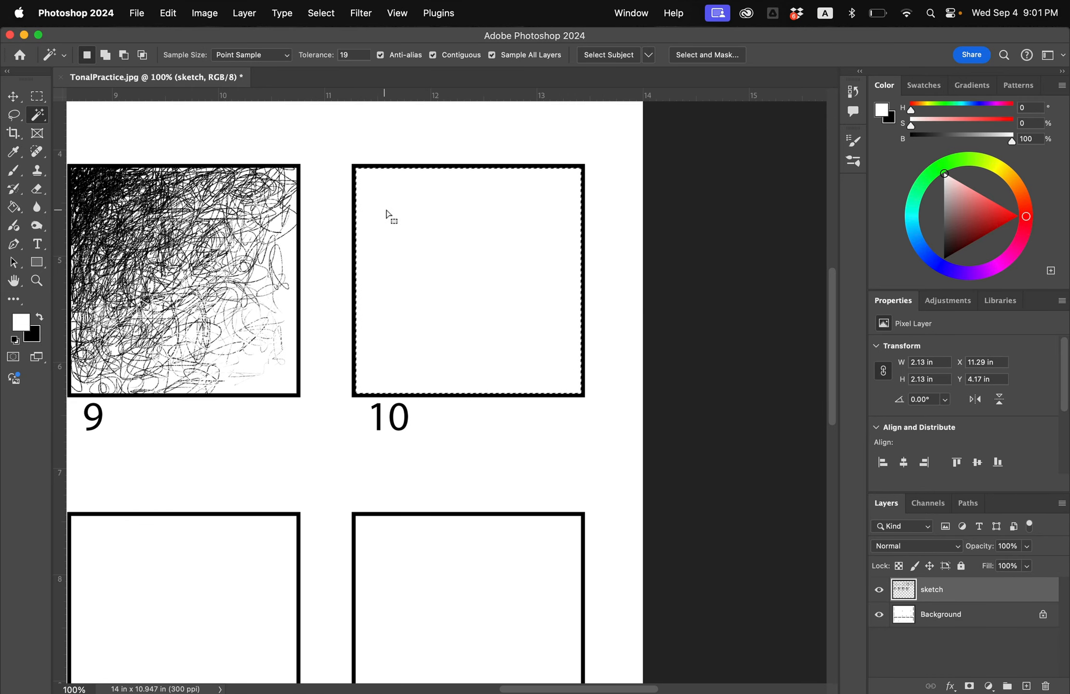
key(b)
key(x)
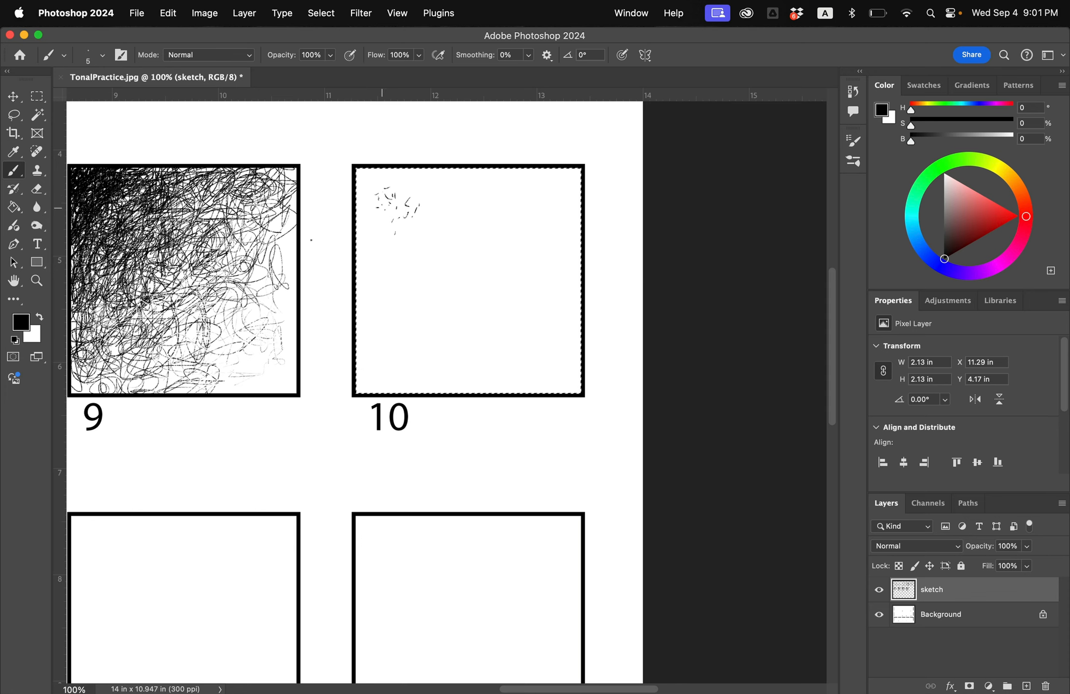
Step: Choose the Flat Point Scatter No Spacing brush from the Dry Media Brushes at 5 px
click(103, 57)
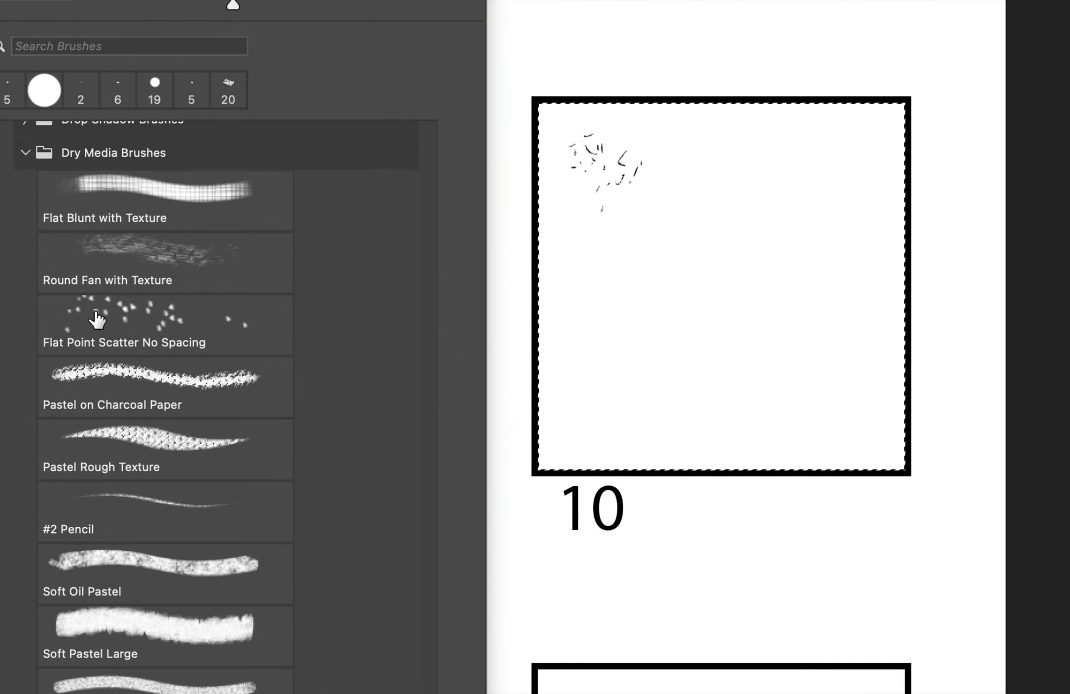
click(107, 320)
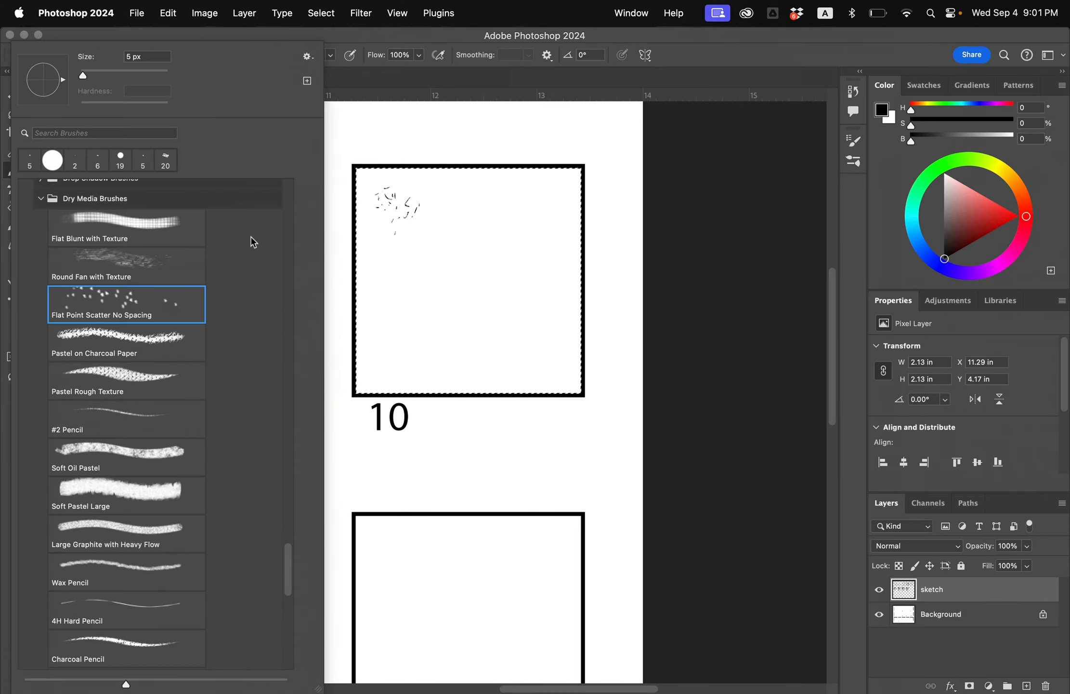
click(827, 14)
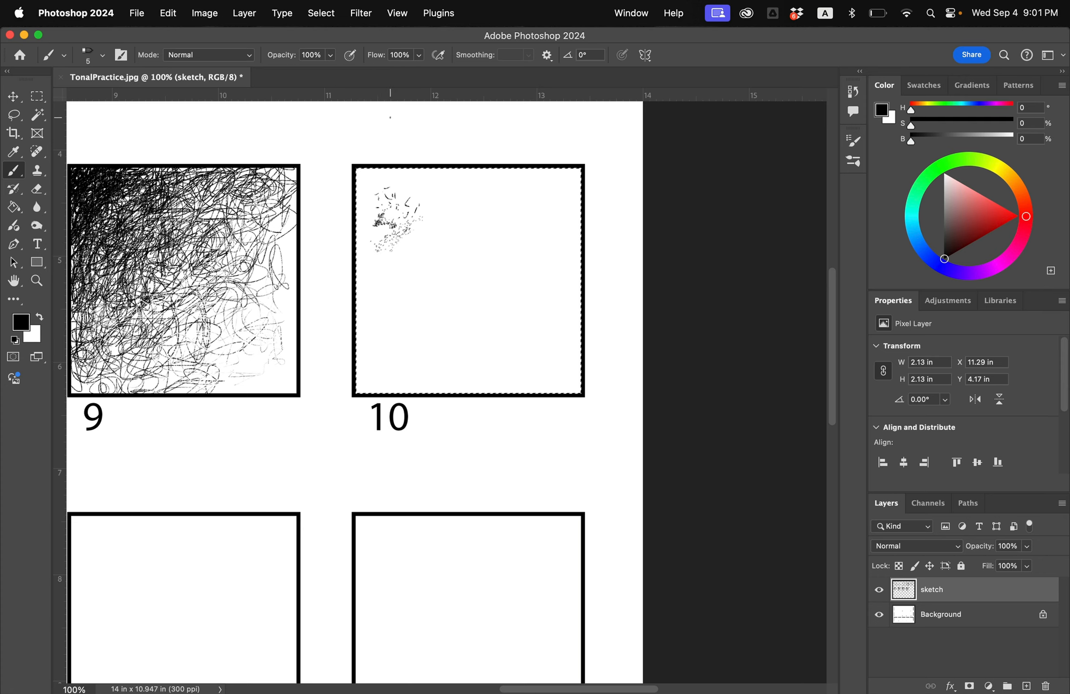
Step: Stipple square 10 with black dots, nearly solid in the upper-left corner and fading toward the lower-right corner
key(super+equal)
drag(387, 218, 377, 446)
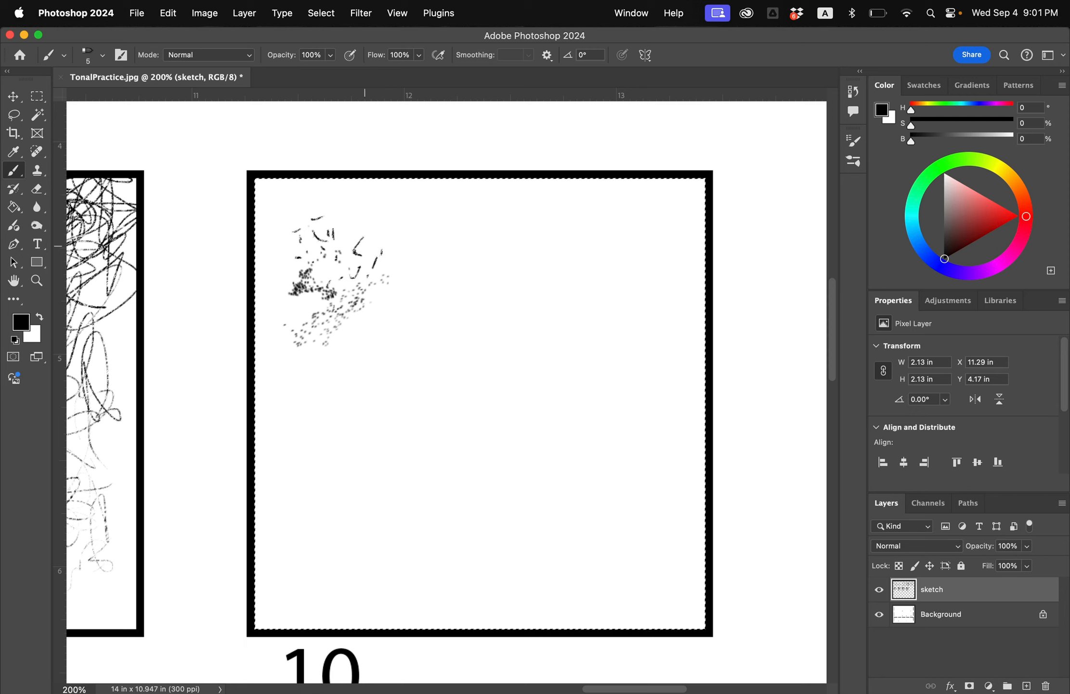
mouse_move(291, 239)
mouse_down()
mouse_move(273, 274)
mouse_move(295, 308)
mouse_move(289, 327)
mouse_move(325, 313)
mouse_move(345, 279)
mouse_move(410, 265)
mouse_move(396, 231)
mouse_move(391, 293)
mouse_move(342, 211)
mouse_move(277, 212)
mouse_move(361, 195)
mouse_move(429, 229)
mouse_move(455, 263)
mouse_move(427, 318)
mouse_up()
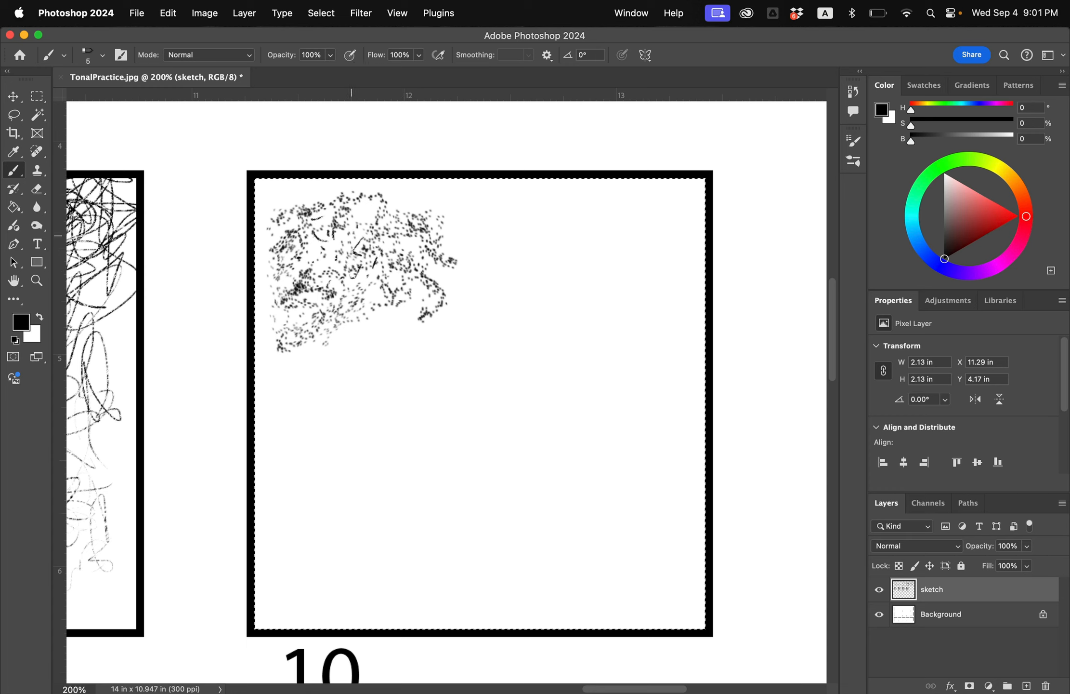
mouse_move(354, 250)
mouse_down()
mouse_move(386, 337)
mouse_move(306, 393)
mouse_move(279, 386)
mouse_move(260, 313)
mouse_move(318, 232)
mouse_move(296, 323)
mouse_move(342, 398)
mouse_move(323, 385)
mouse_move(400, 332)
mouse_move(262, 188)
mouse_move(332, 241)
mouse_move(265, 326)
mouse_move(272, 203)
mouse_move(282, 410)
mouse_move(289, 211)
mouse_move(268, 358)
mouse_move(313, 236)
mouse_move(337, 299)
mouse_move(328, 433)
mouse_move(433, 215)
mouse_move(299, 337)
mouse_move(338, 202)
mouse_move(549, 282)
mouse_move(294, 590)
mouse_move(626, 448)
mouse_move(675, 200)
mouse_move(679, 230)
mouse_move(492, 483)
mouse_move(509, 283)
mouse_move(366, 304)
mouse_move(292, 188)
mouse_move(285, 593)
mouse_move(274, 545)
mouse_move(337, 347)
mouse_move(250, 184)
mouse_move(419, 400)
mouse_move(554, 250)
mouse_move(588, 280)
mouse_up()
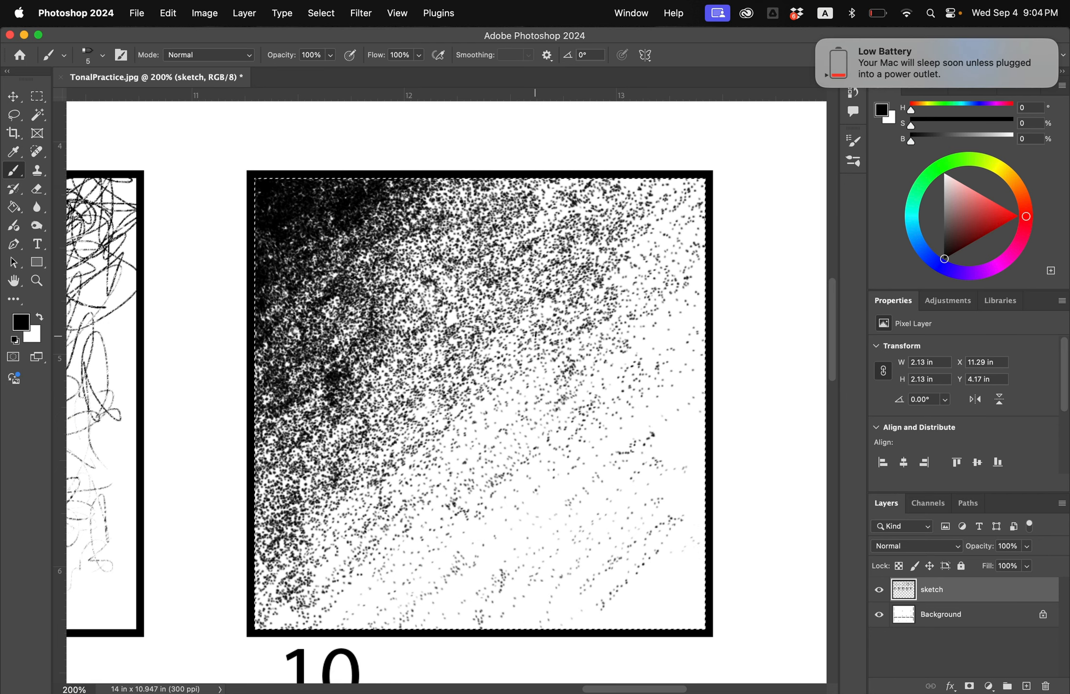
mouse_move(536, 336)
mouse_down()
mouse_move(689, 270)
mouse_move(452, 453)
mouse_move(298, 611)
mouse_move(383, 275)
mouse_move(279, 286)
mouse_move(405, 594)
mouse_up()
Step: Thin the stippling along square 10's right side, lower-left corner and lower-right area with white dots
key(x)
mouse_move(612, 566)
mouse_down()
mouse_move(583, 576)
mouse_move(448, 566)
mouse_up()
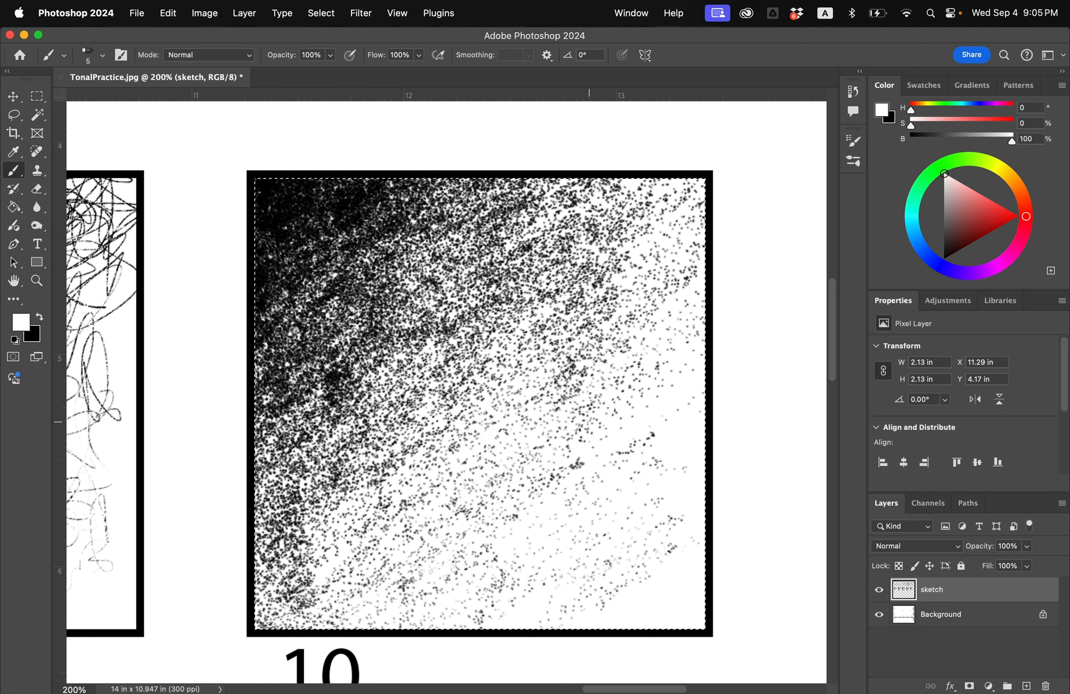
drag(610, 338, 565, 371)
drag(694, 264, 665, 287)
drag(323, 547, 270, 597)
drag(677, 544, 601, 608)
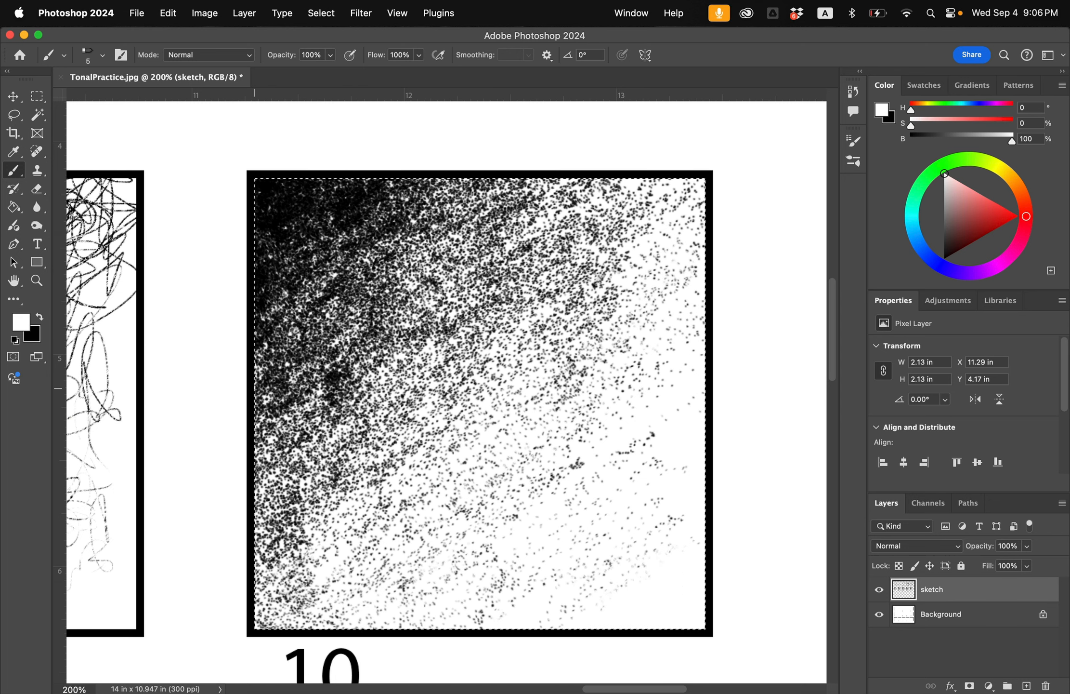
Step: Clear the selection around square 10 and select the inside of square 11 with the Magic Wand
key(super+0)
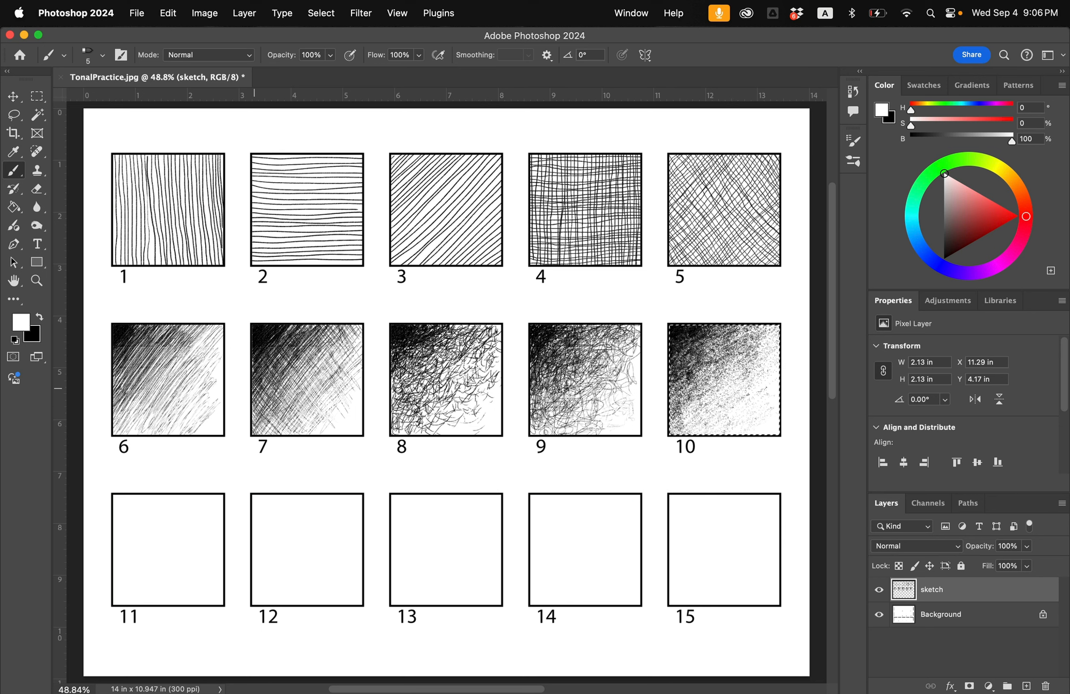
key(super+d)
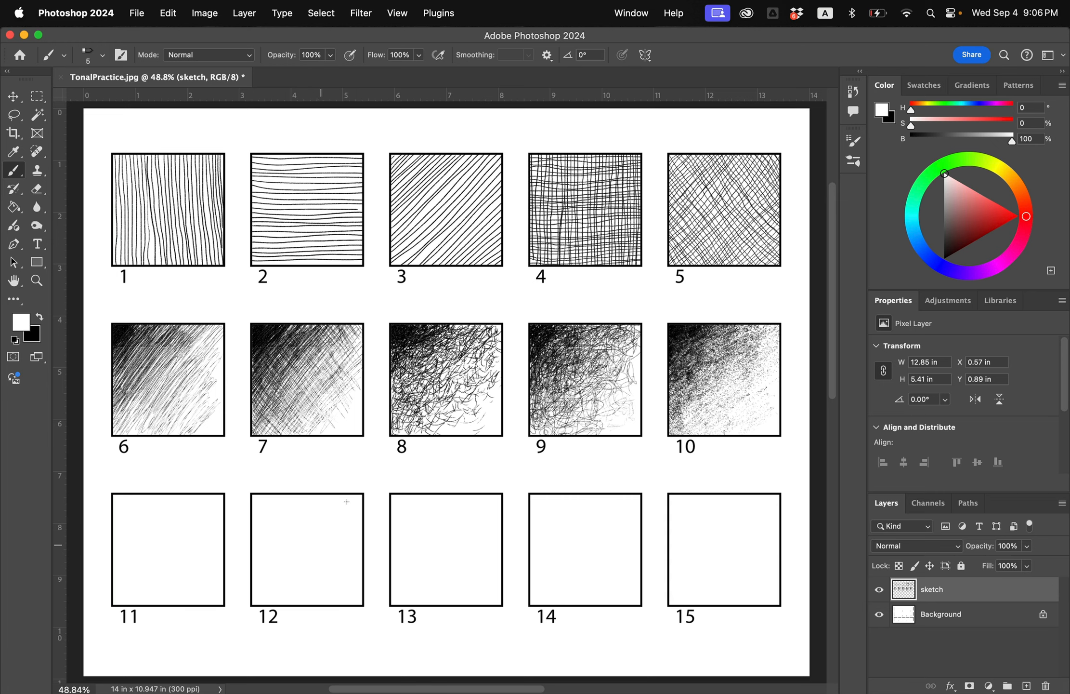
key(super+plus)
key(super+plus)
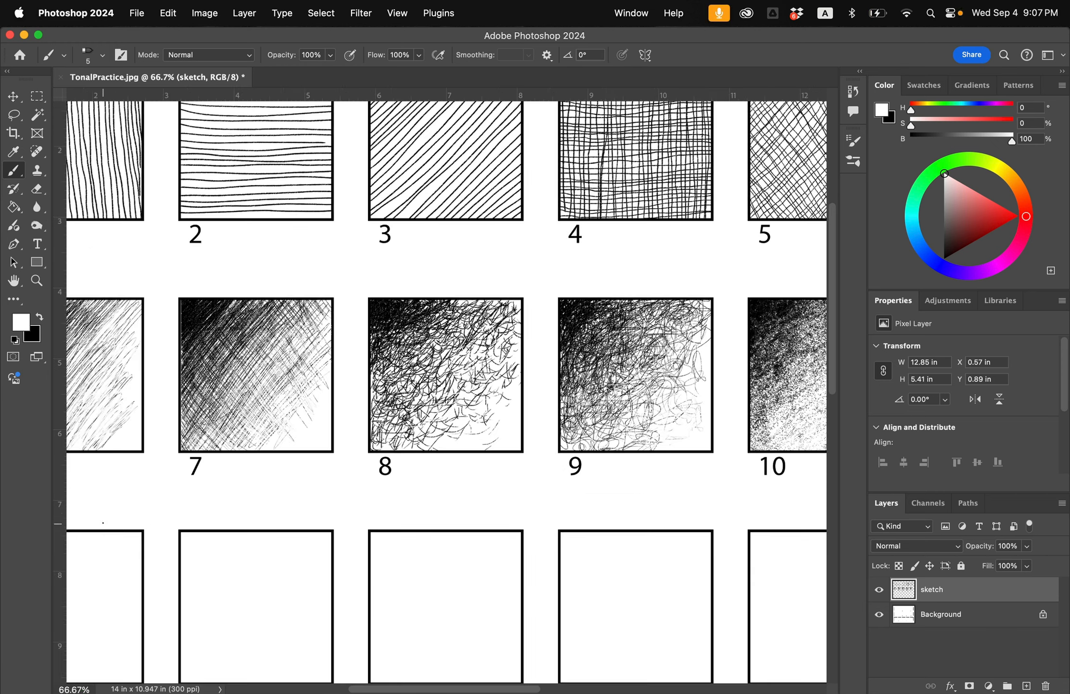
drag(163, 511, 534, 246)
key(super+plus)
key(super+plus)
key(super+plus)
key(super+minus)
key(w)
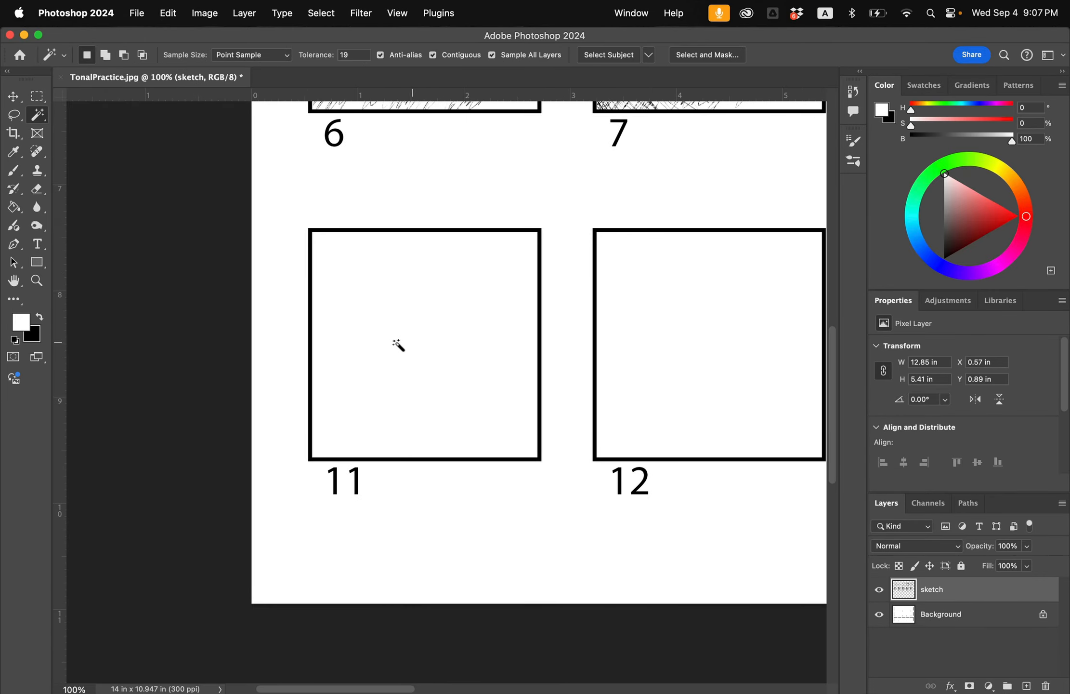
click(433, 352)
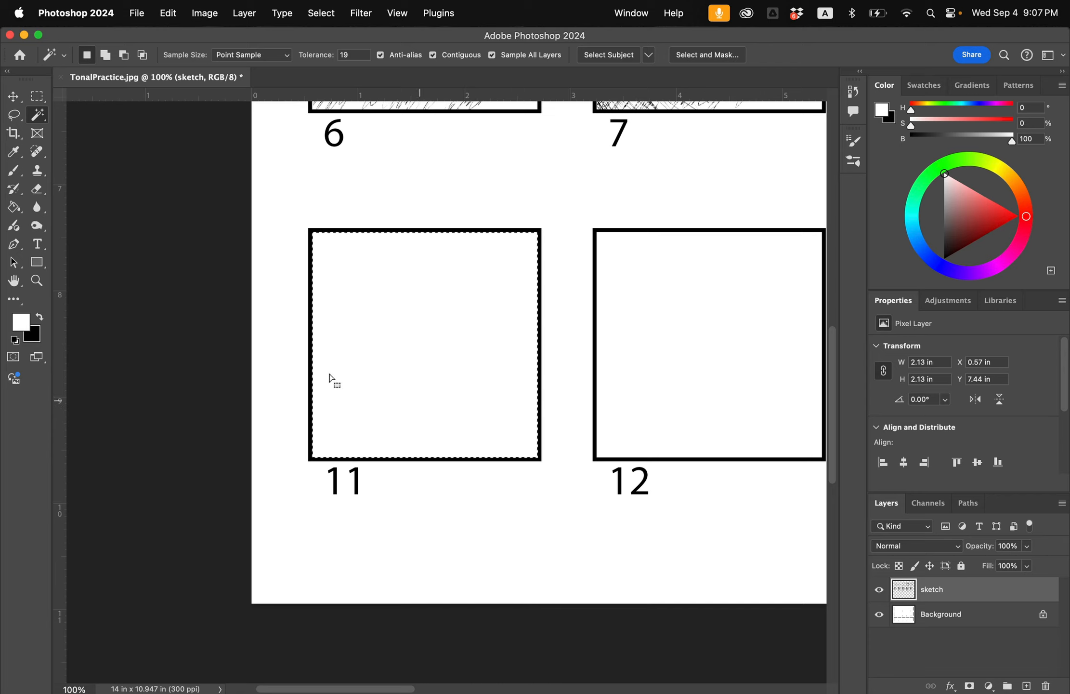
Step: Choose the Conté Pencil on Bumpy Surface brush from the Dry Media Brushes at 6 px
key(b)
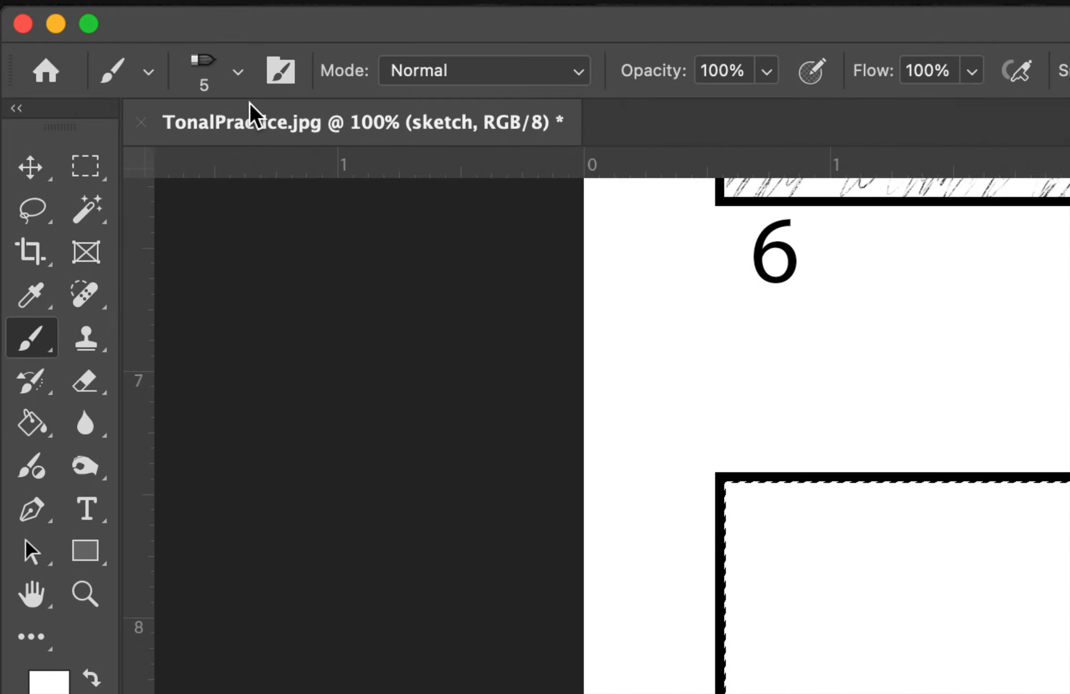
click(102, 58)
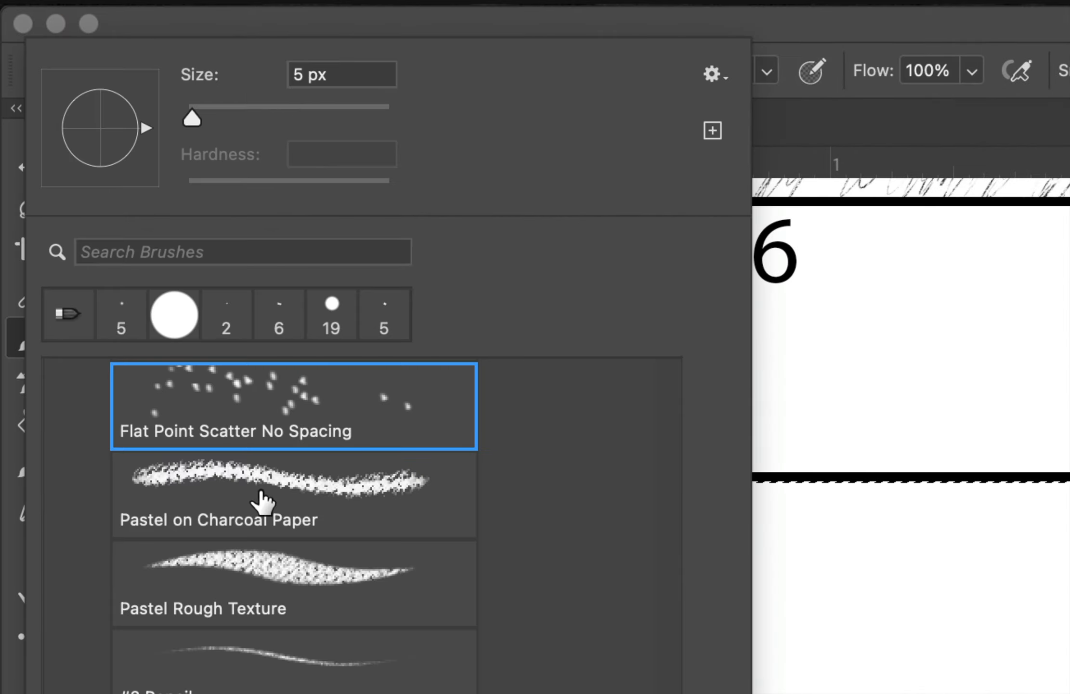
scroll(263, 530, down, 10)
scroll(261, 499, down, 4)
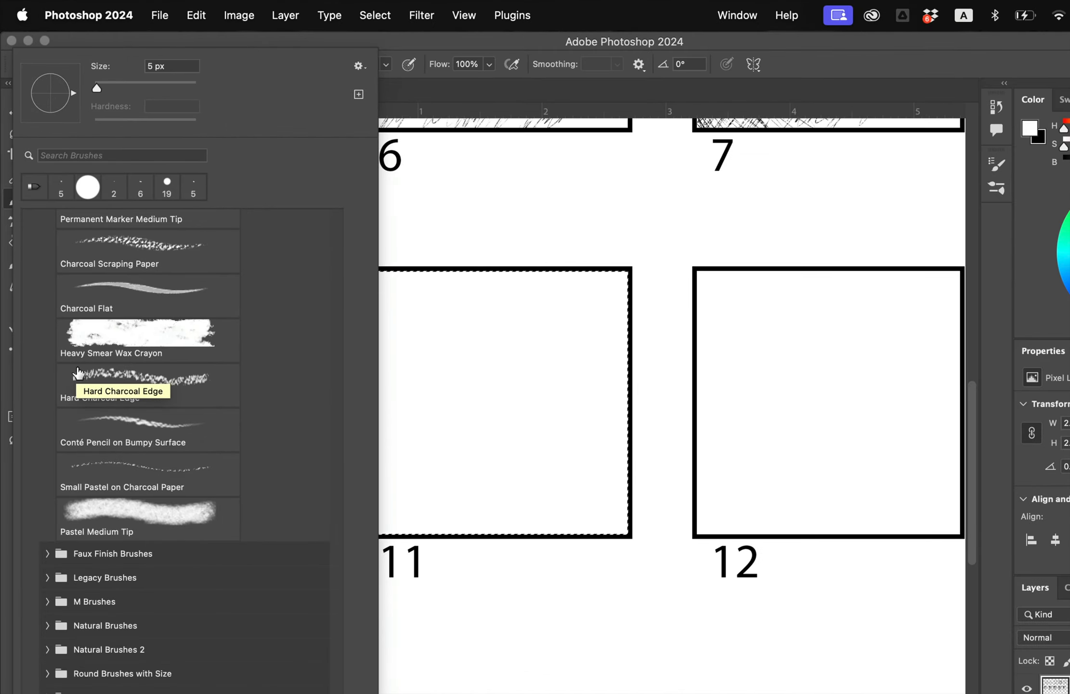
scroll(78, 372, up, 5)
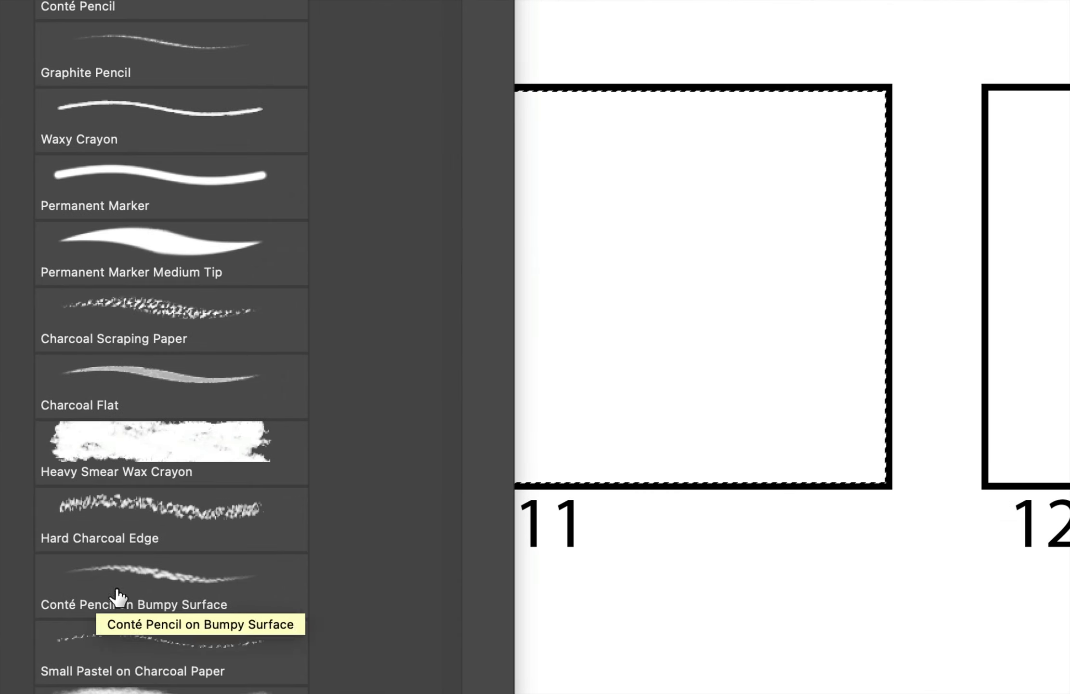
click(117, 597)
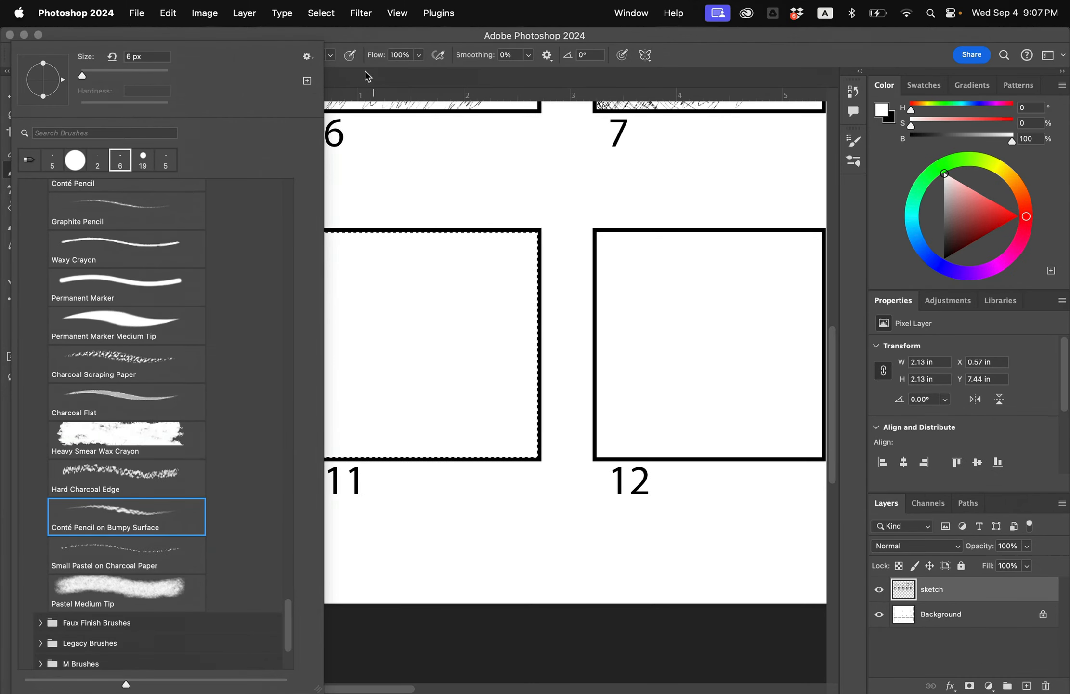
click(351, 88)
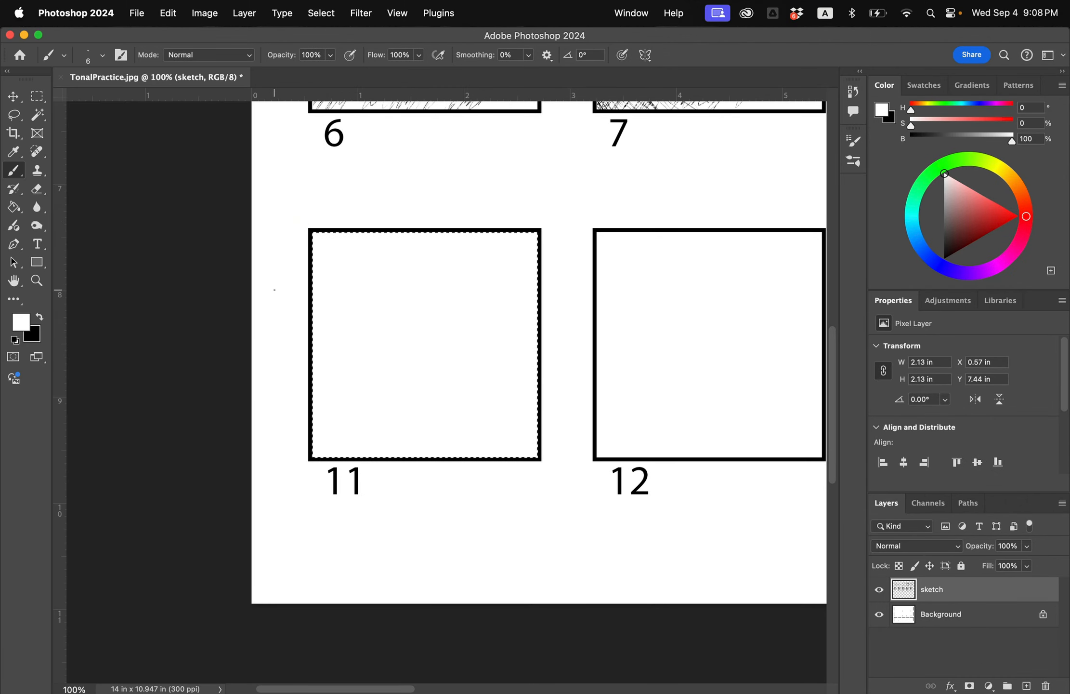
Step: Draw short, evenly spaced black vertical strokes in the upper-left corner of square 11
key(super+equal)
drag(272, 289, 366, 393)
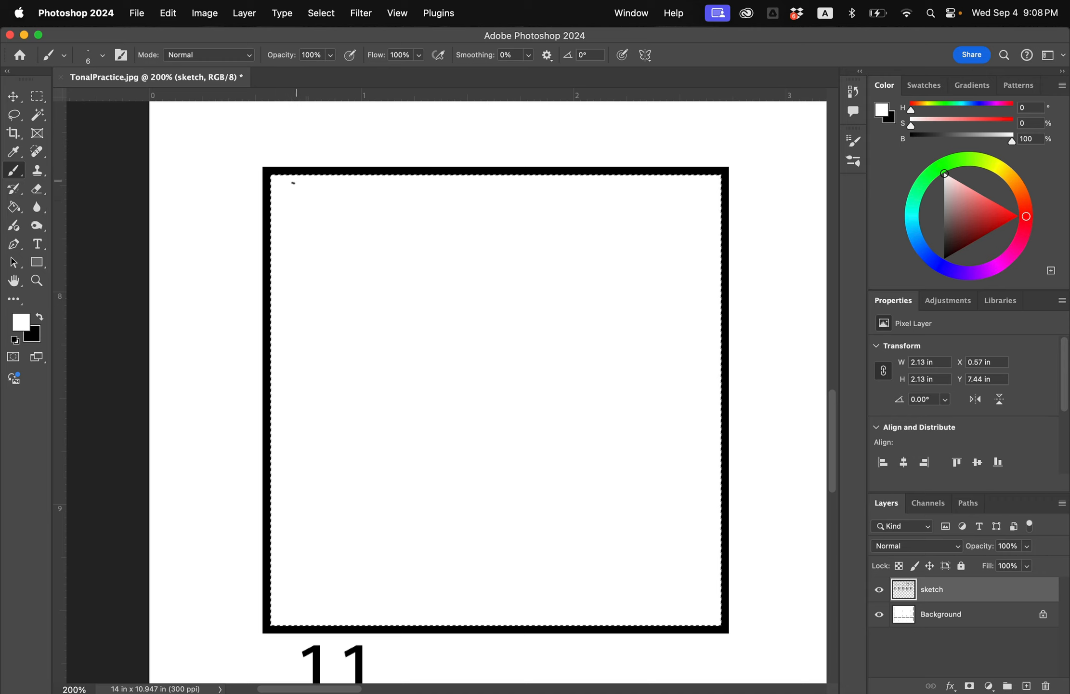
key(x)
drag(281, 172, 283, 191)
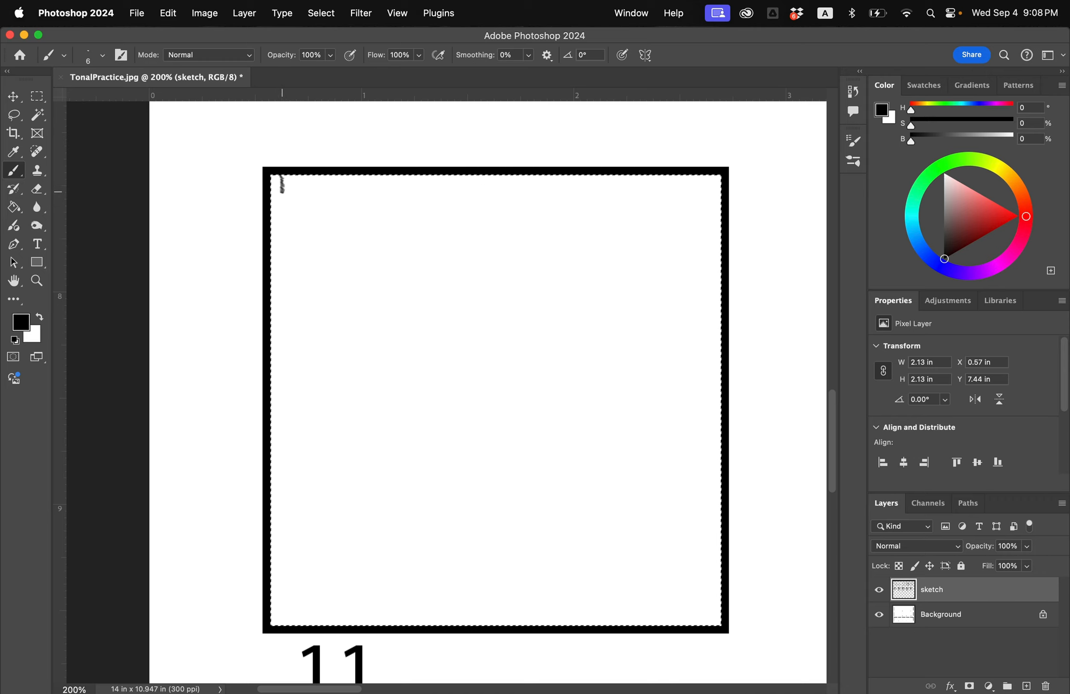
drag(294, 197, 295, 225)
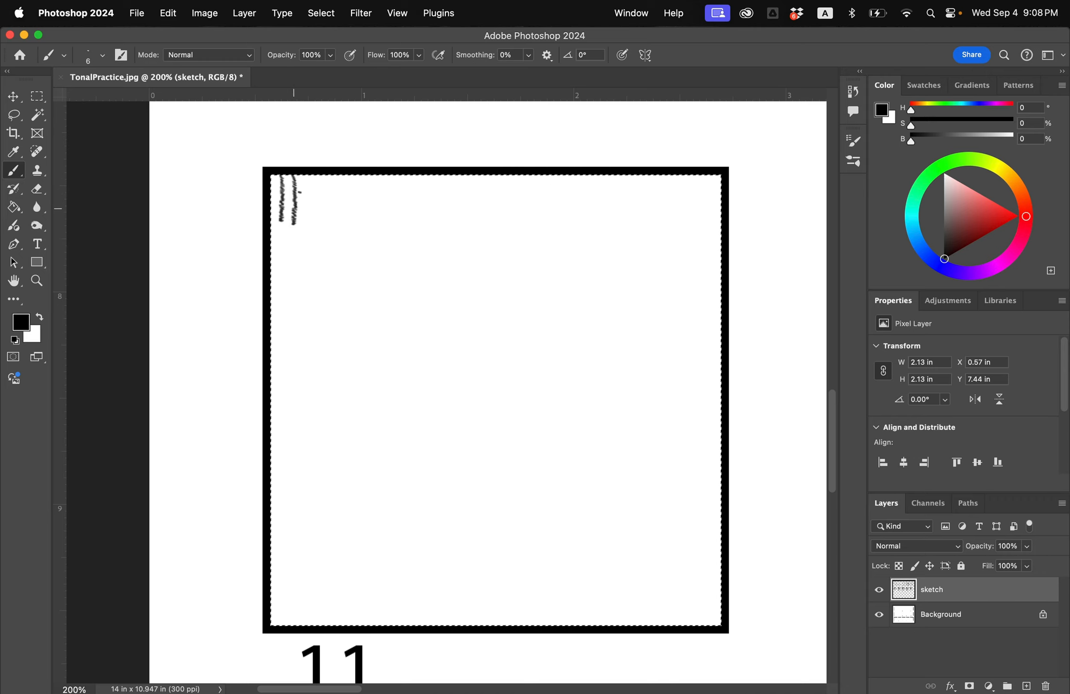
drag(308, 175, 308, 224)
Step: Continue the basket-weave pattern in square 11, alternating blocks of short vertical and horizontal strokes down the left edge and into the second column
mouse_move(313, 179)
mouse_down()
mouse_move(316, 223)
mouse_move(274, 239)
mouse_move(307, 242)
mouse_move(308, 265)
mouse_move(327, 267)
mouse_move(322, 324)
mouse_up()
drag(310, 276, 314, 318)
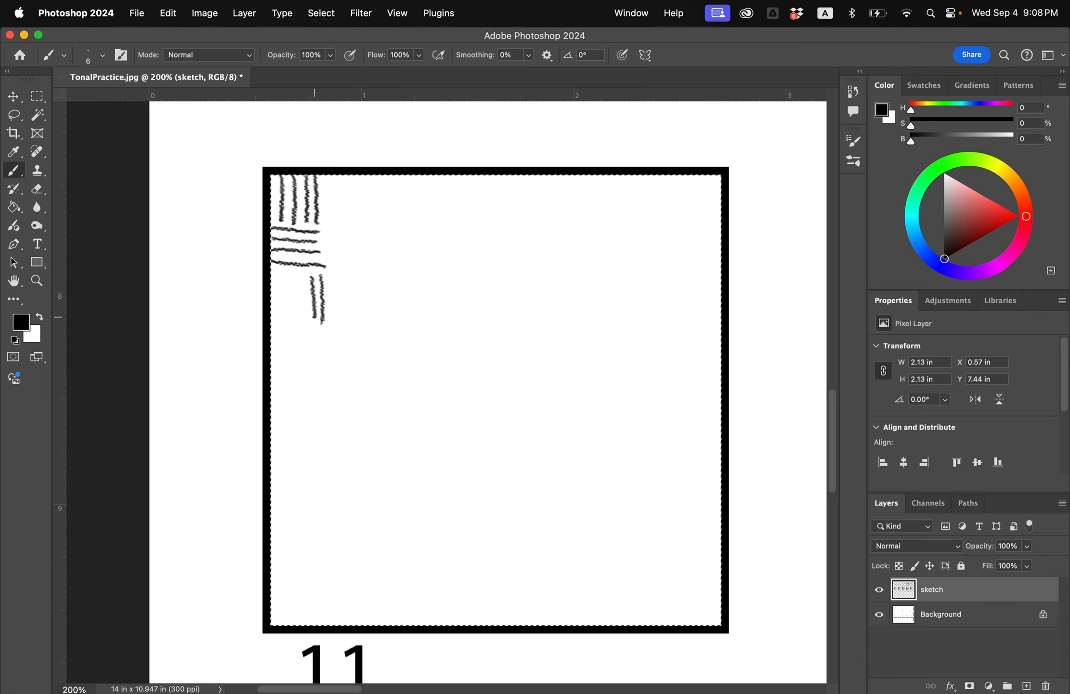
drag(302, 276, 305, 320)
drag(295, 278, 299, 320)
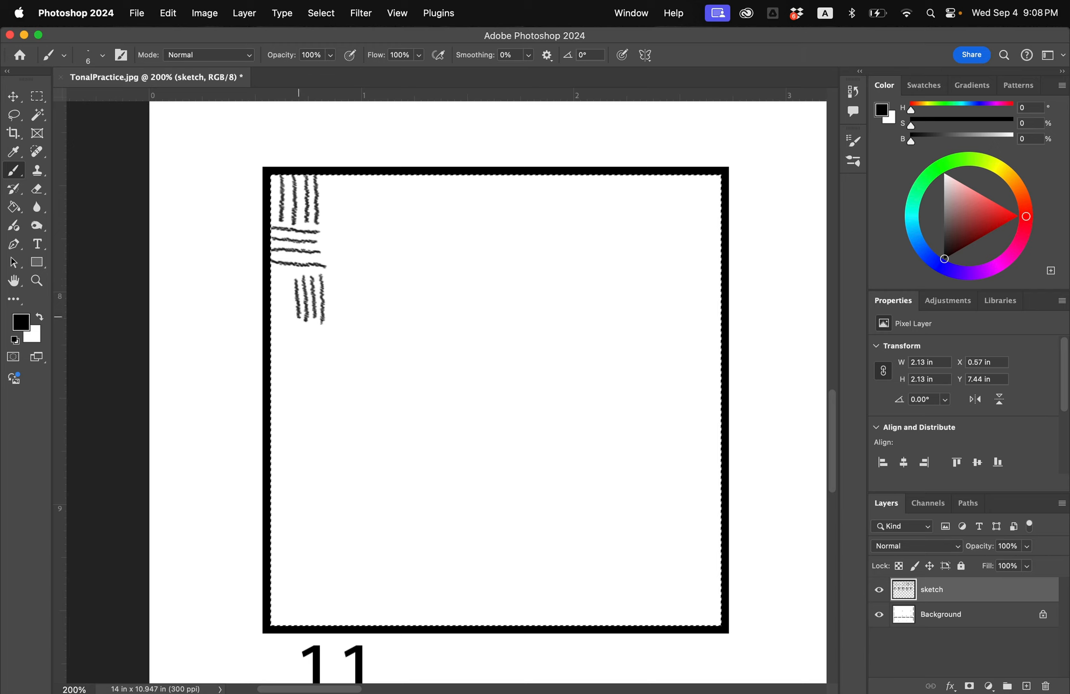
drag(284, 277, 286, 317)
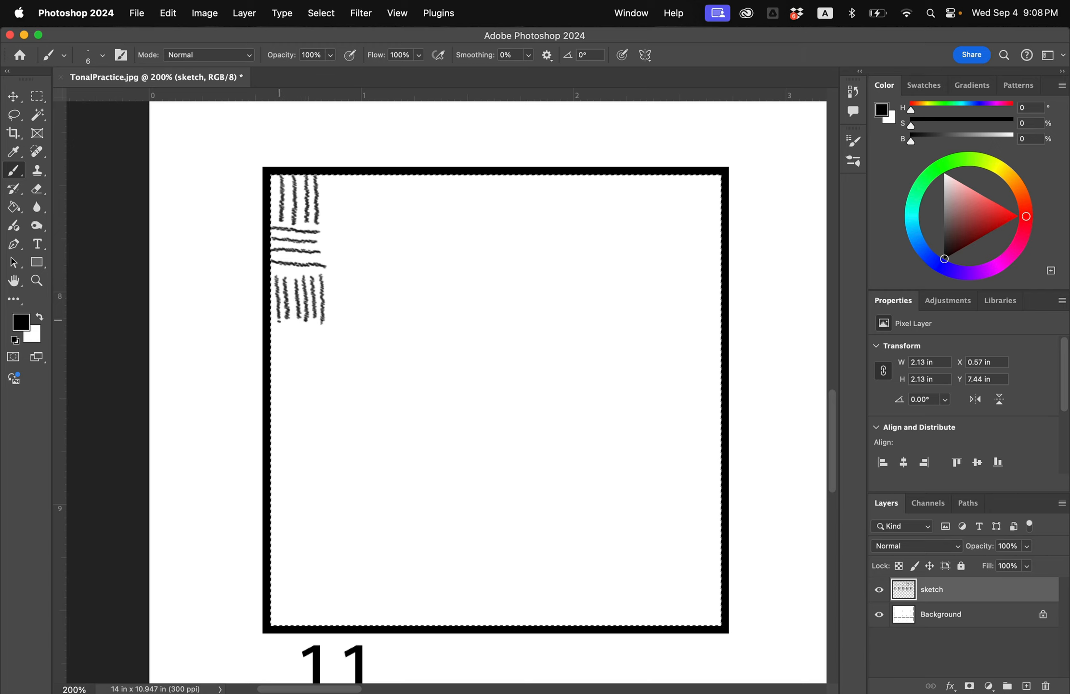
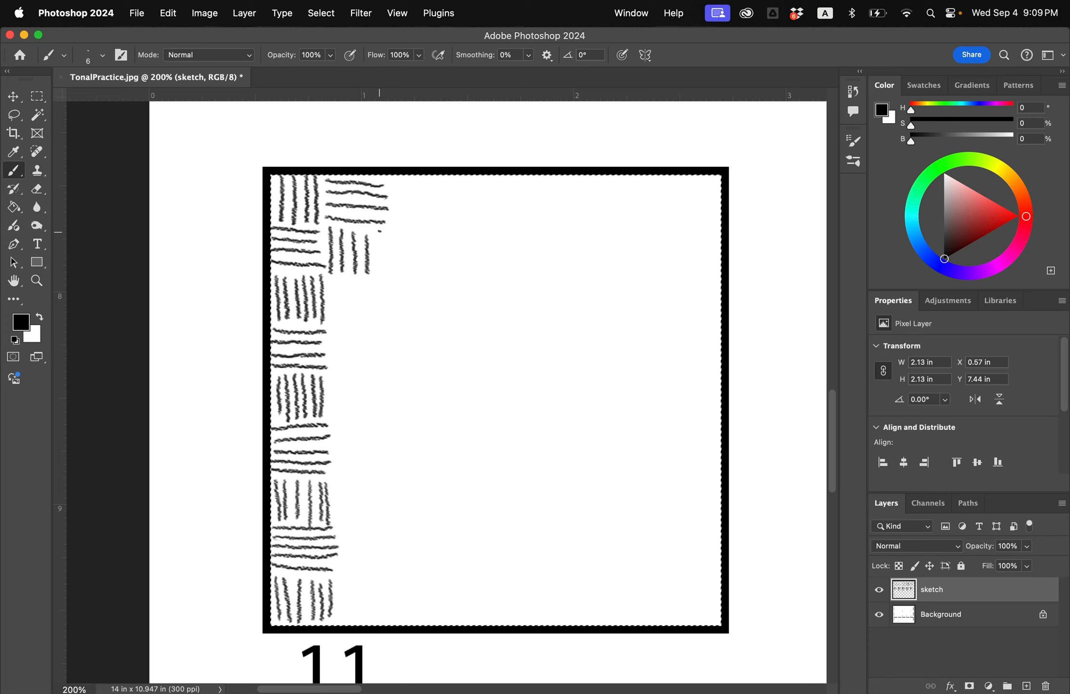
mouse_move(379, 230)
mouse_down()
mouse_move(382, 259)
mouse_move(358, 279)
mouse_move(385, 283)
mouse_move(365, 285)
mouse_move(381, 297)
mouse_move(371, 319)
mouse_up()
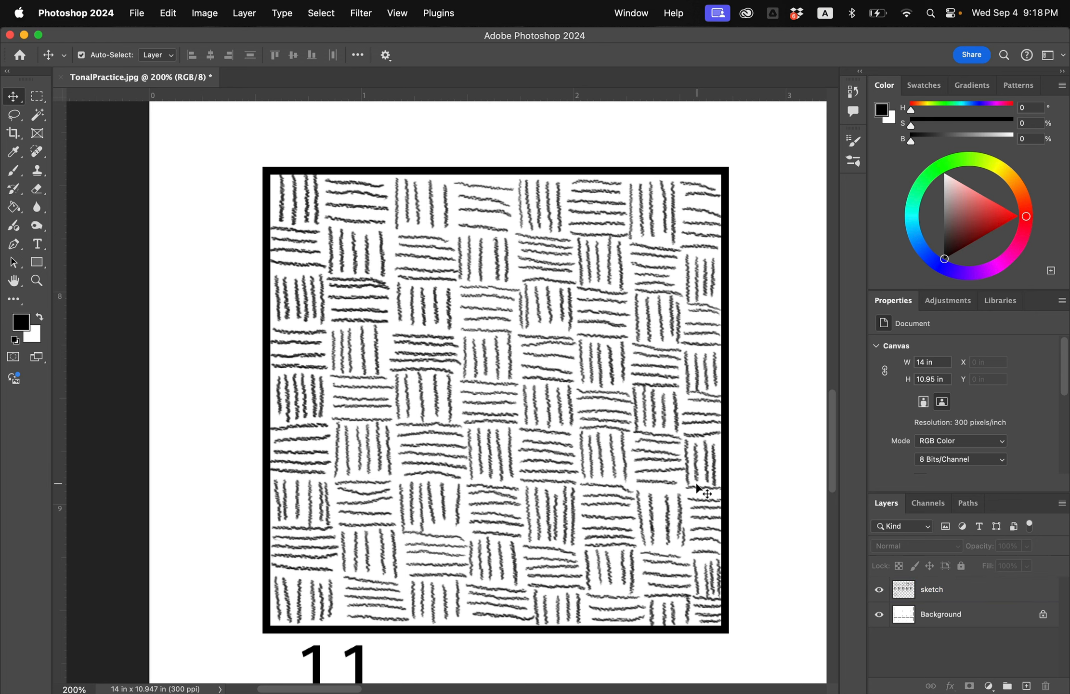
Step: Make the sketch layer active and select the inside of square 12 with the Magic Wand
key(super+minus)
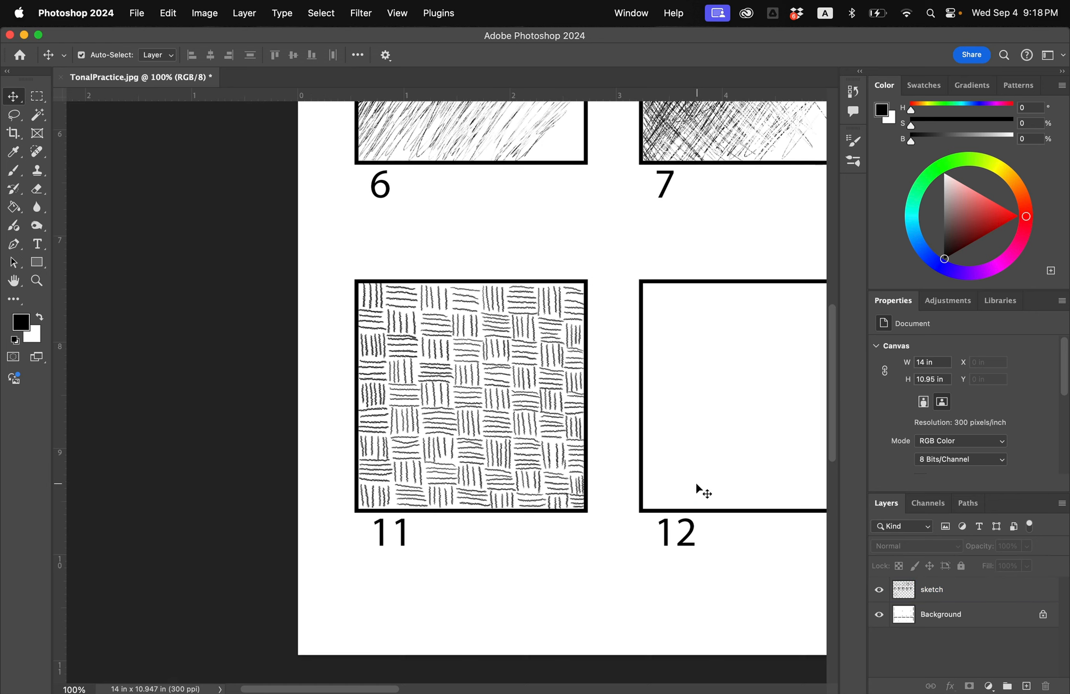
scroll(699, 482, right, 5)
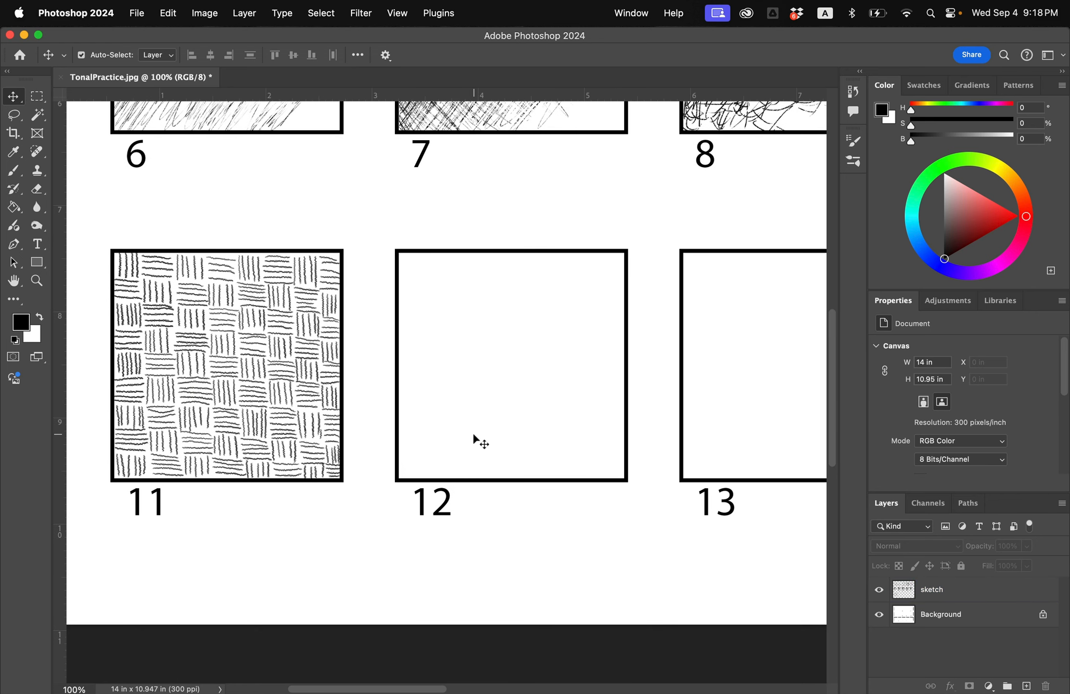
key(w)
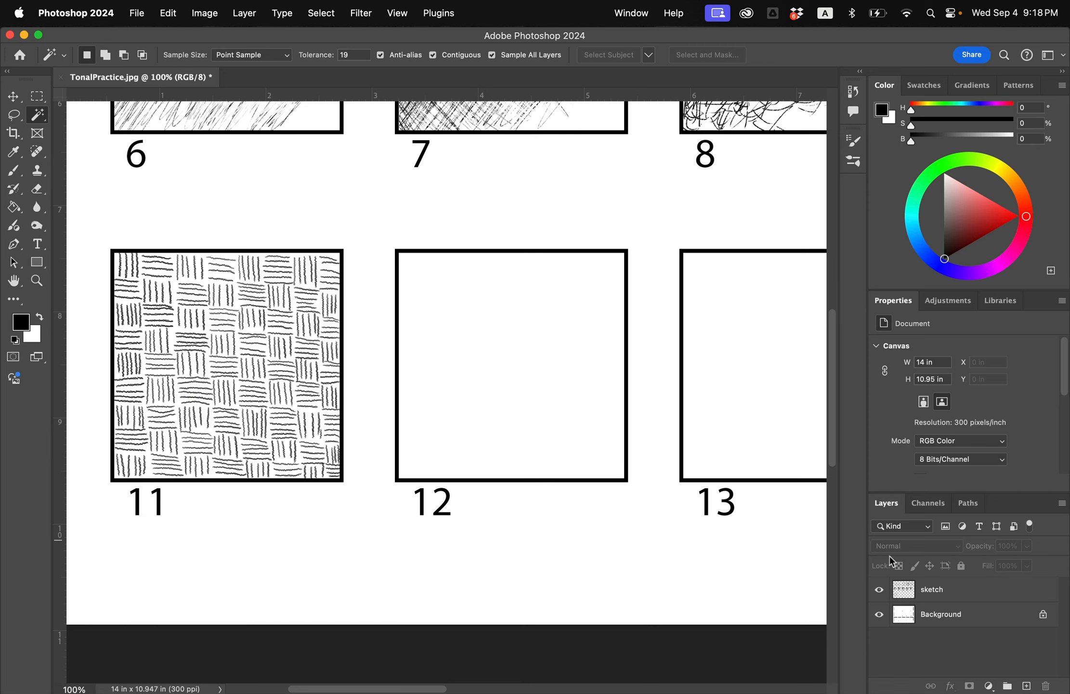
click(950, 588)
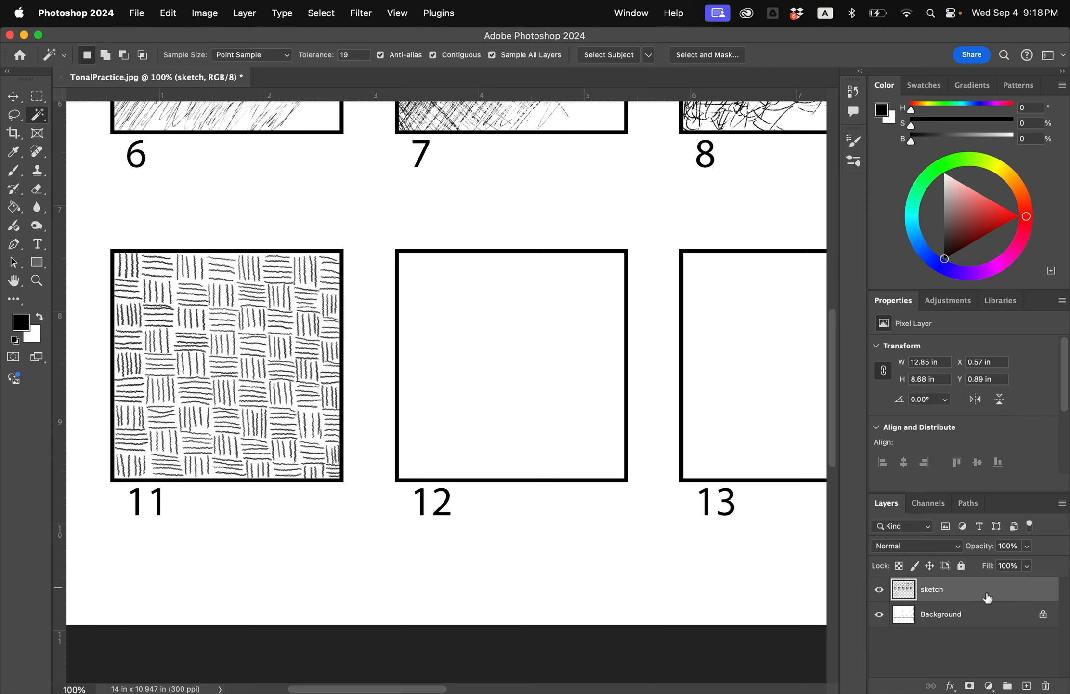
click(549, 384)
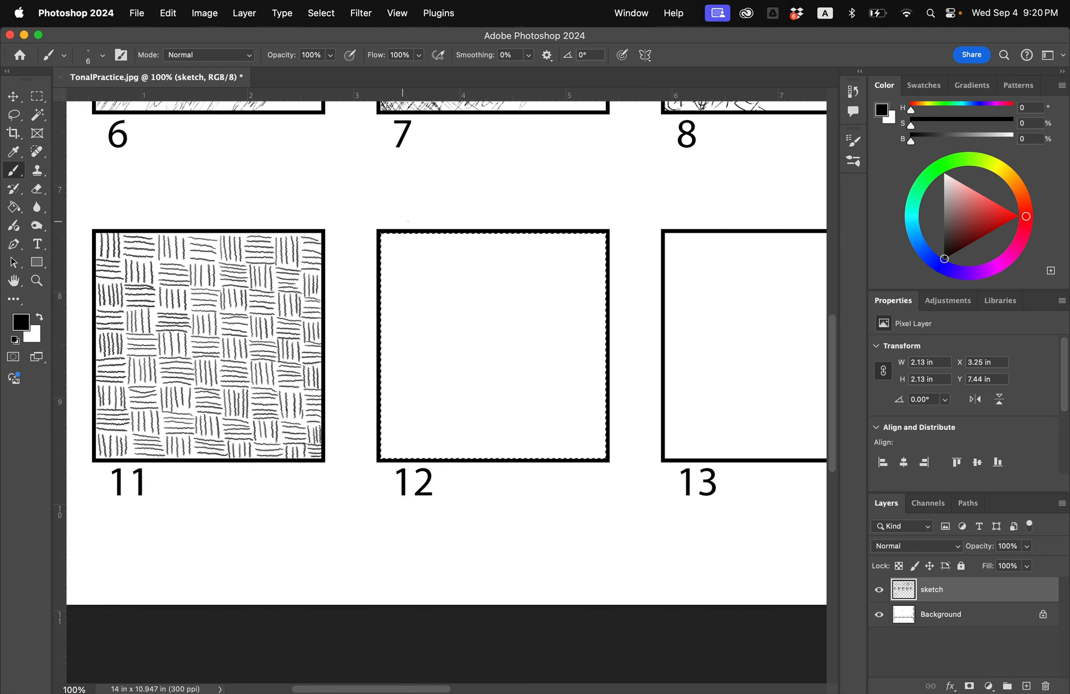
Step: Draw large wavy topographic contour lines and a closed peanut-shaped loop across square 12 with the black brush
mouse_move(412, 234)
mouse_down()
mouse_move(433, 288)
mouse_move(522, 299)
mouse_move(570, 258)
mouse_move(590, 217)
mouse_move(528, 353)
mouse_move(543, 385)
mouse_move(572, 374)
mouse_move(593, 297)
mouse_up()
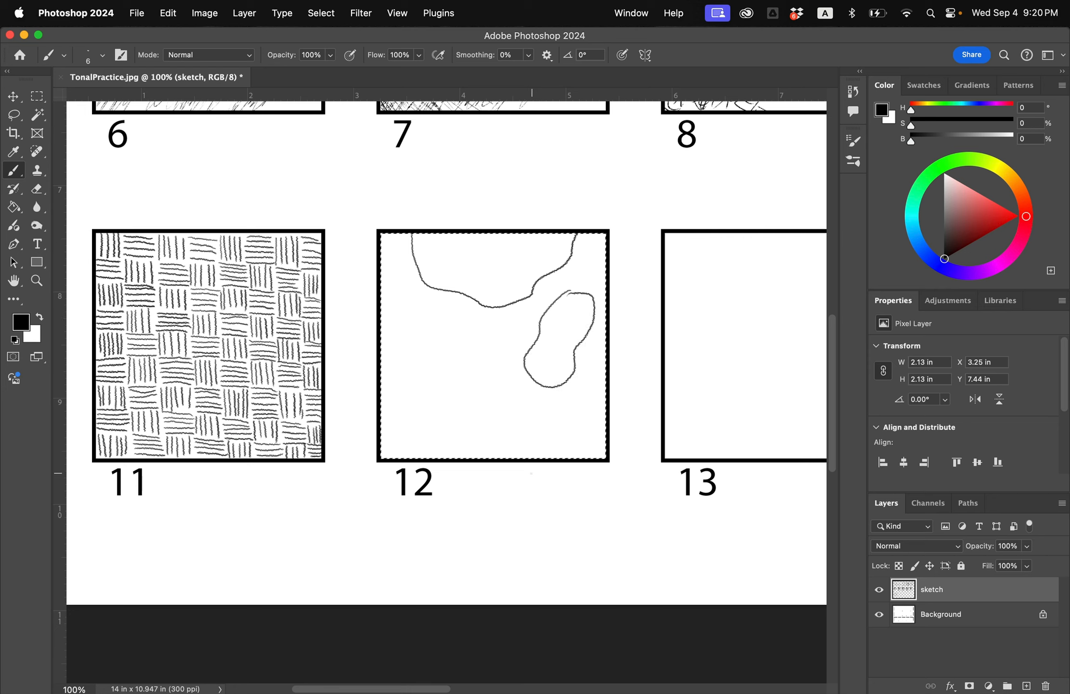
mouse_move(524, 457)
mouse_down()
mouse_move(541, 418)
mouse_move(592, 369)
mouse_up()
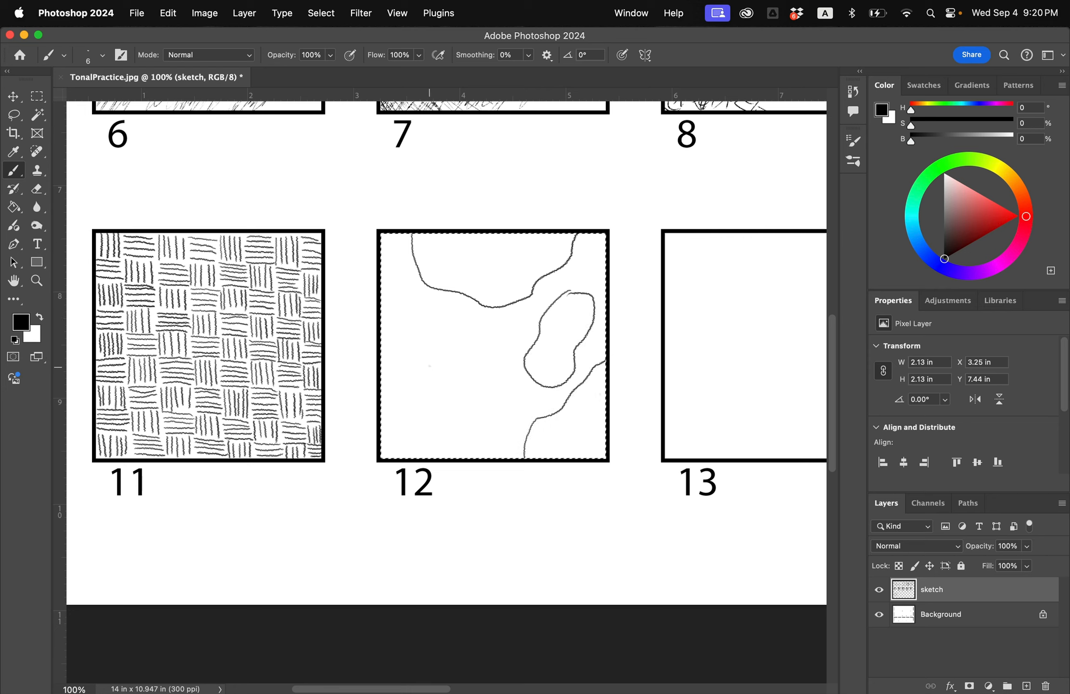
mouse_move(430, 366)
mouse_down()
mouse_move(462, 370)
mouse_move(505, 411)
mouse_move(512, 458)
mouse_up()
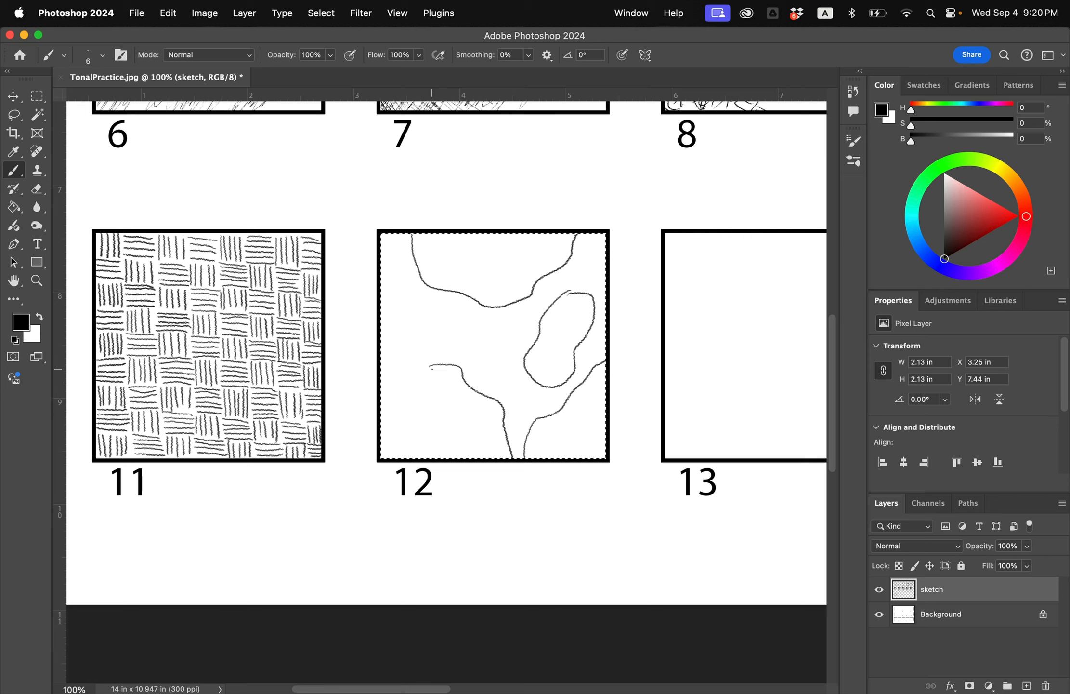
drag(429, 367, 406, 400)
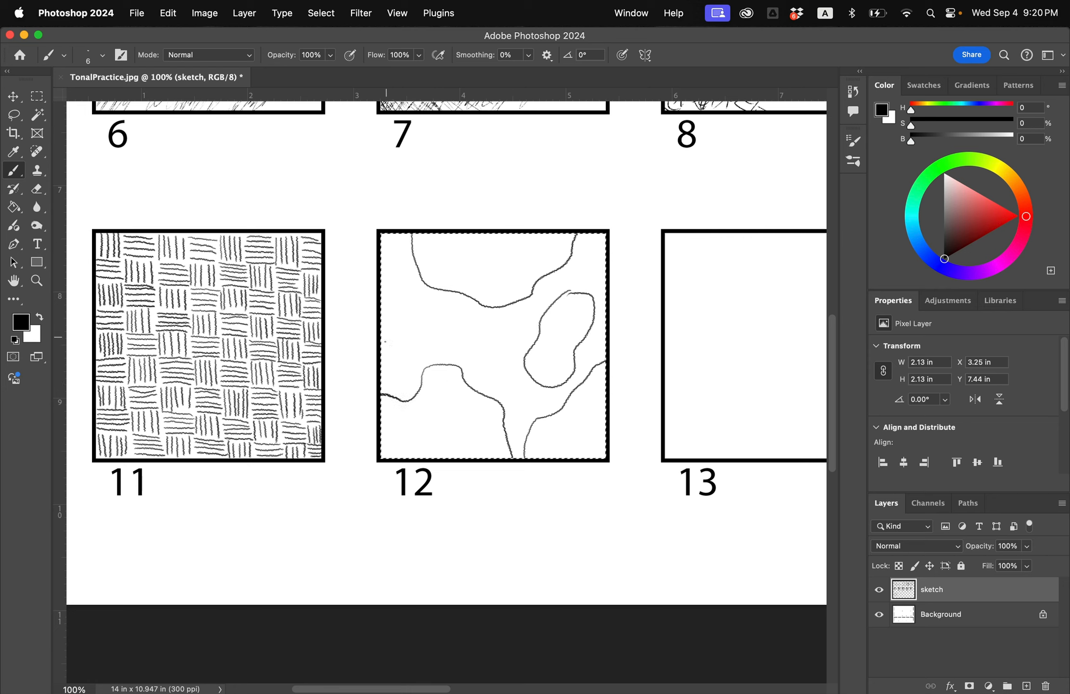
drag(381, 360, 425, 345)
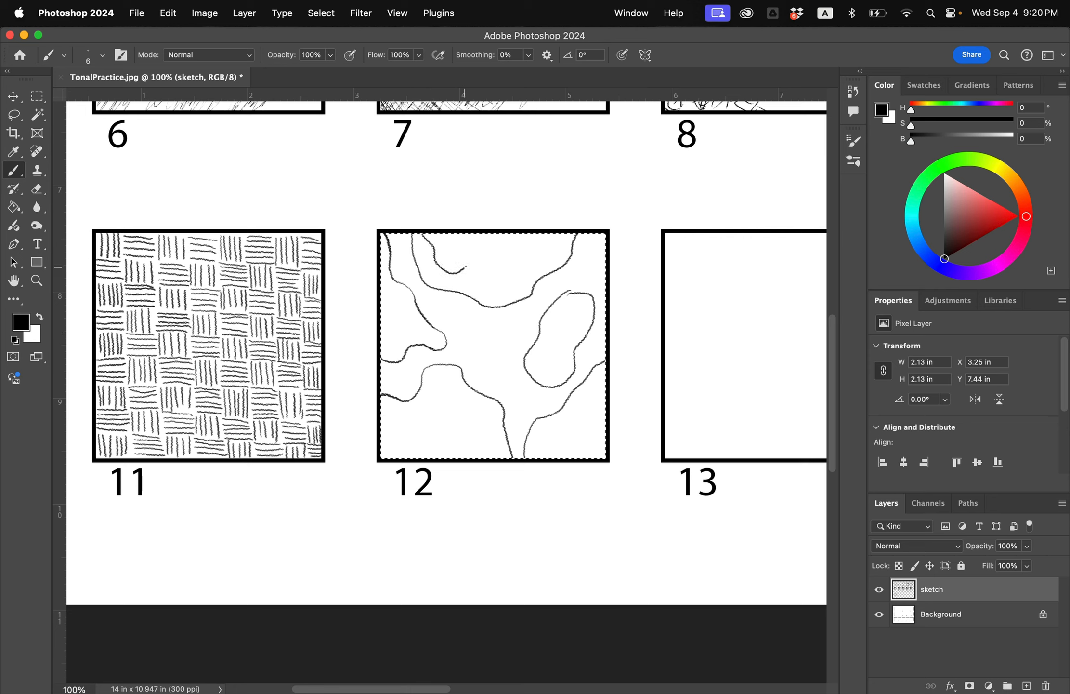
Step: Add nested contour lines and small closed loops along the upper edge and upper-right corner of square 12
drag(466, 246, 476, 234)
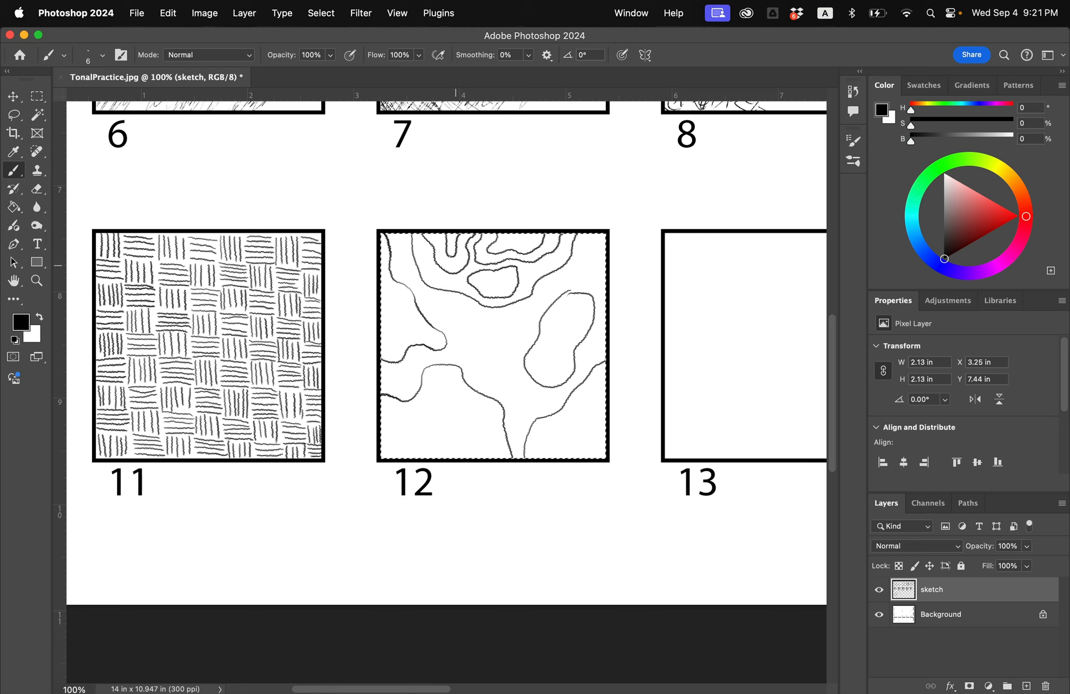
drag(453, 232, 453, 244)
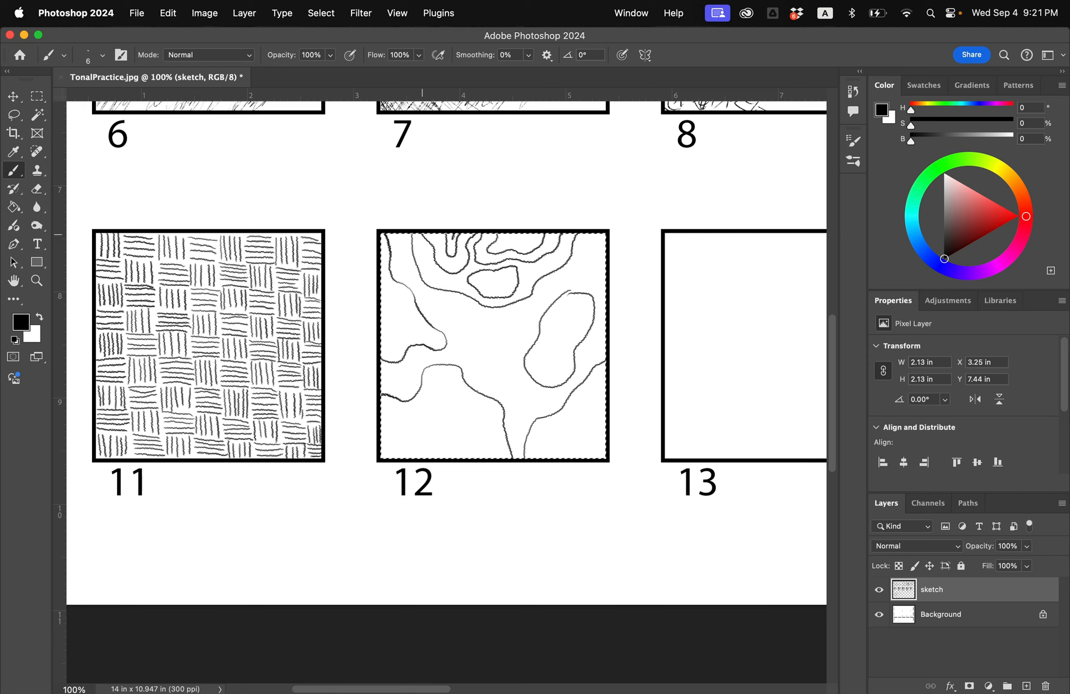
mouse_move(493, 275)
mouse_down()
mouse_move(482, 278)
mouse_move(499, 284)
mouse_up()
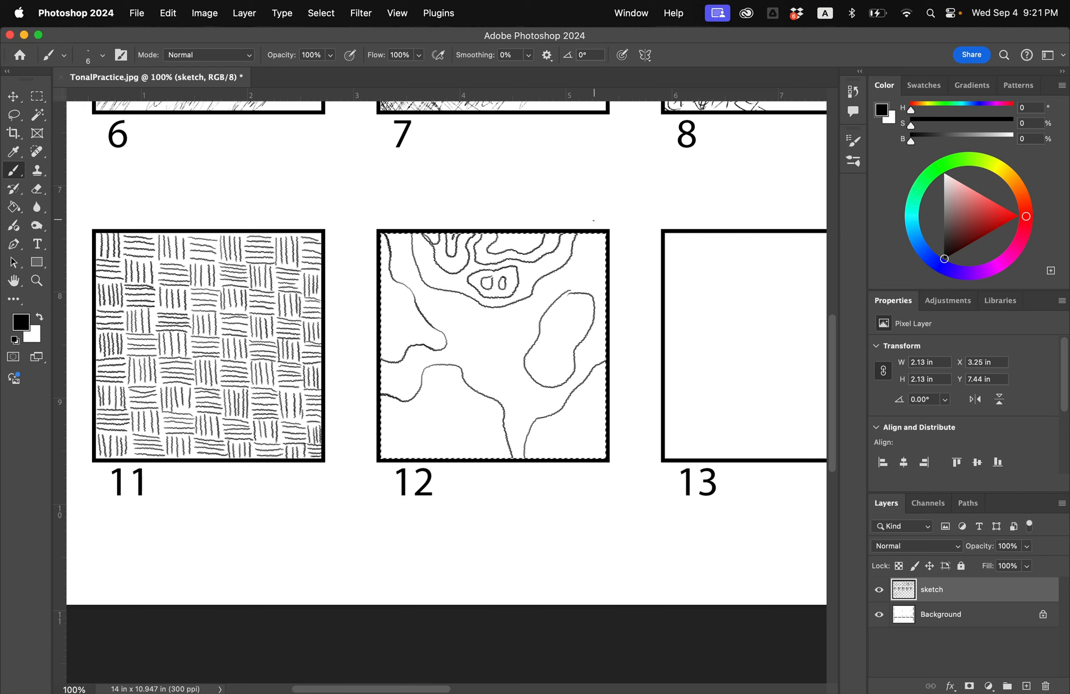
mouse_move(594, 220)
mouse_down()
mouse_move(558, 279)
mouse_move(610, 298)
mouse_up()
mouse_move(608, 245)
mouse_down()
mouse_move(599, 251)
mouse_move(593, 240)
mouse_move(607, 238)
mouse_up()
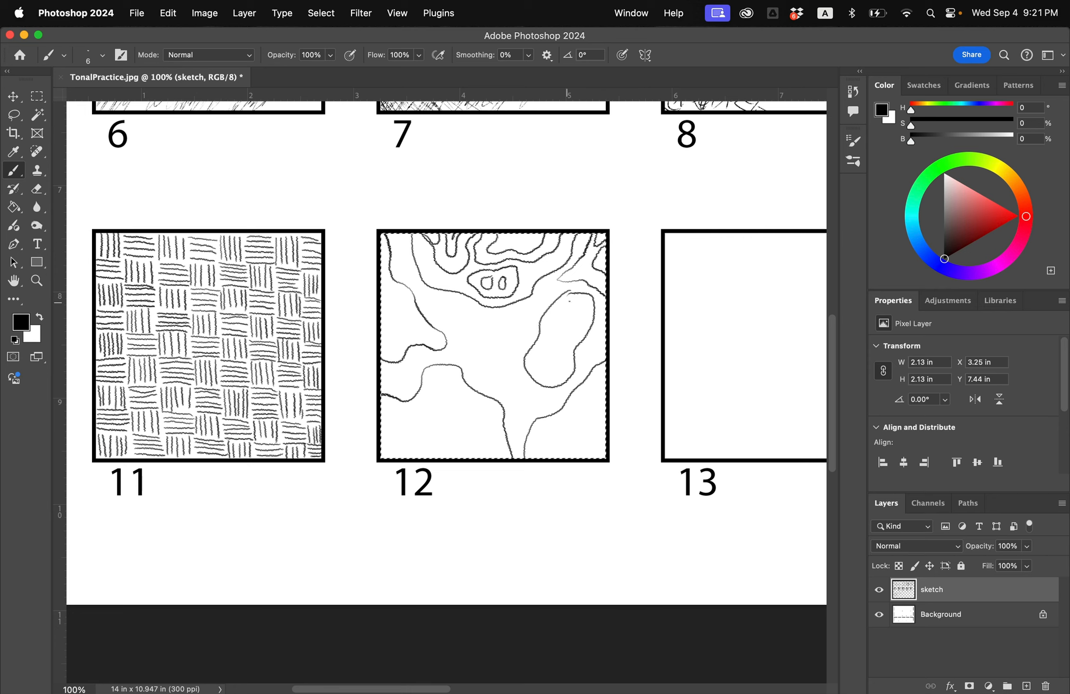
Step: Draw small loops inside square 12's peanut-shaped contour and an irregular nested shape to its left
drag(577, 301, 568, 302)
drag(549, 327, 543, 348)
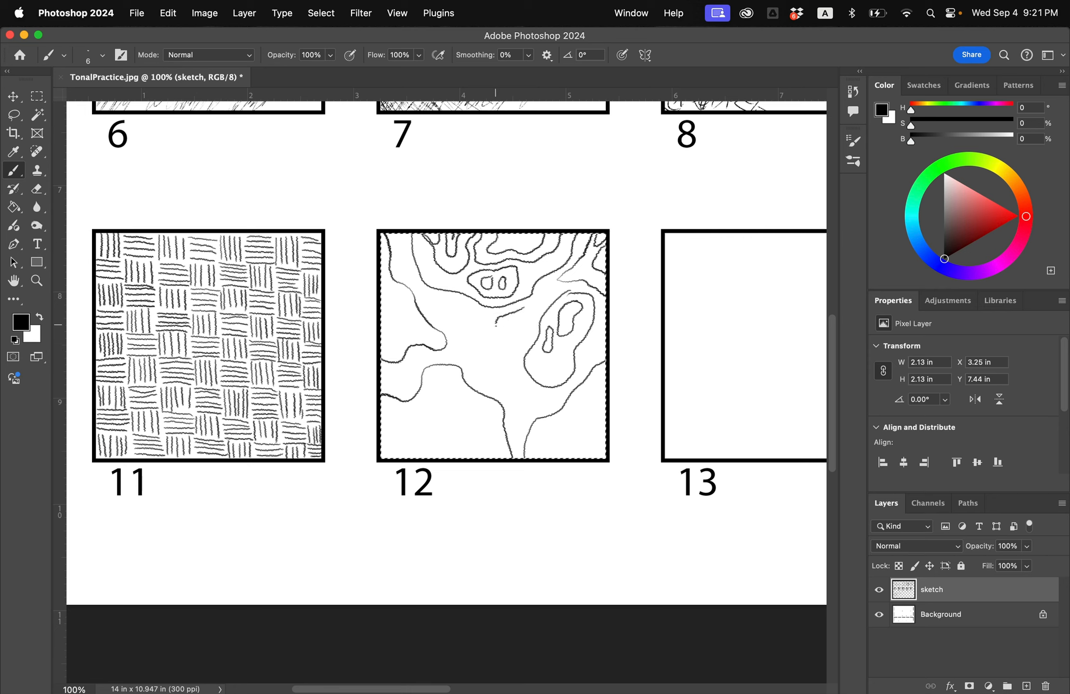
drag(496, 324, 499, 356)
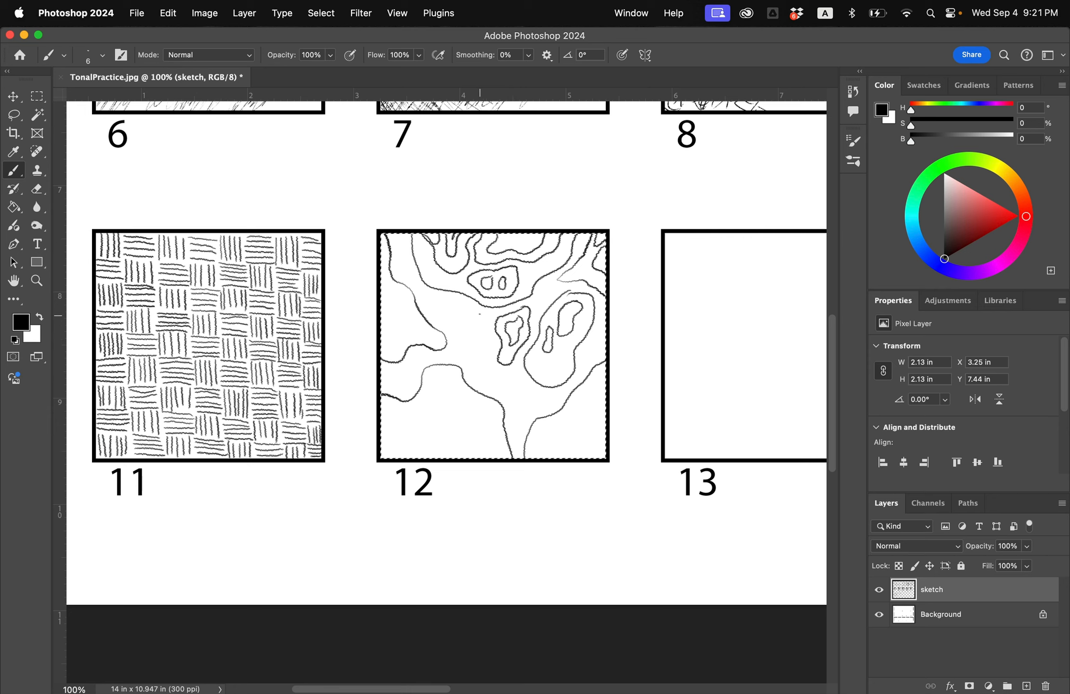
Step: Fill the upper-left and left side of square 12 with nested contour lines and small inner loops
mouse_move(441, 297)
mouse_down()
mouse_move(489, 361)
mouse_move(444, 297)
mouse_up()
mouse_move(450, 309)
mouse_down()
mouse_move(459, 329)
mouse_move(450, 309)
mouse_up()
drag(461, 322, 475, 337)
mouse_move(424, 248)
mouse_down()
mouse_move(387, 277)
mouse_move(381, 343)
mouse_up()
drag(381, 294, 381, 309)
mouse_move(382, 317)
mouse_down()
mouse_move(391, 327)
mouse_move(382, 330)
mouse_up()
Step: Fill the lower-left area of square 12 with concentric contour lines running to its edges
drag(382, 410, 449, 457)
mouse_move(382, 419)
mouse_down()
mouse_move(429, 457)
mouse_move(384, 456)
mouse_up()
drag(394, 457, 417, 458)
mouse_move(435, 375)
mouse_down()
mouse_move(444, 410)
mouse_move(437, 374)
mouse_up()
drag(442, 381, 442, 382)
drag(453, 399, 455, 401)
mouse_move(461, 457)
mouse_down()
mouse_move(493, 428)
mouse_move(511, 458)
mouse_up()
drag(467, 458, 502, 457)
drag(382, 371, 382, 387)
drag(381, 376, 382, 380)
Step: Fill the gaps in the lower centre of square 12 with small closed contour shapes
drag(437, 354, 438, 353)
mouse_move(473, 371)
mouse_down()
mouse_move(493, 391)
mouse_move(473, 371)
mouse_up()
mouse_move(505, 372)
mouse_down()
mouse_move(508, 396)
mouse_move(506, 374)
mouse_up()
mouse_move(510, 411)
mouse_down()
mouse_move(515, 434)
mouse_move(511, 410)
mouse_move(539, 390)
mouse_up()
drag(514, 383, 483, 378)
Step: Complete square 12's contour pattern with curved lines in the lower-right area, along the right side and in the remaining upper gaps
mouse_move(535, 458)
mouse_down()
mouse_move(579, 407)
mouse_move(607, 423)
mouse_up()
mouse_move(606, 434)
mouse_down()
mouse_move(552, 458)
mouse_move(606, 449)
mouse_up()
drag(568, 457, 589, 458)
drag(576, 415, 578, 416)
mouse_move(595, 413)
mouse_down()
mouse_move(581, 392)
mouse_move(607, 376)
mouse_up()
drag(607, 389, 606, 408)
drag(606, 329, 607, 343)
drag(398, 234, 406, 233)
drag(595, 233, 606, 239)
drag(606, 249, 607, 271)
mouse_move(545, 283)
mouse_down()
mouse_move(555, 292)
mouse_move(546, 283)
mouse_up()
Step: Clear the selection around square 12 and select the inside of square 13 with the Magic Wand
drag(617, 456, 335, 447)
key(super+d)
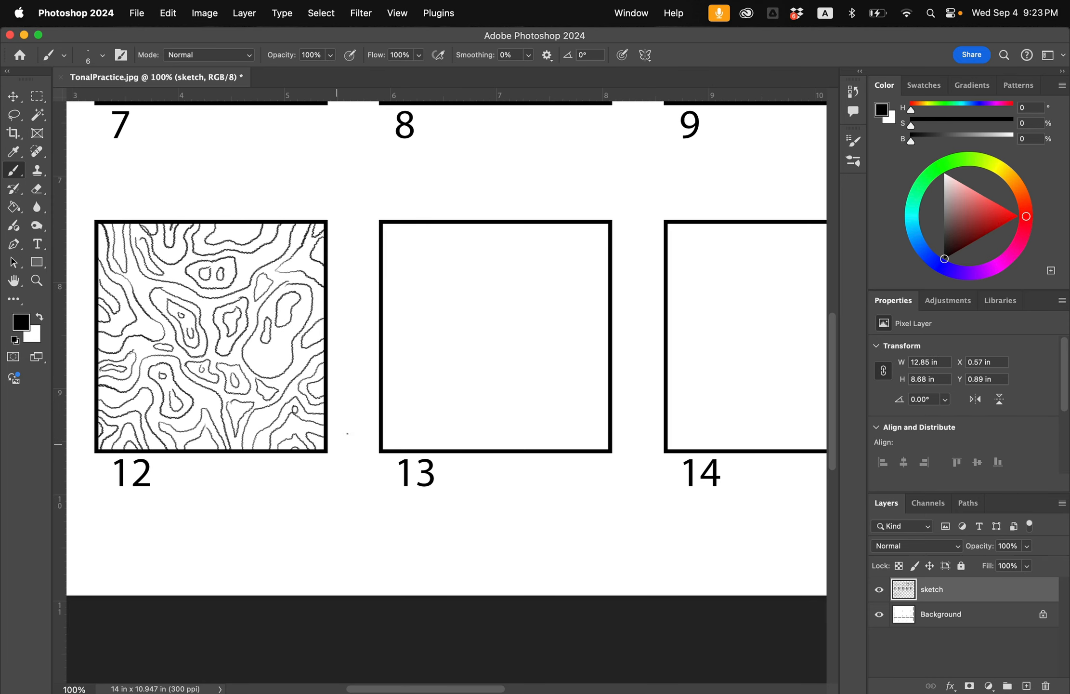
key(w)
click(496, 312)
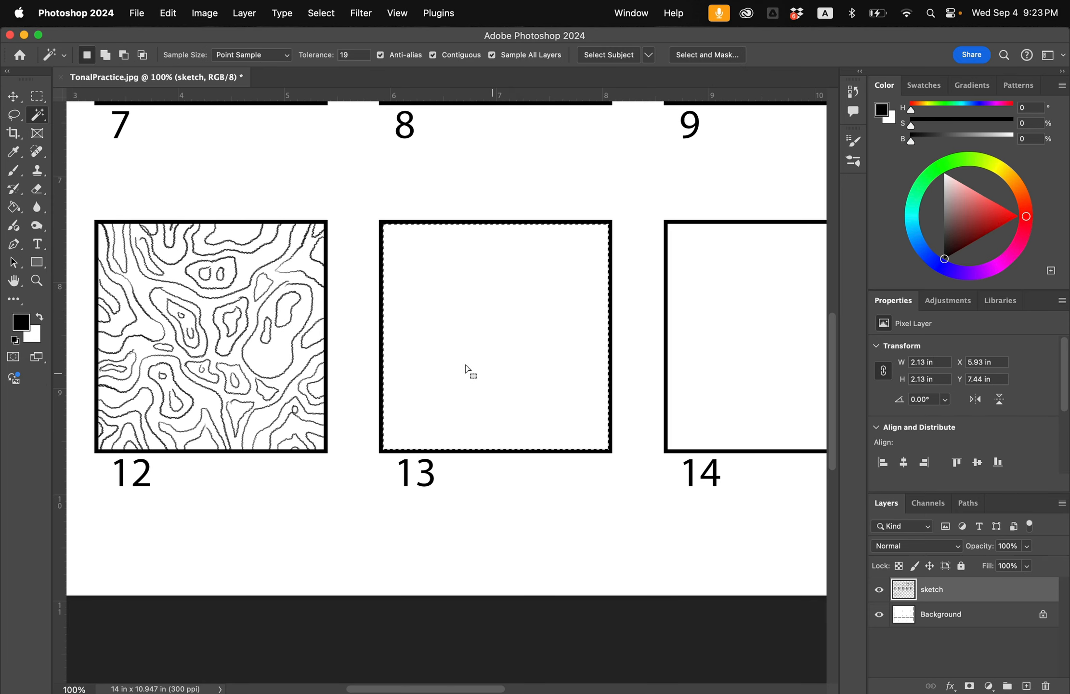
drag(439, 349, 404, 356)
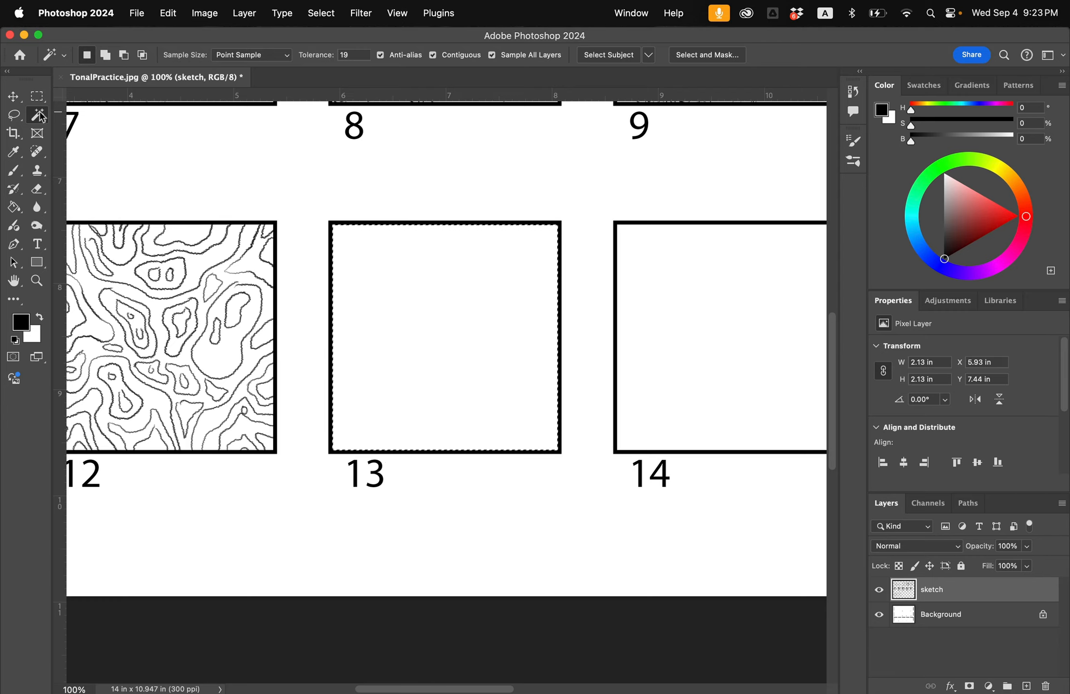
Step: Choose the Heavy Smear Wax Crayon brush at 20 px, then draw and undo a test stroke in square 13
key(b)
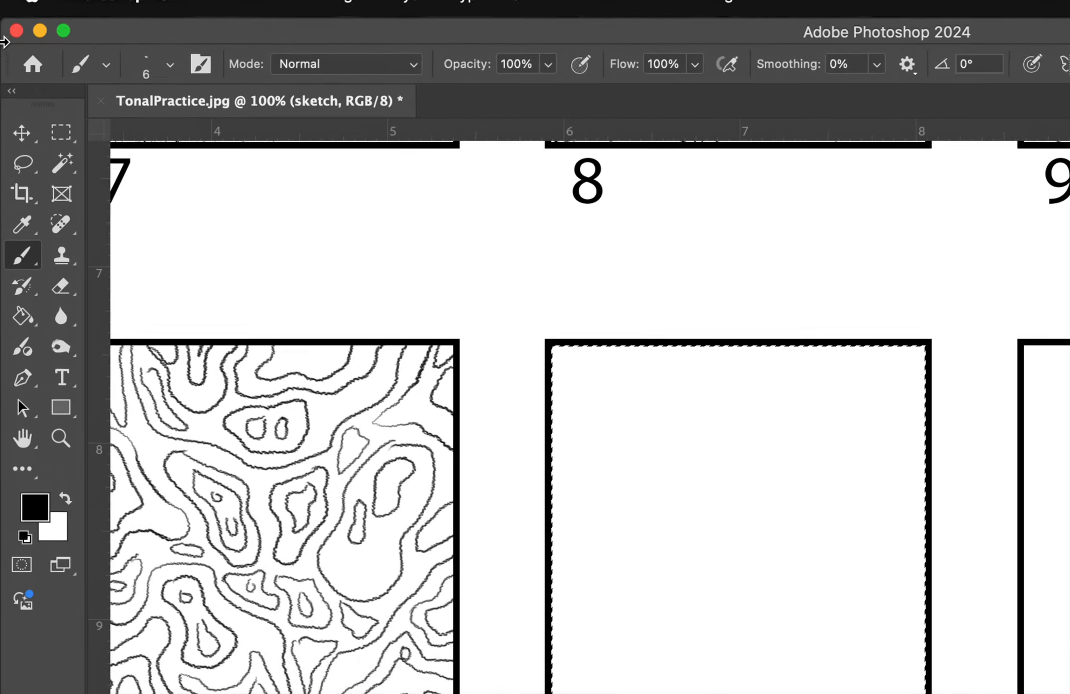
click(169, 64)
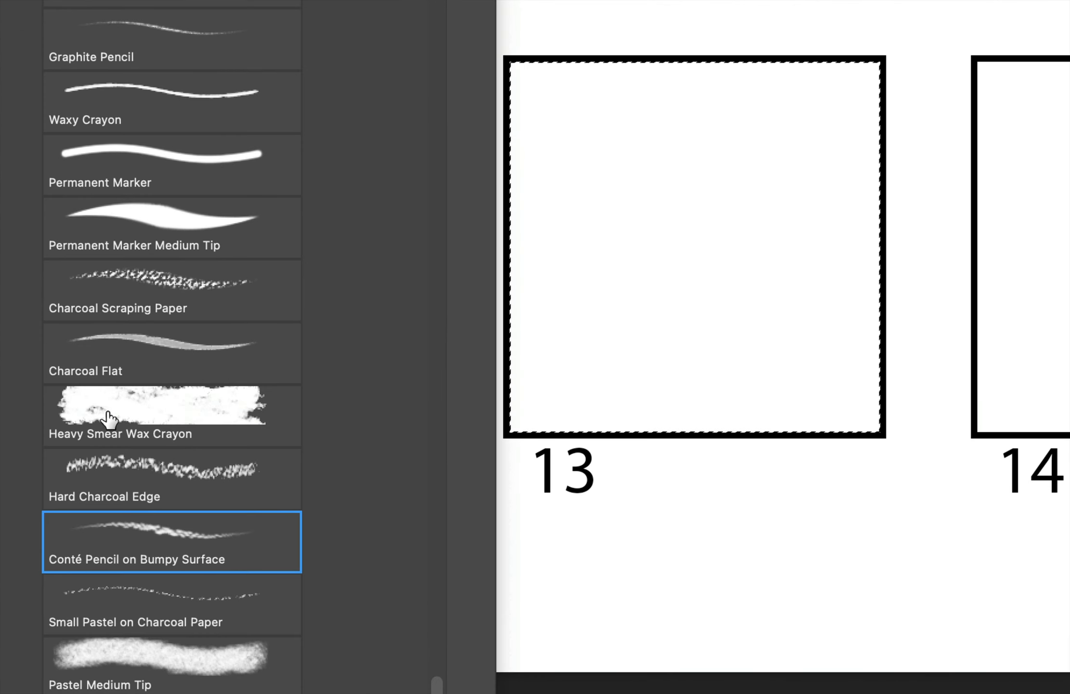
click(109, 419)
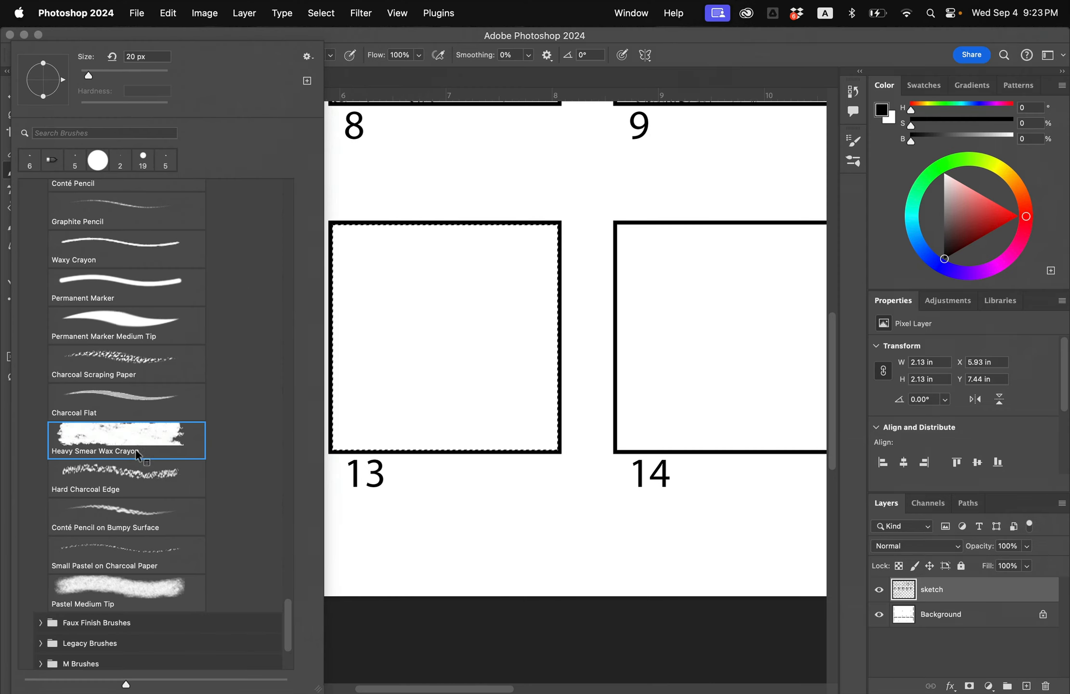
click(509, 336)
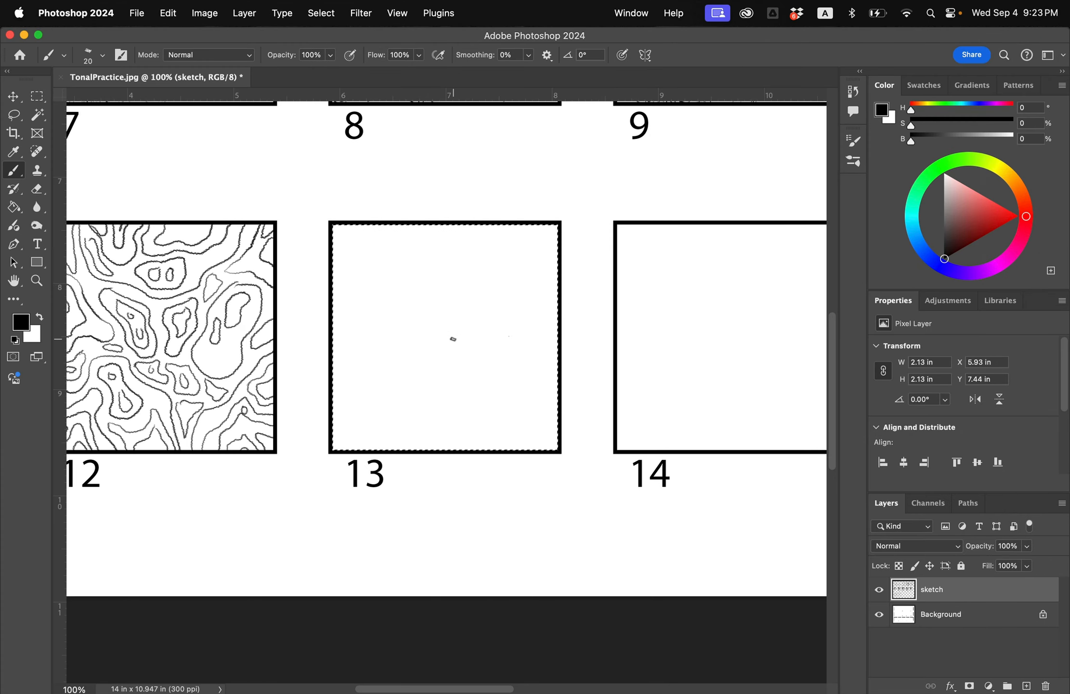
mouse_move(351, 233)
mouse_down()
mouse_move(356, 352)
mouse_move(384, 422)
mouse_up()
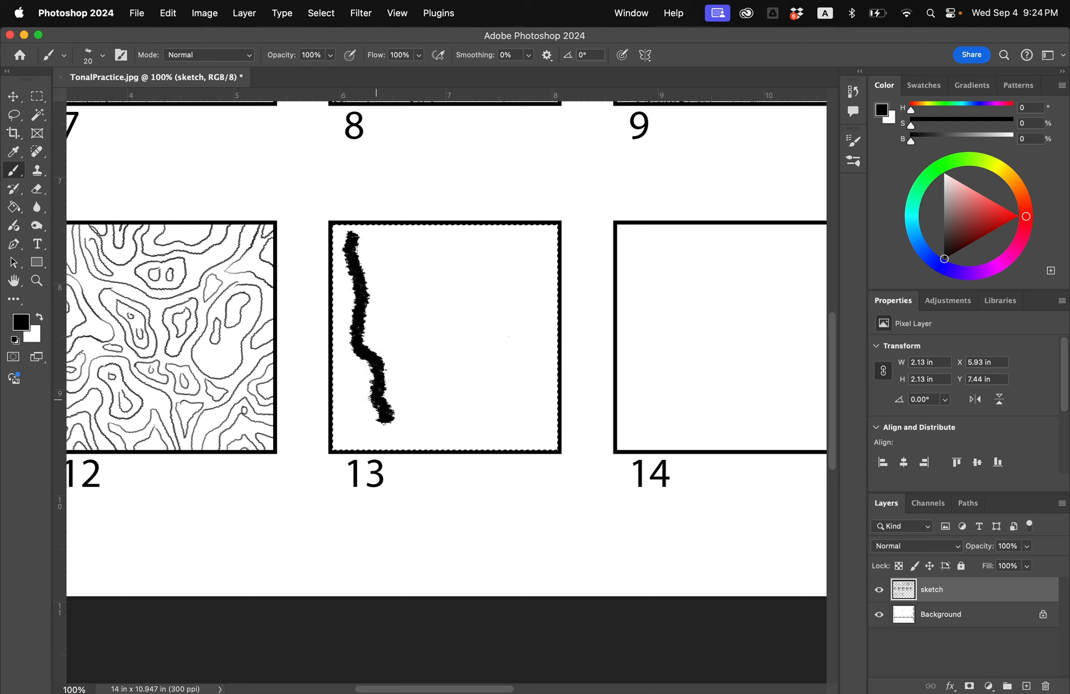
key(super+z)
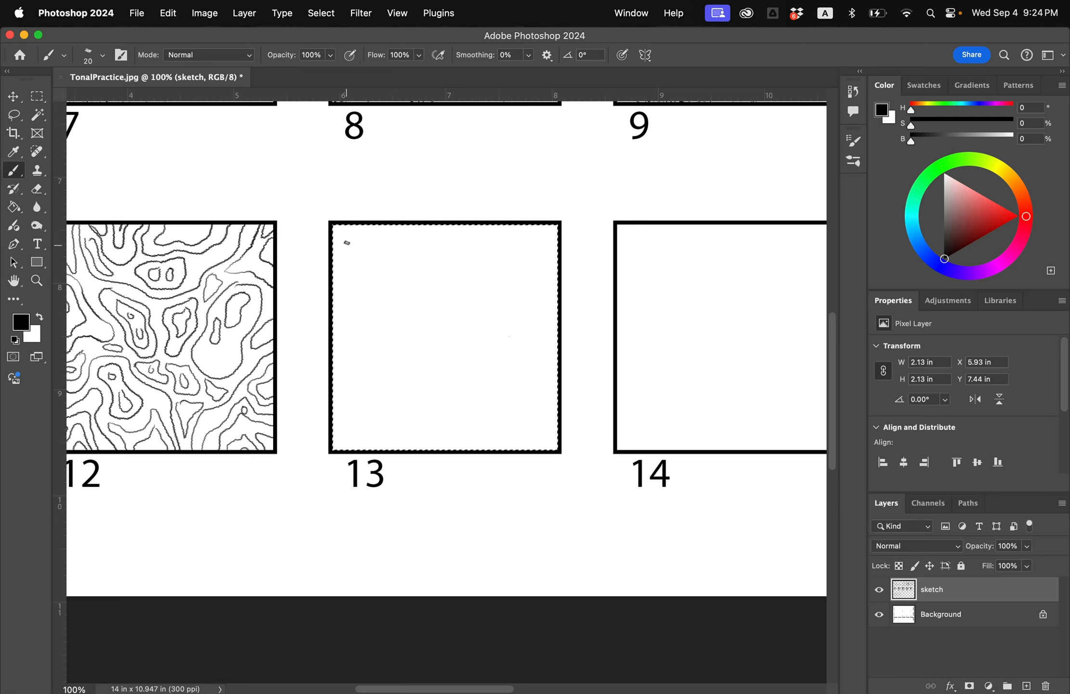
Step: Draw columns of thick, broken black vertical strokes with staggered gaps across the left half of square 13
click(341, 232)
drag(340, 234, 344, 448)
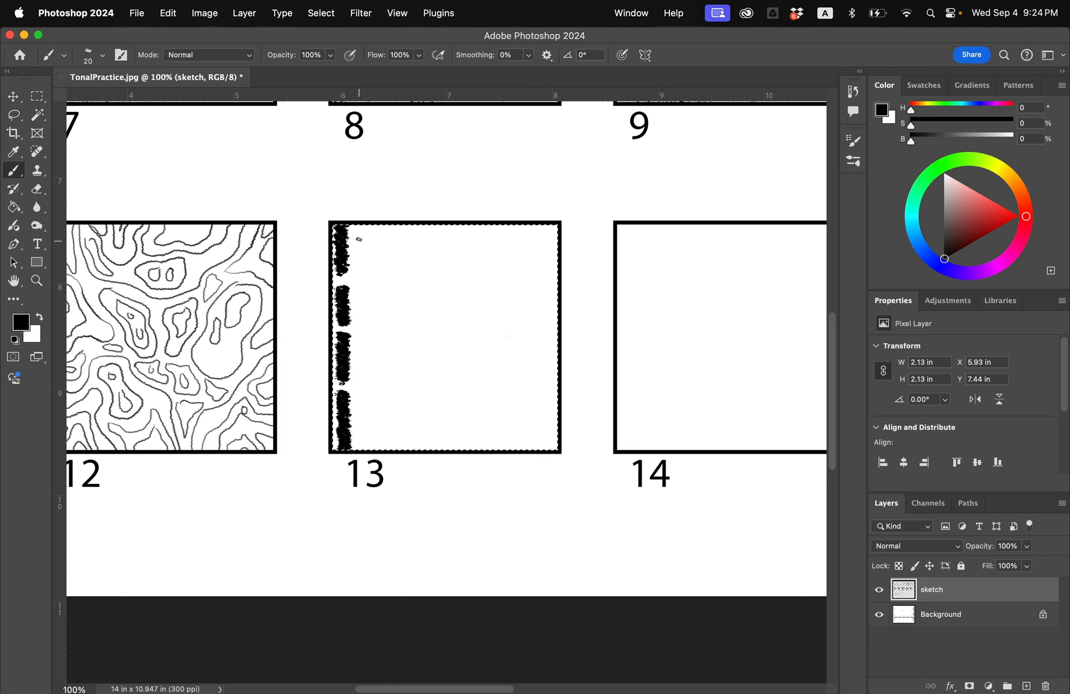
drag(358, 240, 363, 448)
drag(373, 226, 385, 451)
drag(389, 227, 407, 448)
drag(405, 227, 427, 449)
drag(418, 225, 447, 428)
key(super+z)
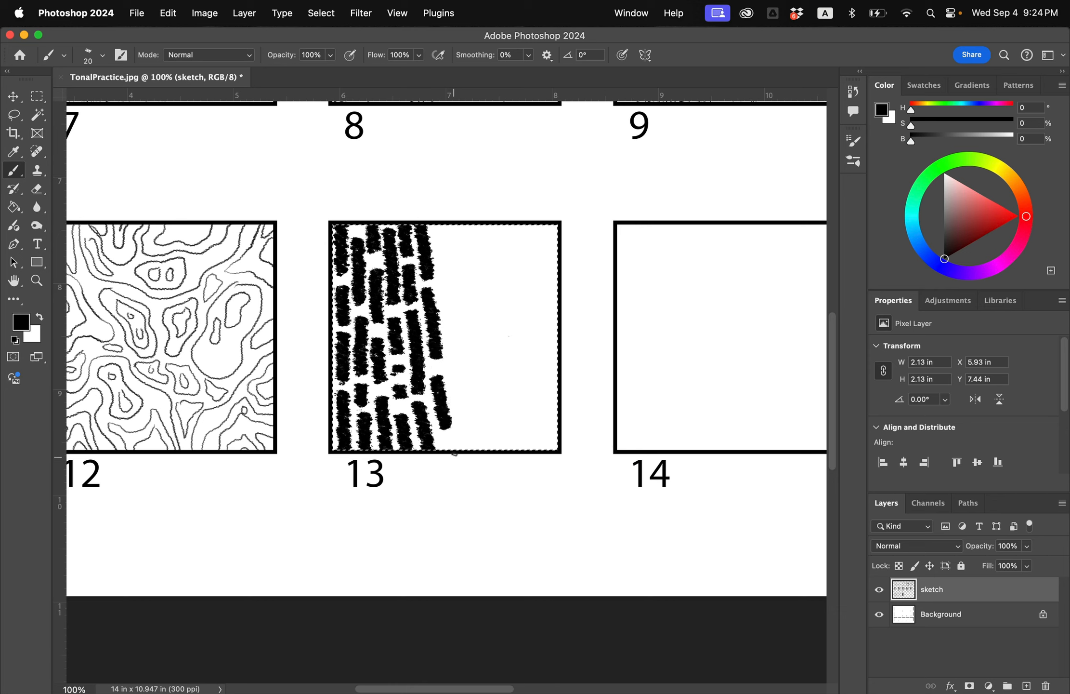
Step: Draw more columns of thick, broken black vertical strokes with staggered gaps through the middle of square 13
drag(440, 225, 452, 327)
drag(452, 352, 462, 442)
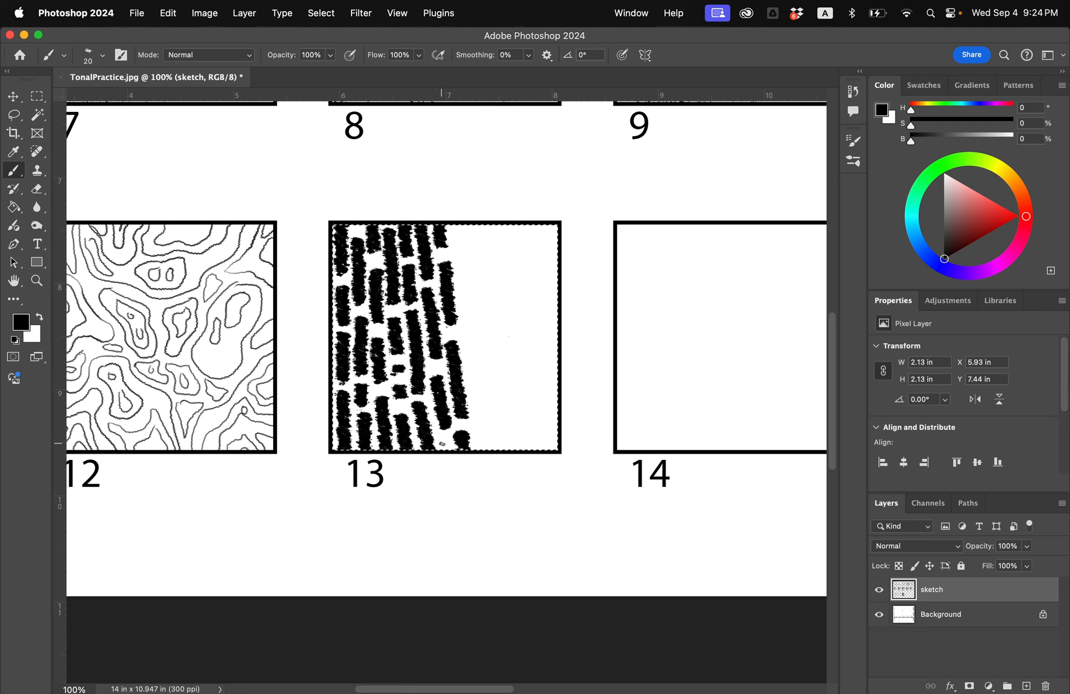
click(442, 443)
mouse_move(462, 229)
mouse_down()
mouse_move(452, 235)
mouse_move(463, 290)
mouse_up()
drag(467, 310, 483, 440)
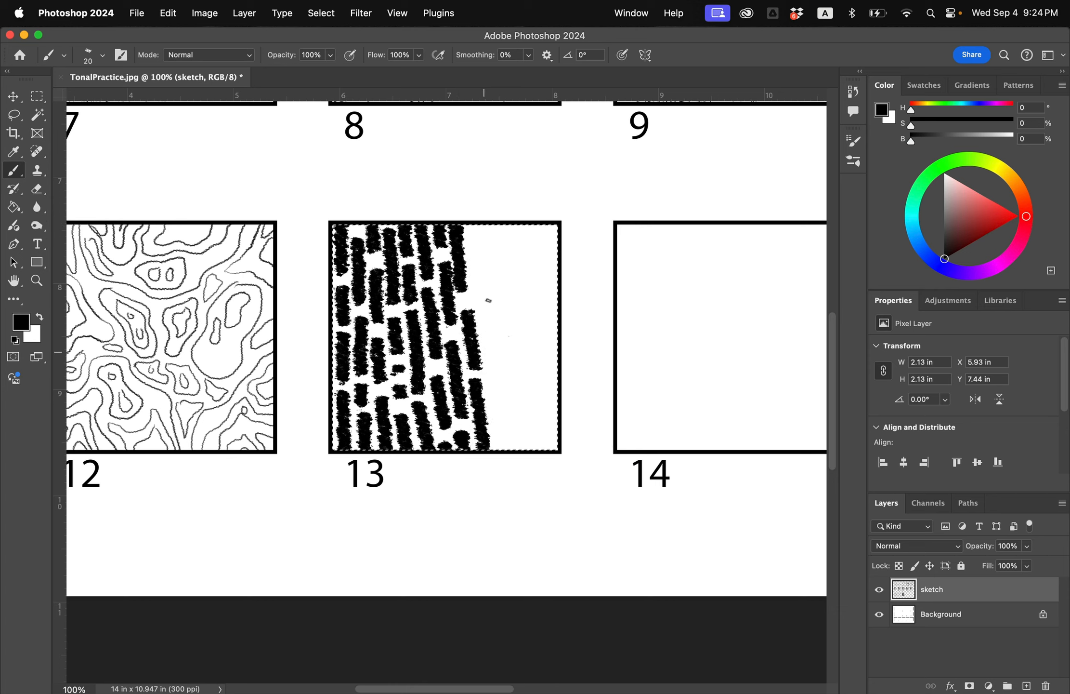
drag(477, 251, 490, 332)
drag(476, 226, 477, 236)
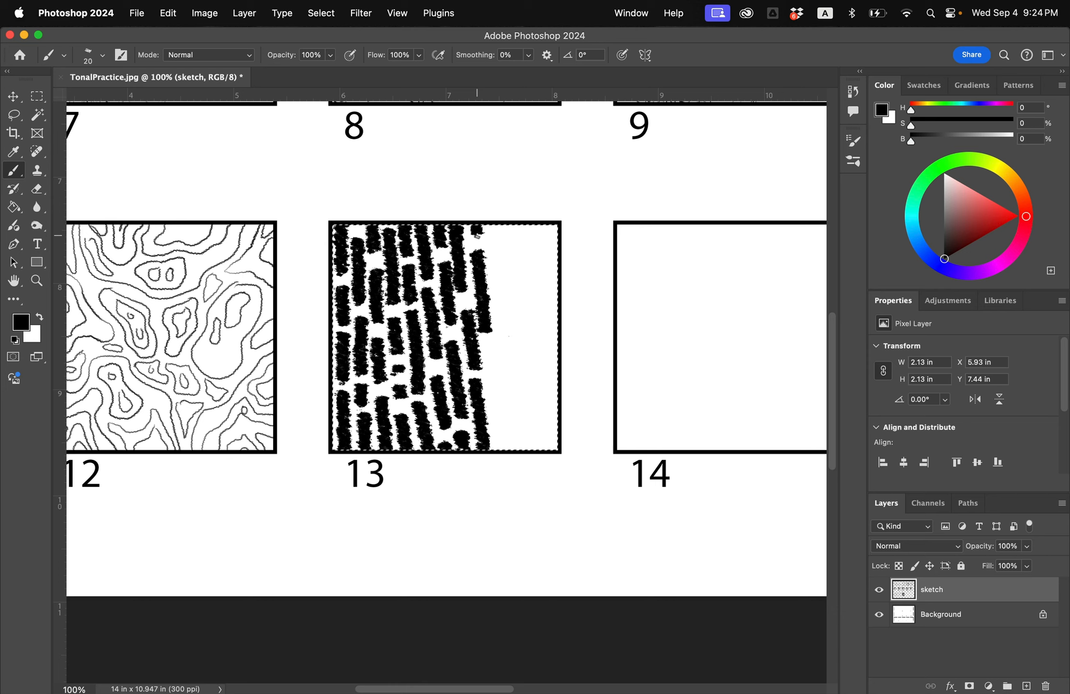
Step: Complete square 13 by drawing thick, slightly slanted broken strokes in columns up to its right edge
drag(488, 349, 504, 449)
drag(509, 371, 516, 421)
drag(519, 439, 522, 450)
drag(509, 349, 501, 291)
mouse_move(498, 271)
mouse_down()
mouse_move(498, 225)
mouse_move(521, 318)
mouse_up()
drag(520, 341, 531, 449)
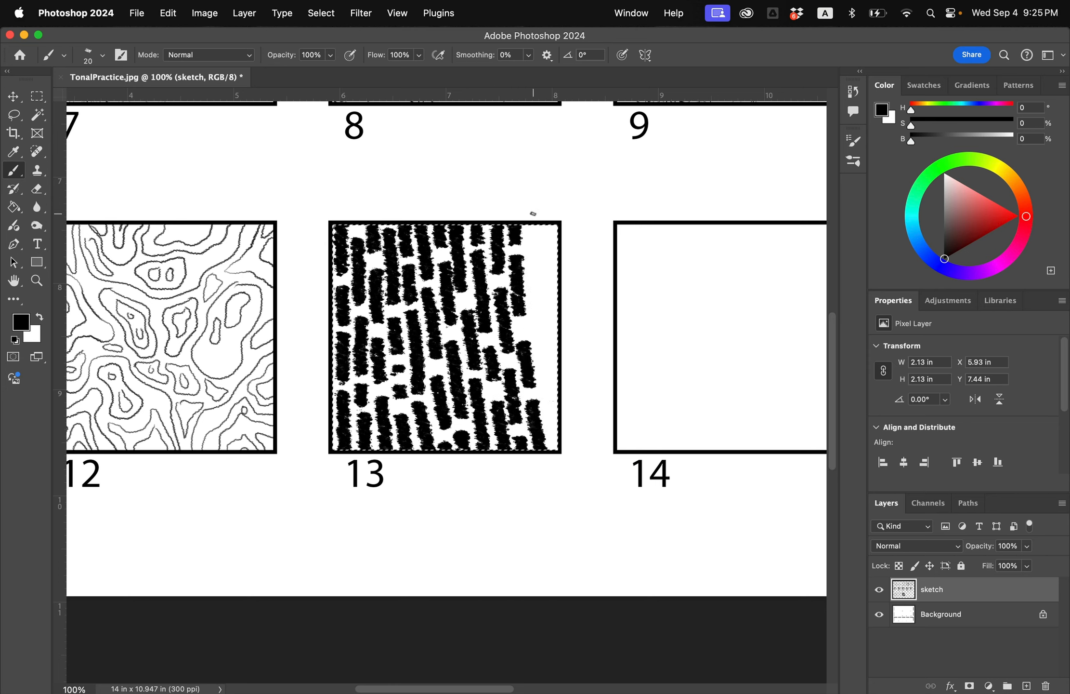
mouse_move(530, 225)
mouse_down()
mouse_move(548, 373)
mouse_move(426, 406)
mouse_move(283, 404)
mouse_up()
Step: Clear the selection around square 13 and select the inside of square 14 with the Magic Wand
key(super+d)
key(w)
click(433, 357)
Step: Switch to the Brush tool and choose the Pastel Rough Texture brush at 19 px
key(b)
click(102, 55)
scroll(107, 481, up, 8)
click(126, 283)
click(380, 243)
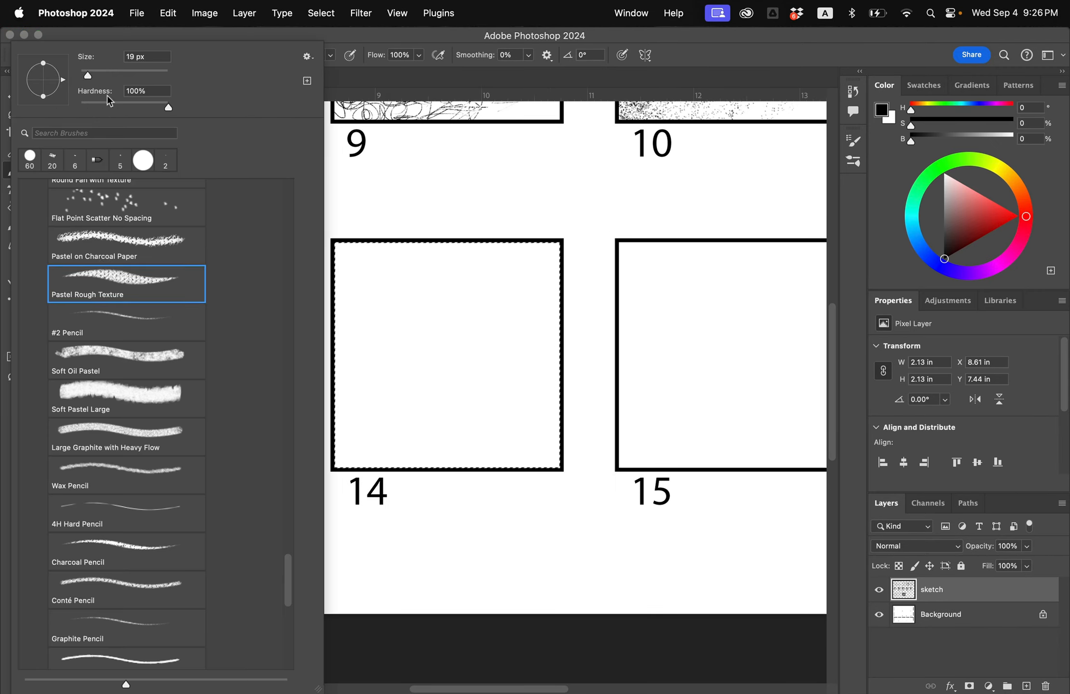
Step: Enlarge the brush to 35 px and paint large, well-spaced black oval spots across square 14
drag(383, 282, 393, 308)
key(bracketright)
key(bracketright)
key(bracketright)
key(bracketright)
drag(448, 248, 455, 284)
drag(443, 354, 453, 380)
drag(520, 340, 512, 318)
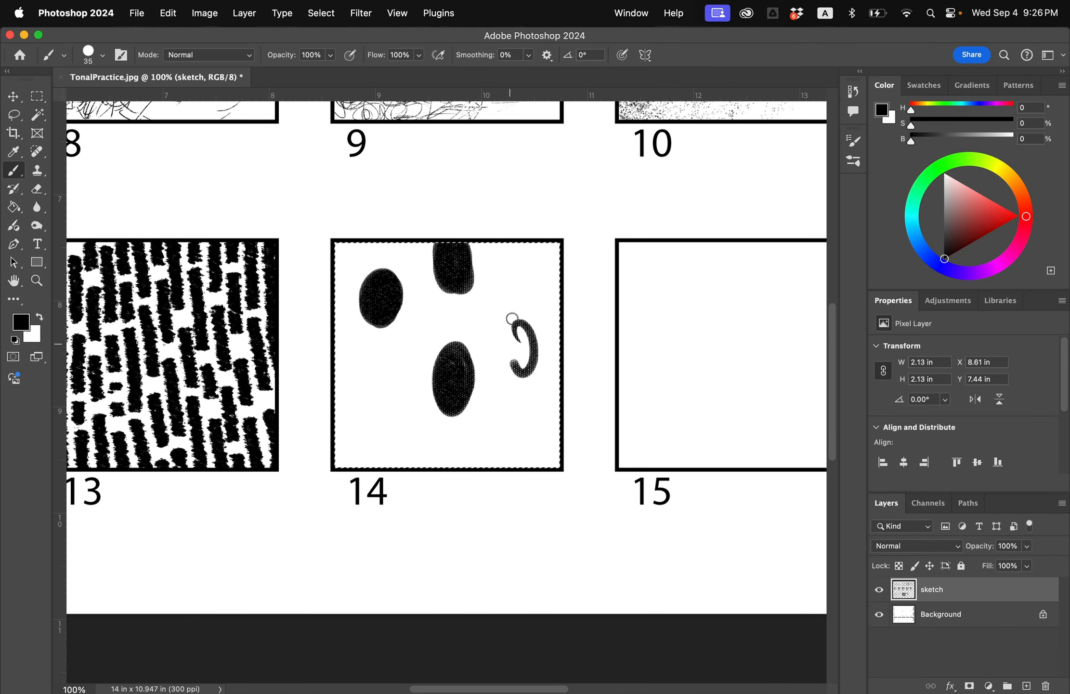
drag(521, 464, 539, 429)
mouse_move(361, 386)
mouse_down()
mouse_move(369, 448)
mouse_move(420, 446)
mouse_up()
drag(406, 338, 411, 358)
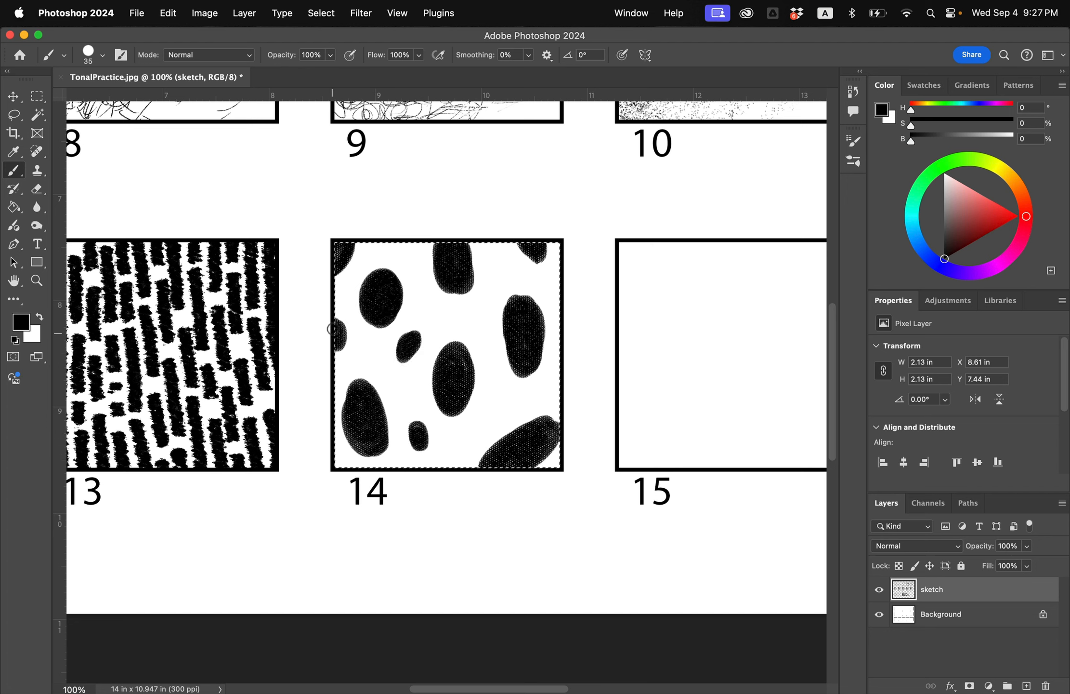
Step: Add medium black spots between the large ovals and partial spots along the top and bottom edges of square 14
drag(494, 257, 496, 277)
drag(382, 247, 404, 250)
drag(486, 410, 491, 431)
drag(443, 455, 453, 463)
drag(418, 262, 420, 274)
drag(423, 296, 425, 309)
drag(417, 264, 419, 273)
drag(379, 343, 373, 358)
drag(397, 393, 398, 407)
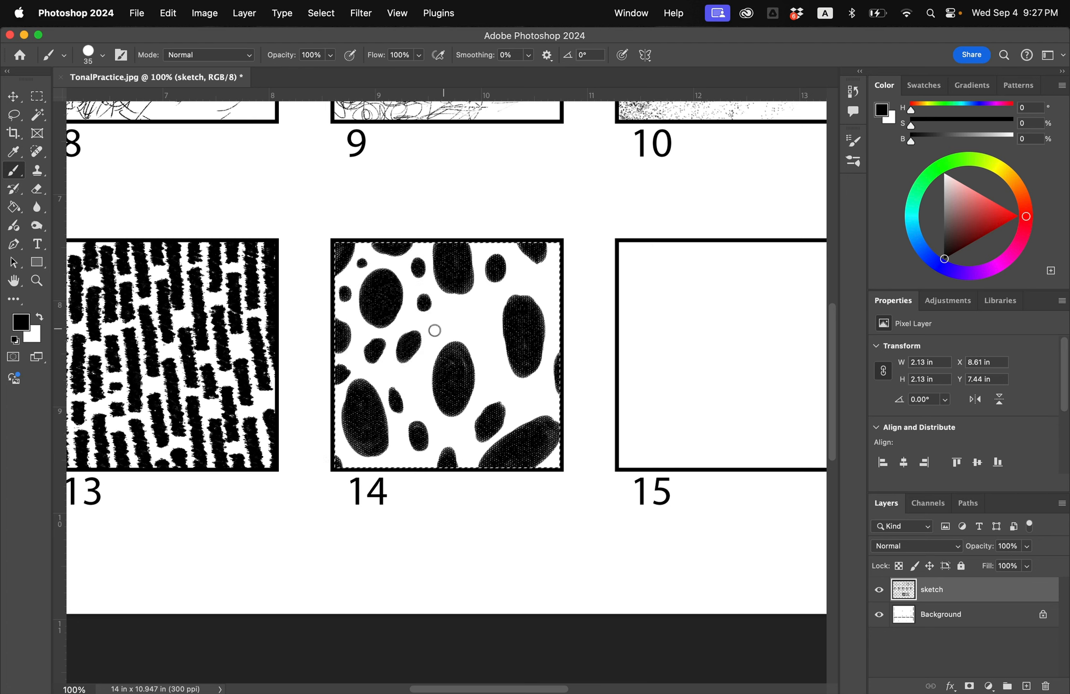
Step: Paint further medium black spots around square 14's central oval and near its top edge
drag(488, 351, 491, 371)
drag(452, 306, 448, 322)
drag(507, 242, 489, 245)
drag(421, 369, 416, 383)
drag(481, 307, 481, 324)
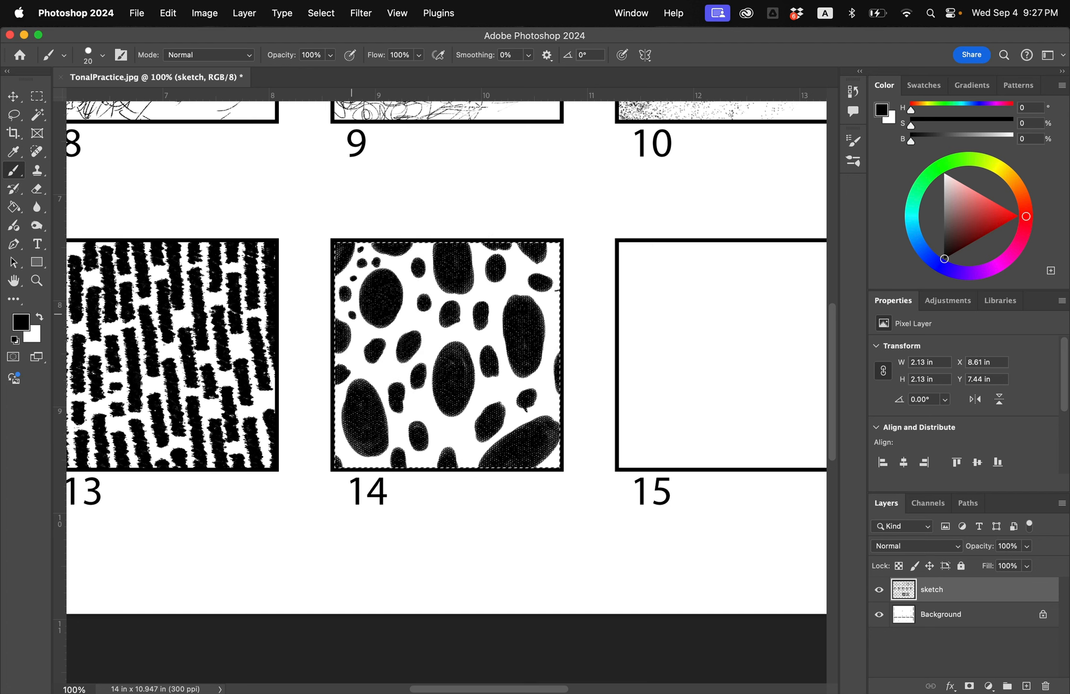
Step: With the brush at 20 px, add small black spots between the larger ones in square 14's upper and right areas
drag(408, 280, 409, 290)
drag(498, 286, 499, 296)
drag(455, 431, 456, 440)
drag(556, 327, 557, 340)
drag(478, 253, 478, 265)
drag(519, 265, 520, 267)
drag(467, 322, 468, 329)
drag(543, 385, 543, 394)
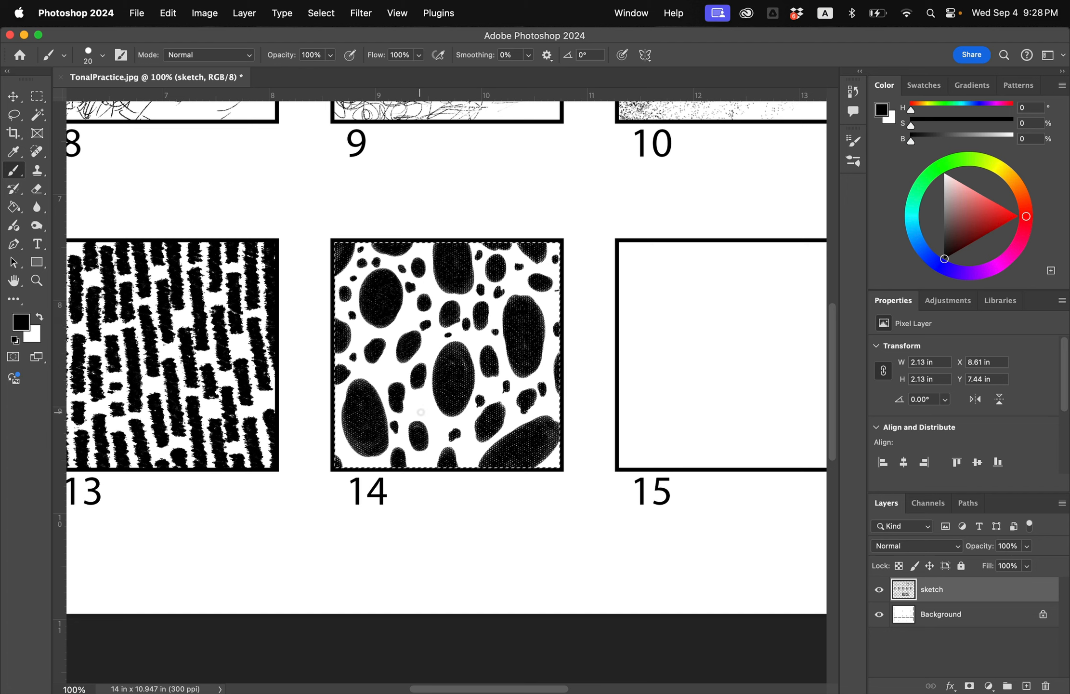
Step: Add small black spots along square 14's side and bottom edges and in the gaps between its central ovals
drag(417, 399, 419, 410)
drag(389, 360, 386, 369)
drag(517, 284, 518, 292)
drag(557, 294, 556, 310)
drag(421, 458, 419, 466)
drag(336, 415, 336, 435)
drag(491, 384, 491, 391)
drag(556, 401, 558, 411)
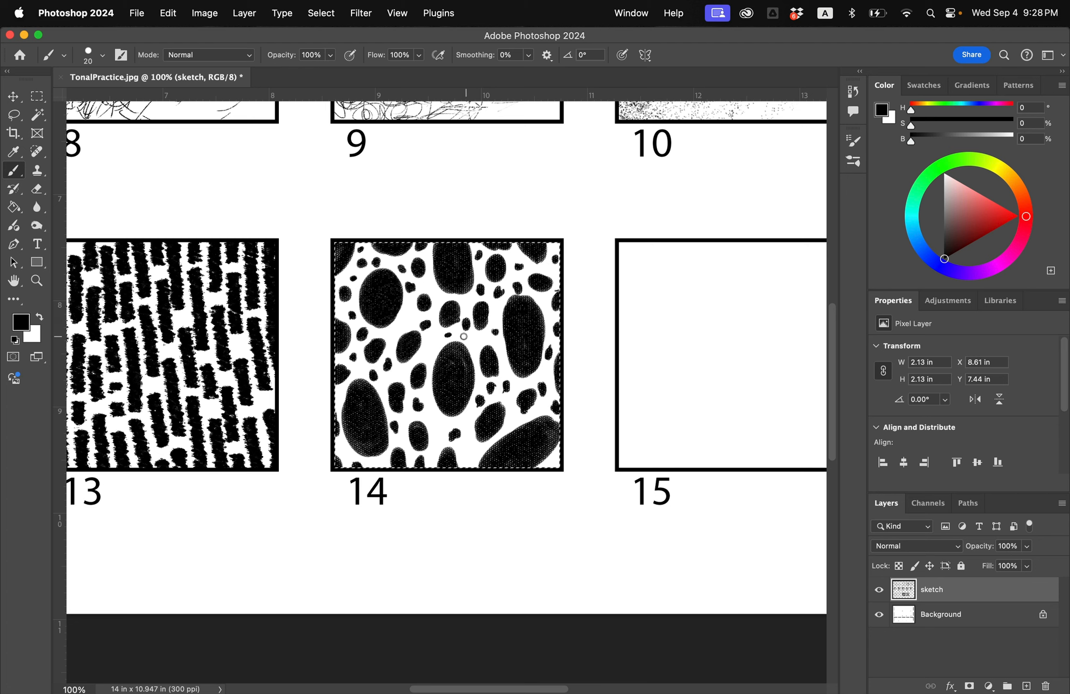
Step: Dot tiny black specks into the narrow gaps along the left side, center and lower middle of square 14
drag(465, 451, 465, 456)
click(432, 424)
click(340, 307)
click(343, 279)
drag(481, 340, 477, 342)
click(540, 299)
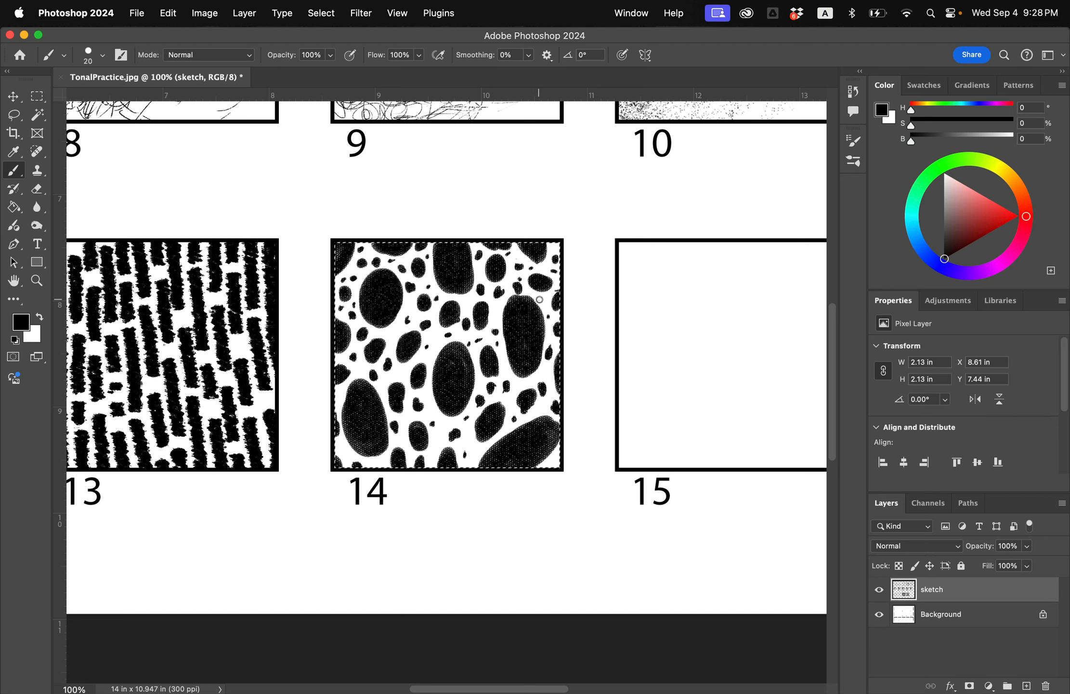
click(467, 304)
click(424, 396)
click(434, 444)
click(425, 454)
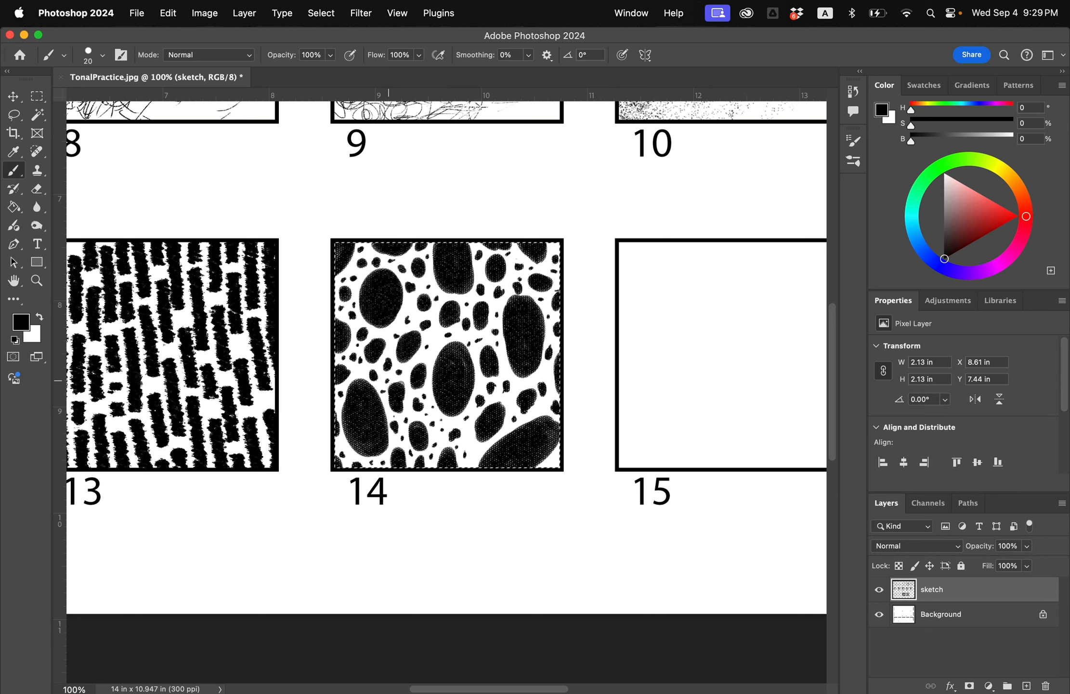
Step: Fill the remaining gaps in square 14's lower-right area with tiny dots and clear the selection
drag(466, 434, 467, 444)
click(474, 459)
drag(510, 400, 539, 410)
click(545, 372)
click(521, 386)
key(super+d)
scroll(635, 507, down, 1)
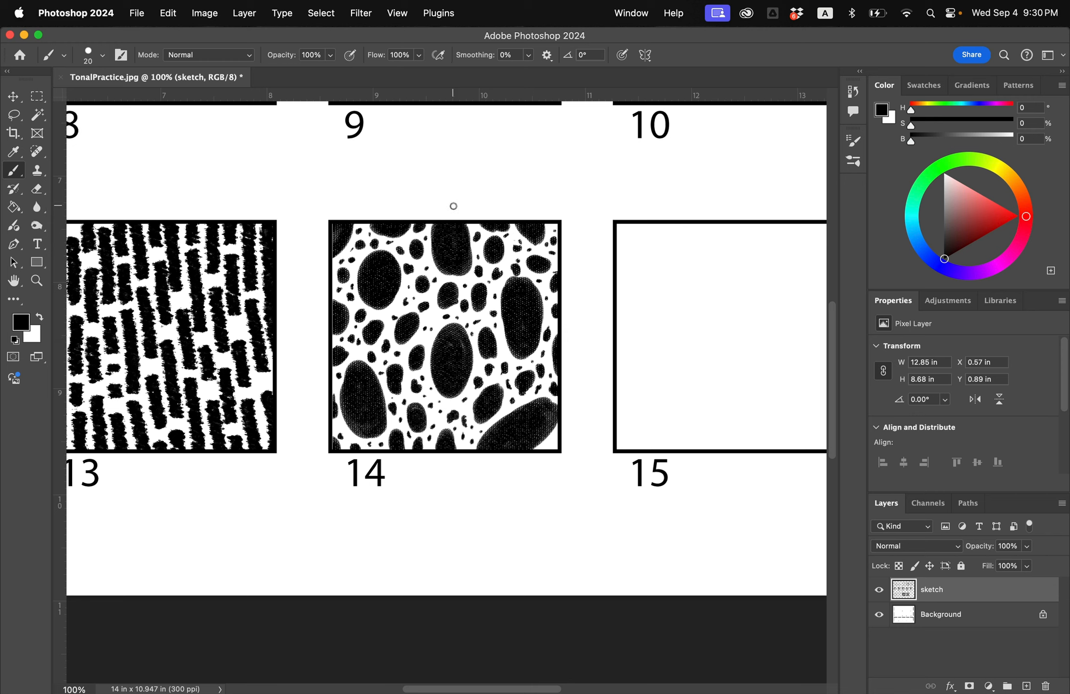
Step: Bring square 15 into view and choose the #2 Pencil brush at 2 px from the Dry Media Brushes
mouse_move(588, 268)
mouse_down()
mouse_move(378, 254)
mouse_move(390, 259)
mouse_up()
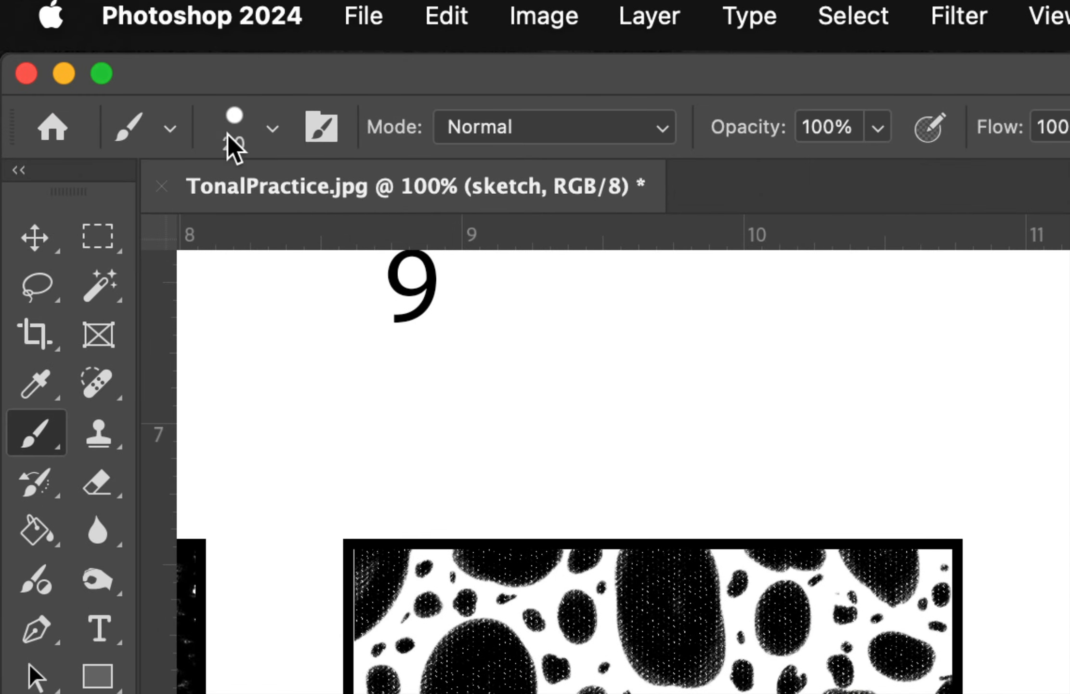
click(103, 56)
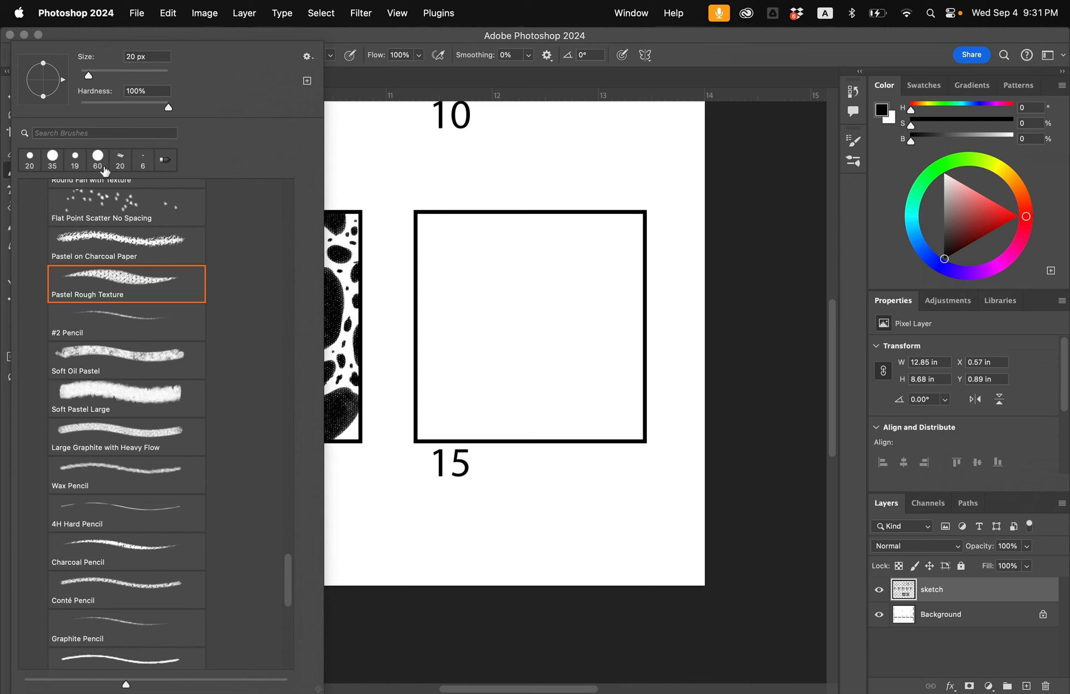
scroll(98, 285, up, 5)
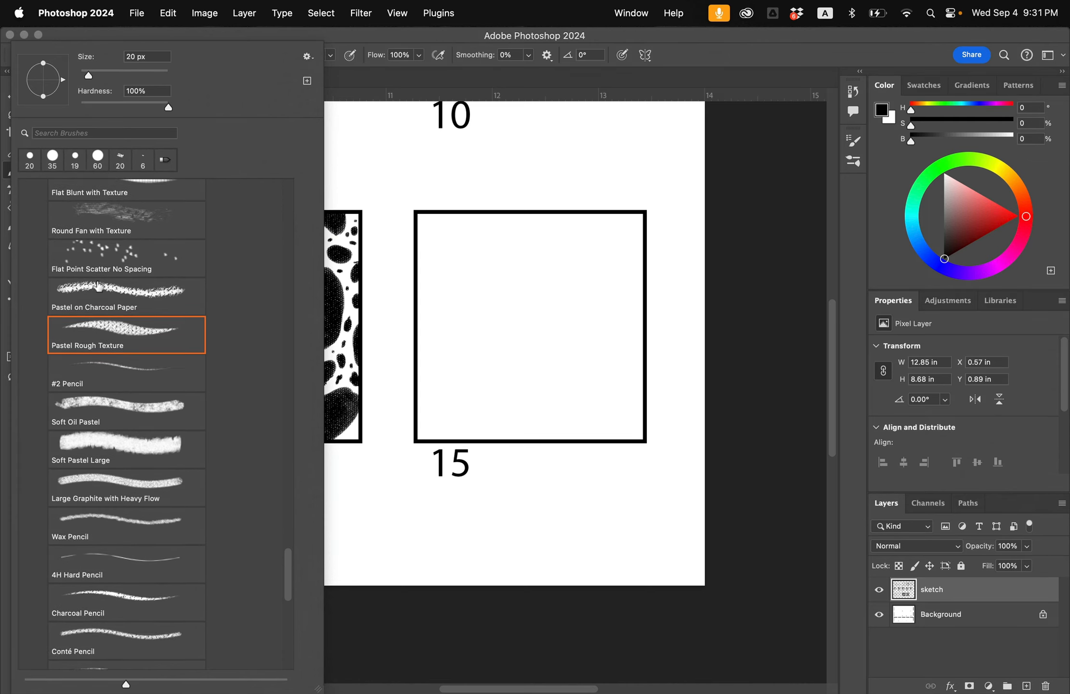
scroll(88, 448, down, 5)
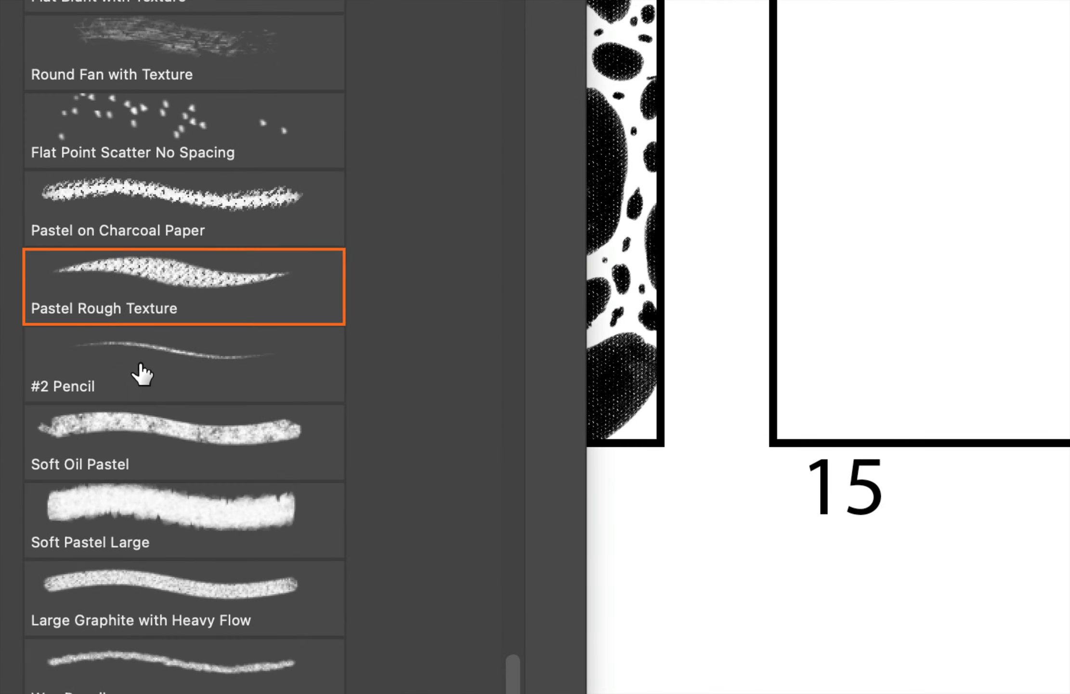
click(110, 396)
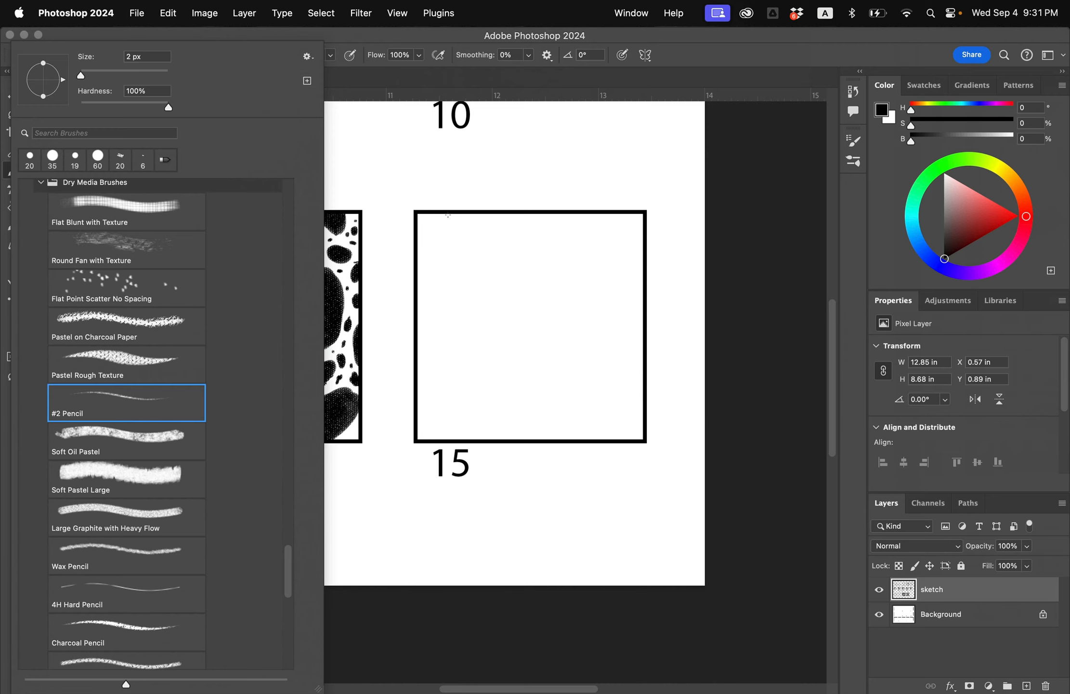
click(451, 197)
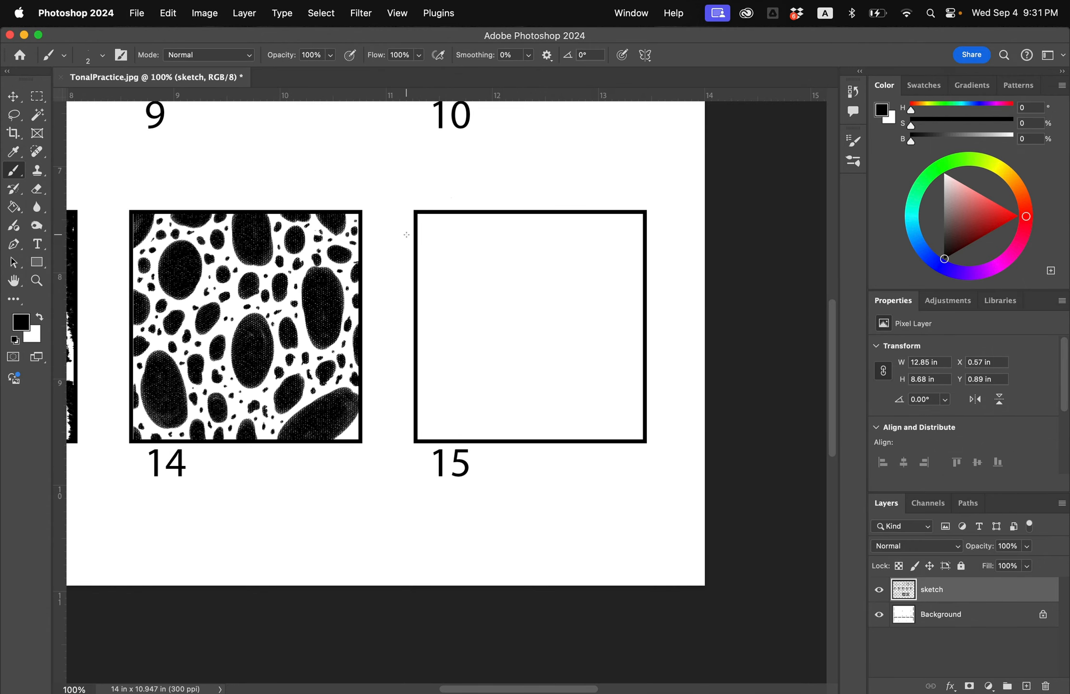
Step: Draw and undo test hatching in square 15's upper-left corner, and select the square's inside with the Magic Wand
key(super+equal)
key(super+minus)
scroll(368, 246, right, 5)
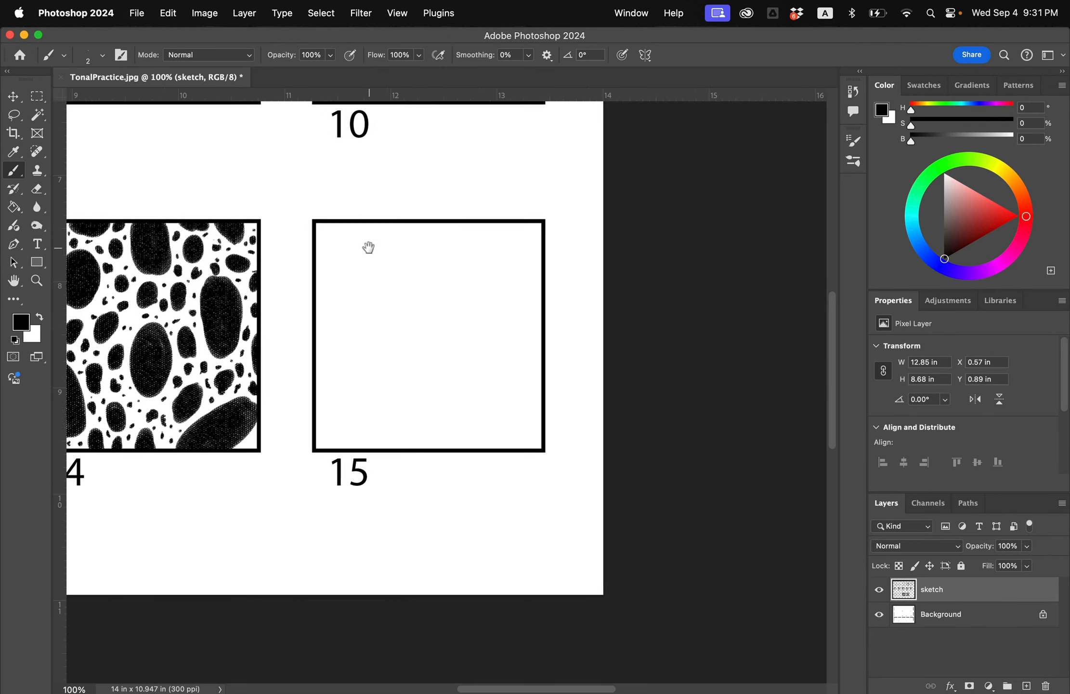
key(super+equal)
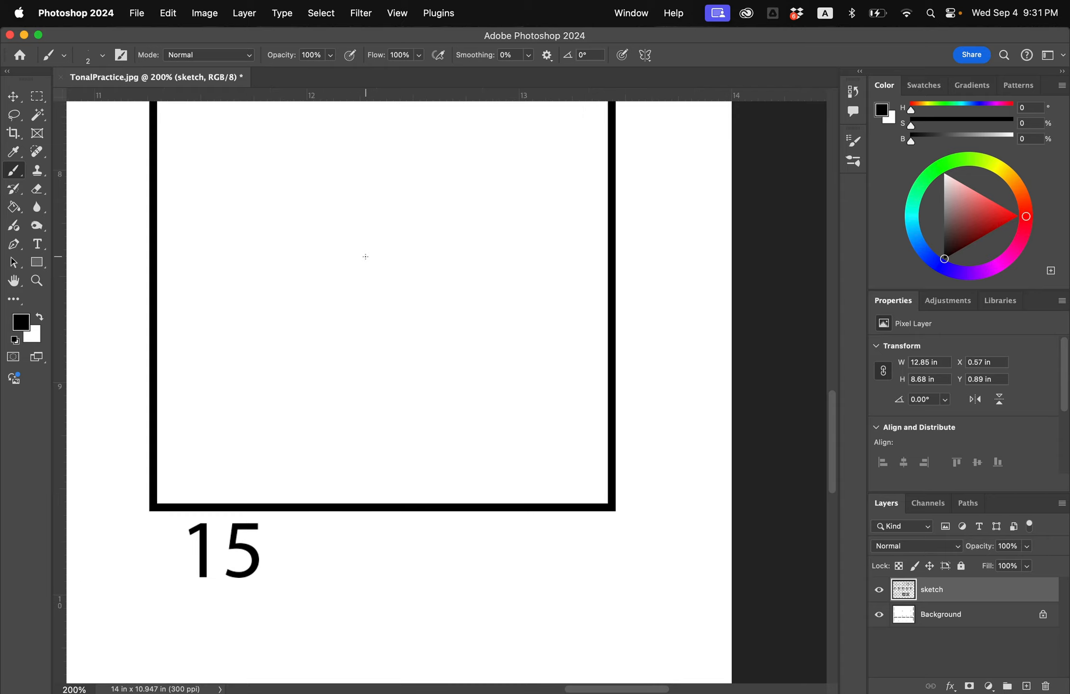
drag(365, 255, 423, 371)
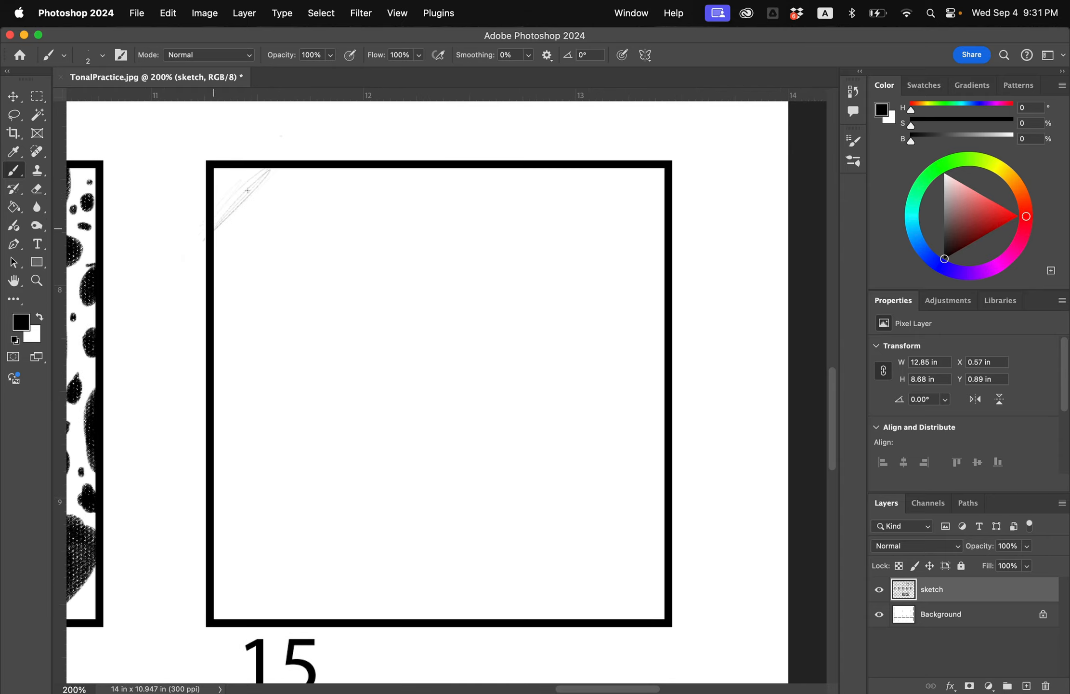
key(super+z)
key(w)
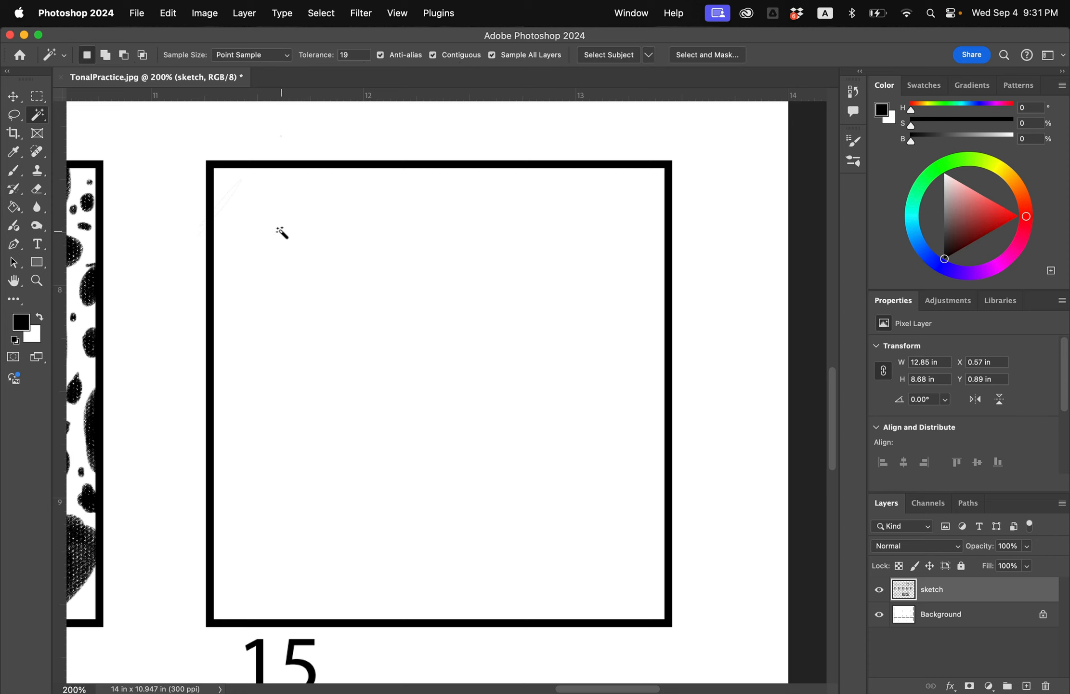
click(322, 249)
key(b)
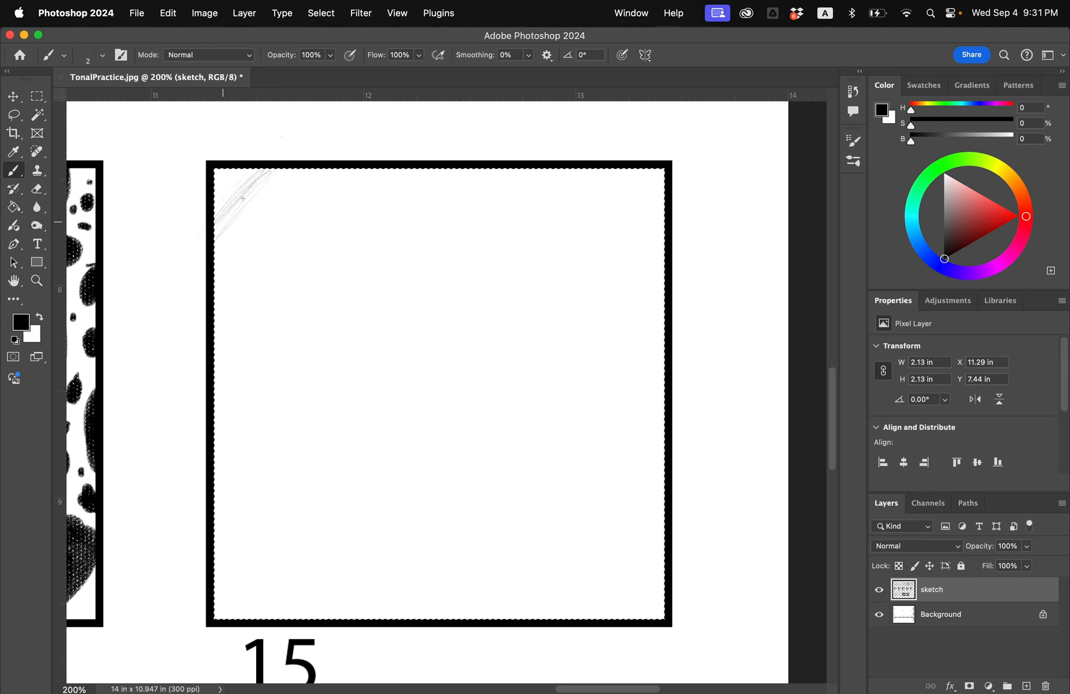
Step: Hatch square 15's upper-left corner with overlapping patches of fine parallel pencil strokes running in crossing directions
mouse_move(272, 182)
mouse_down()
mouse_move(221, 270)
mouse_move(308, 171)
mouse_move(226, 280)
mouse_move(236, 240)
mouse_move(222, 265)
mouse_move(276, 153)
mouse_up()
mouse_move(203, 215)
mouse_down()
mouse_move(284, 179)
mouse_move(222, 284)
mouse_move(318, 175)
mouse_move(243, 273)
mouse_up()
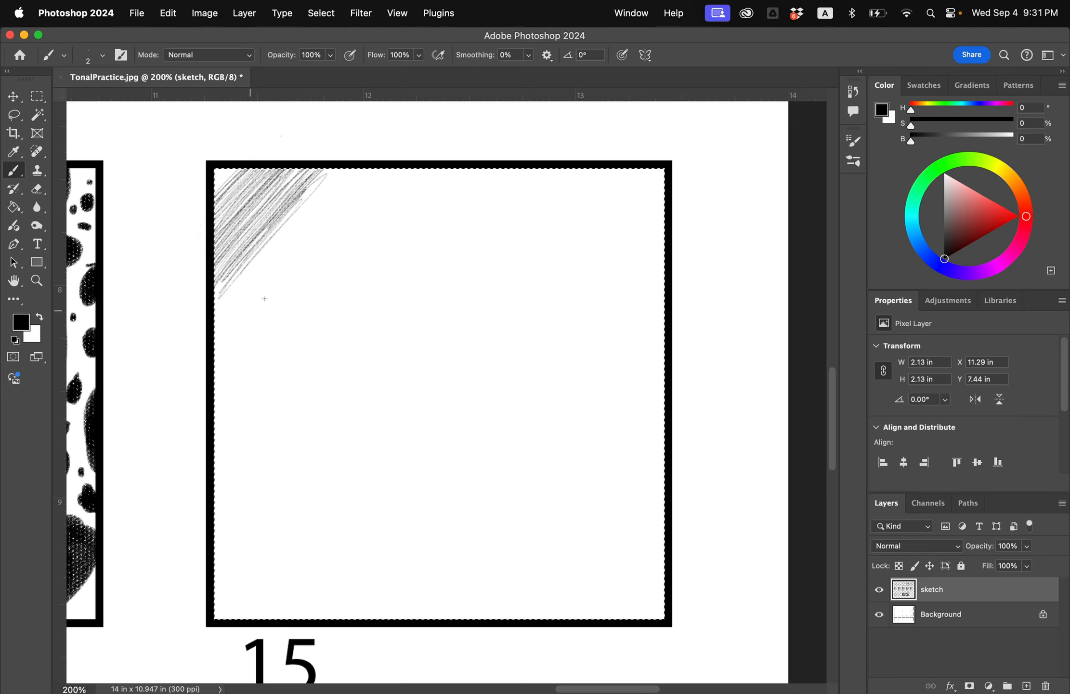
drag(267, 302, 219, 243)
mouse_move(219, 243)
mouse_down()
mouse_move(279, 317)
mouse_move(227, 279)
mouse_move(284, 381)
mouse_move(231, 279)
mouse_move(327, 345)
mouse_up()
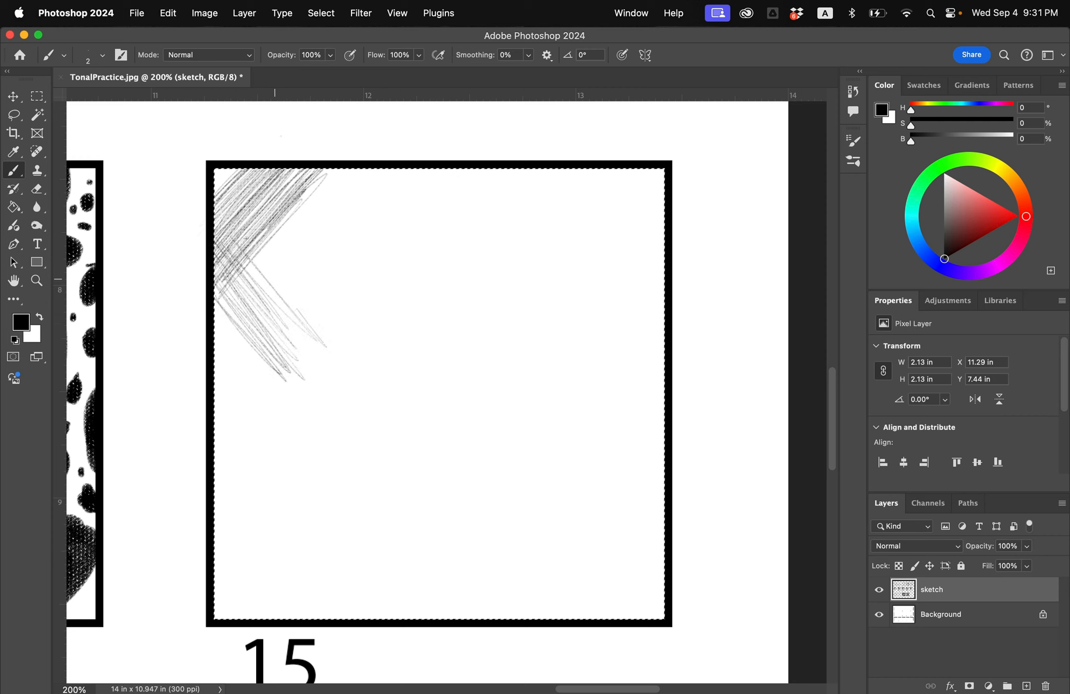
mouse_move(270, 279)
mouse_down()
mouse_move(241, 269)
mouse_move(293, 337)
mouse_up()
mouse_move(211, 294)
mouse_down()
mouse_move(270, 351)
mouse_move(289, 251)
mouse_move(241, 231)
mouse_move(273, 352)
mouse_move(260, 281)
mouse_move(303, 359)
mouse_up()
mouse_move(283, 260)
mouse_down()
mouse_move(260, 294)
mouse_move(333, 227)
mouse_move(255, 313)
mouse_move(339, 240)
mouse_move(272, 344)
mouse_up()
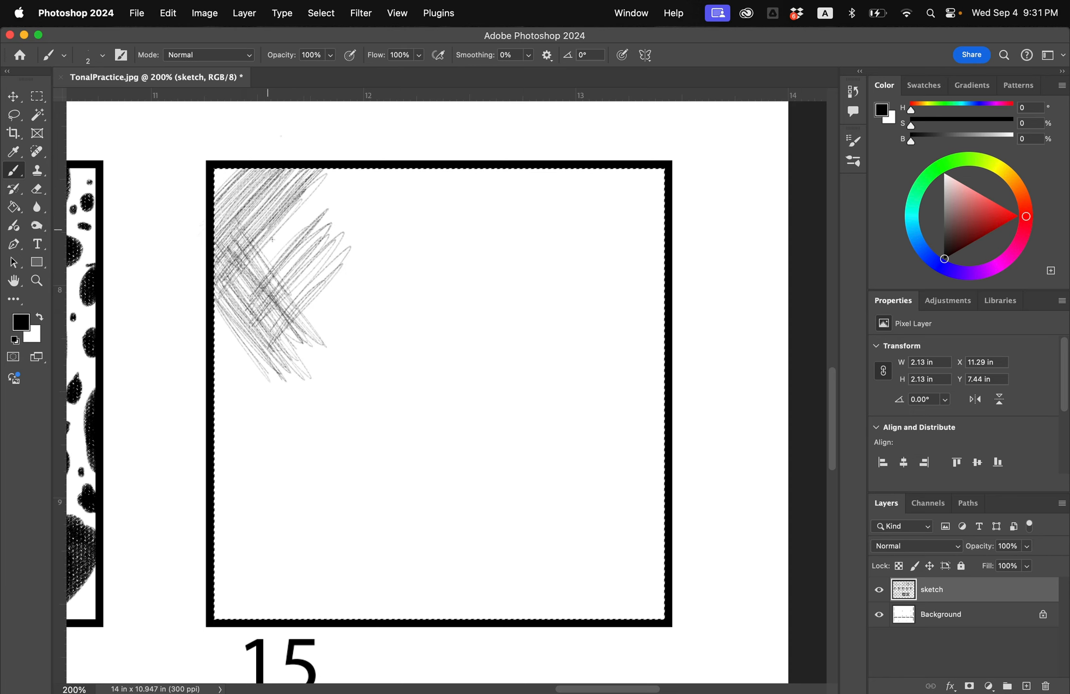
mouse_move(272, 239)
mouse_down()
mouse_move(293, 214)
mouse_move(299, 320)
mouse_move(306, 191)
mouse_move(332, 203)
mouse_move(318, 289)
mouse_move(292, 221)
mouse_move(262, 220)
mouse_up()
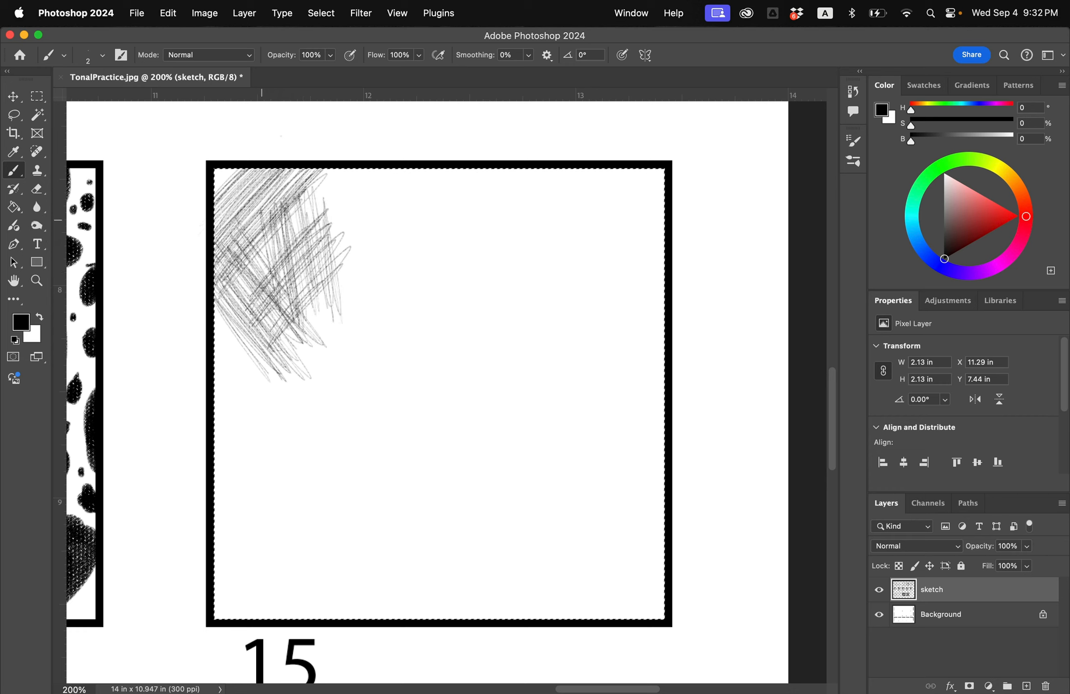
Step: Extend square 15's hatching along the top and toward the center with crossing diagonal, horizontal and vertical stroke patches
mouse_move(335, 197)
mouse_down()
mouse_move(348, 207)
mouse_move(362, 175)
mouse_move(407, 186)
mouse_move(326, 277)
mouse_move(411, 200)
mouse_move(318, 234)
mouse_move(298, 220)
mouse_move(439, 223)
mouse_move(381, 192)
mouse_up()
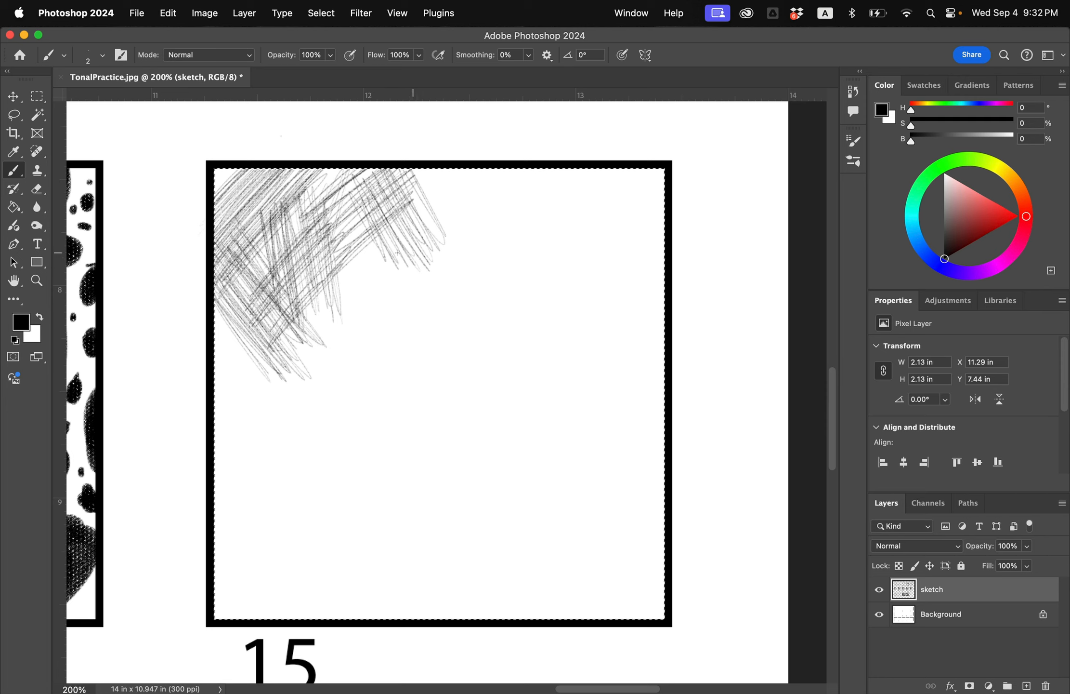
mouse_move(351, 247)
mouse_down()
mouse_move(347, 254)
mouse_move(368, 250)
mouse_move(351, 277)
mouse_move(337, 260)
mouse_move(453, 272)
mouse_move(364, 292)
mouse_move(350, 276)
mouse_up()
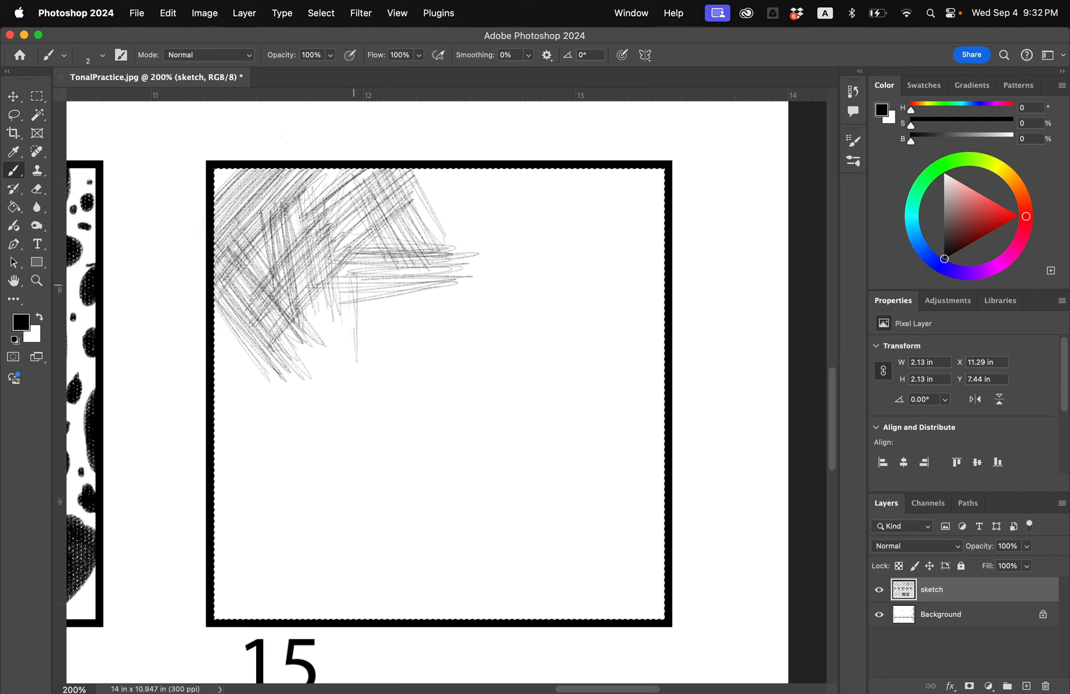
mouse_move(353, 318)
mouse_down()
mouse_move(374, 337)
mouse_move(382, 288)
mouse_move(387, 337)
mouse_move(345, 320)
mouse_move(397, 367)
mouse_move(339, 368)
mouse_move(308, 424)
mouse_move(313, 339)
mouse_up()
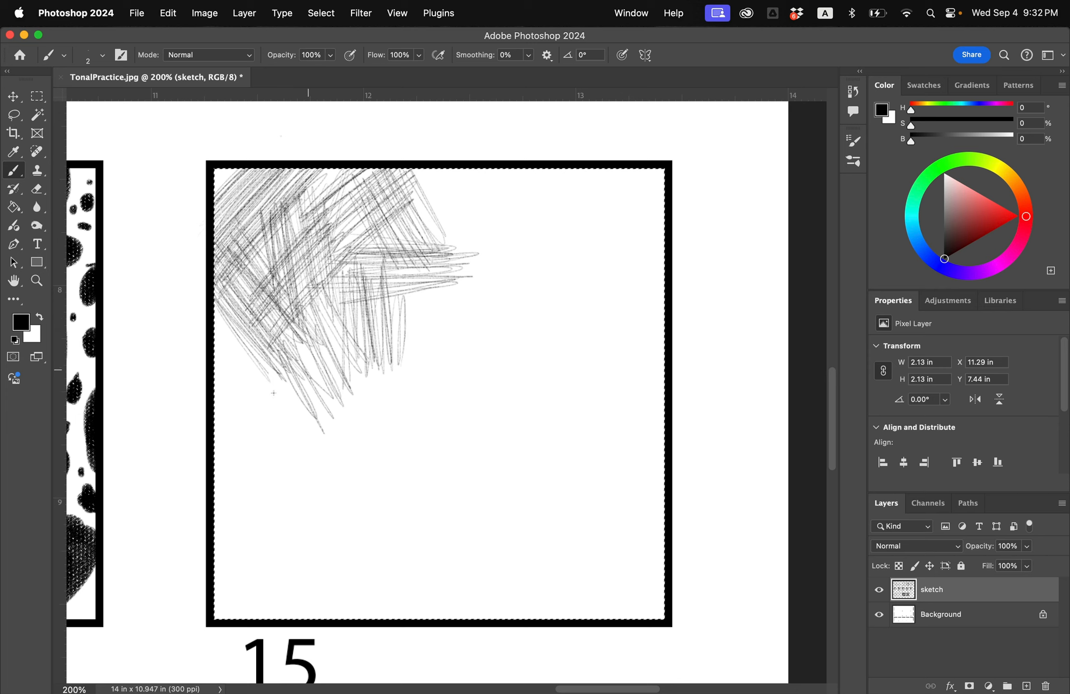
Step: Extend square 15's hatching down its left side with overlapping patches of vertical, horizontal and diagonal pencil strokes
mouse_move(266, 372)
mouse_down()
mouse_move(289, 354)
mouse_move(260, 407)
mouse_move(301, 402)
mouse_move(267, 408)
mouse_move(292, 339)
mouse_move(260, 410)
mouse_move(274, 306)
mouse_move(218, 332)
mouse_move(252, 402)
mouse_up()
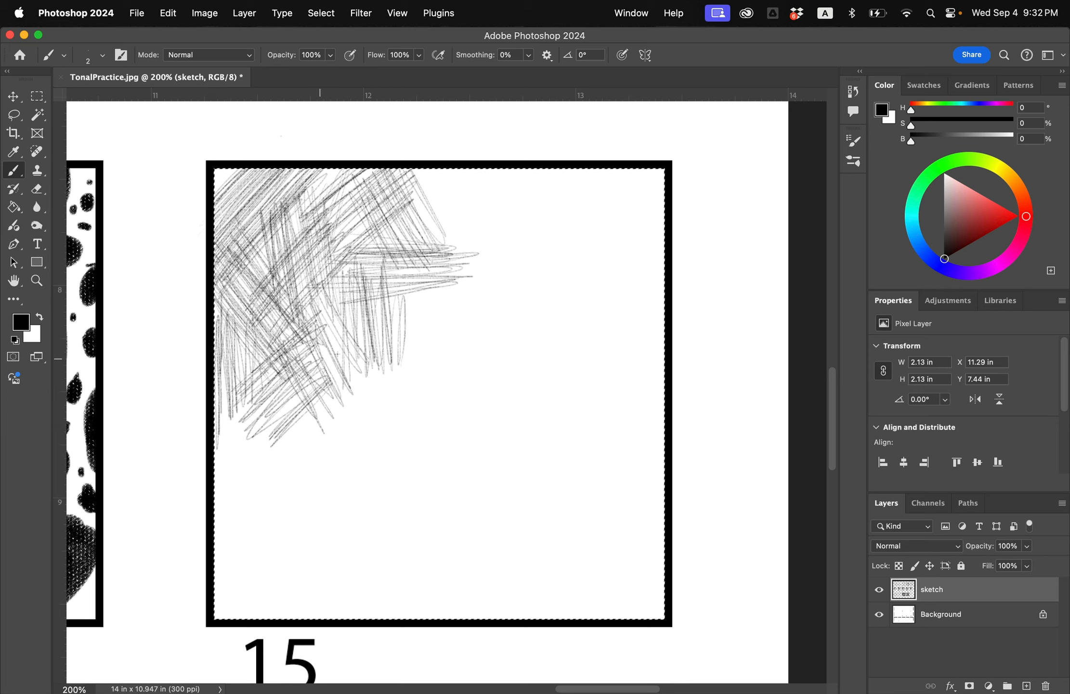
mouse_move(318, 383)
mouse_down()
mouse_move(357, 375)
mouse_move(332, 424)
mouse_move(386, 371)
mouse_move(348, 419)
mouse_move(409, 376)
mouse_move(366, 453)
mouse_move(413, 418)
mouse_up()
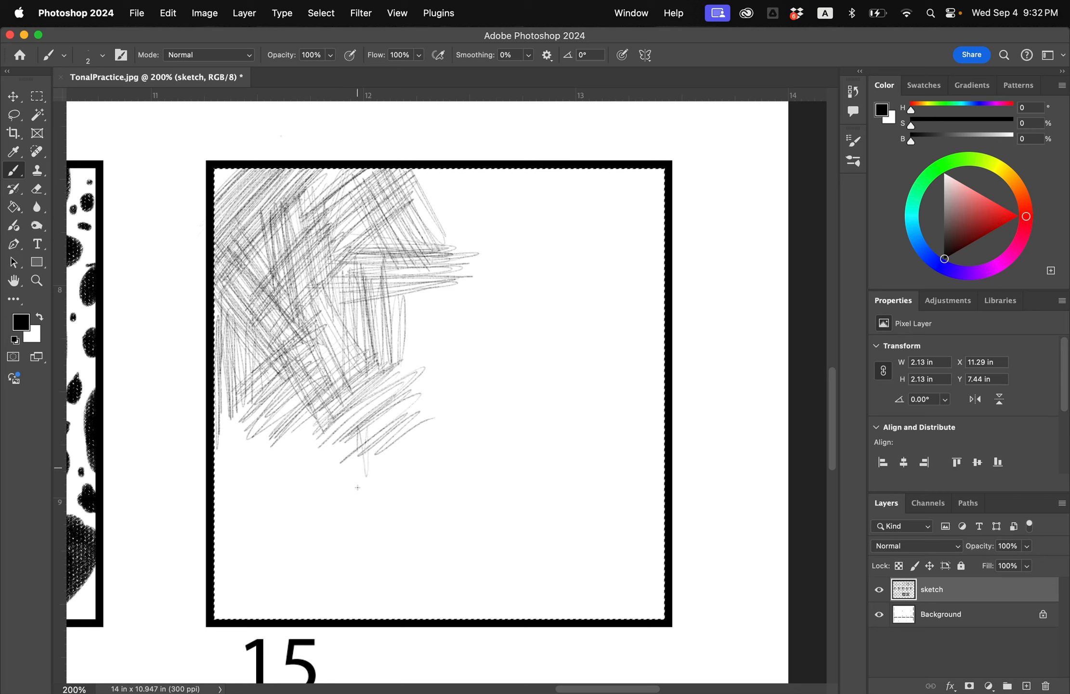
mouse_move(357, 487)
mouse_down()
mouse_move(343, 423)
mouse_move(332, 482)
mouse_move(322, 414)
mouse_move(310, 452)
mouse_move(371, 489)
mouse_up()
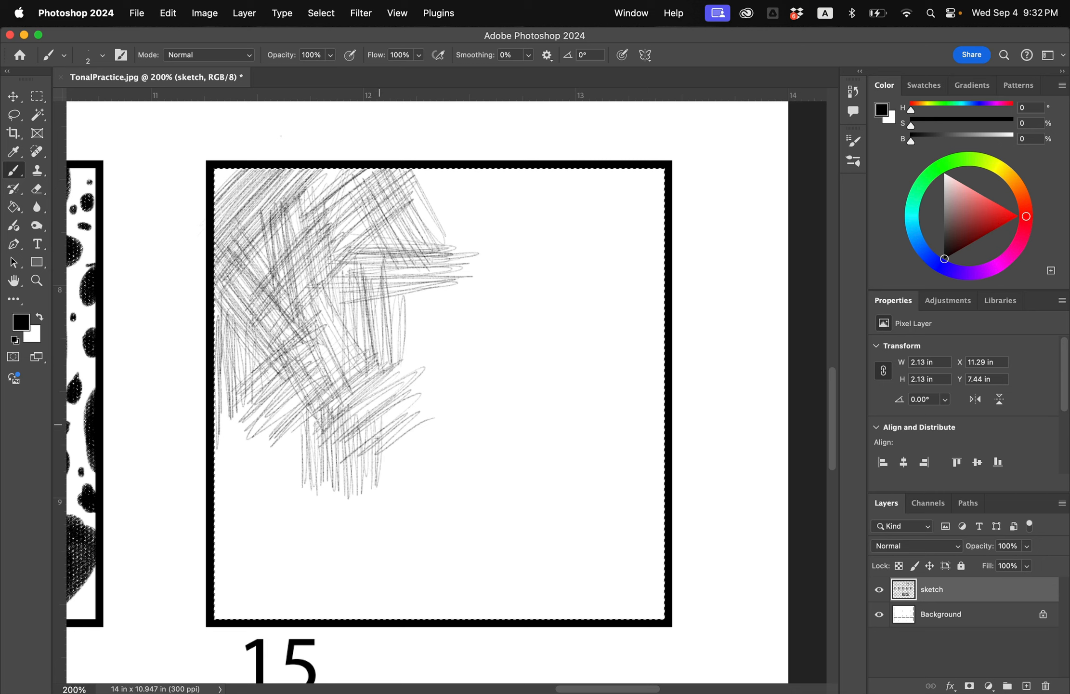
mouse_move(230, 428)
mouse_down()
mouse_move(217, 437)
mouse_move(311, 455)
mouse_move(244, 460)
mouse_move(254, 481)
mouse_move(205, 441)
mouse_up()
mouse_move(269, 428)
mouse_down()
mouse_move(221, 462)
mouse_move(311, 473)
mouse_up()
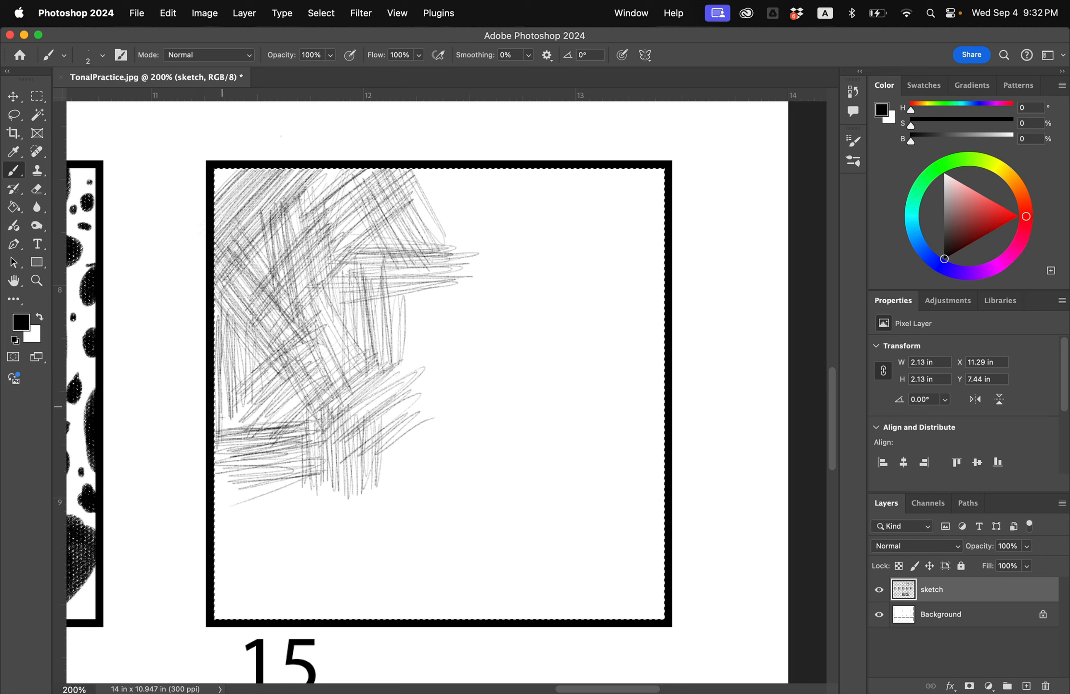
mouse_move(222, 478)
mouse_down()
mouse_move(244, 539)
mouse_move(258, 545)
mouse_move(247, 482)
mouse_move(223, 540)
mouse_move(228, 459)
mouse_move(270, 482)
mouse_move(219, 464)
mouse_move(318, 516)
mouse_move(289, 530)
mouse_move(270, 482)
mouse_move(366, 506)
mouse_move(328, 562)
mouse_up()
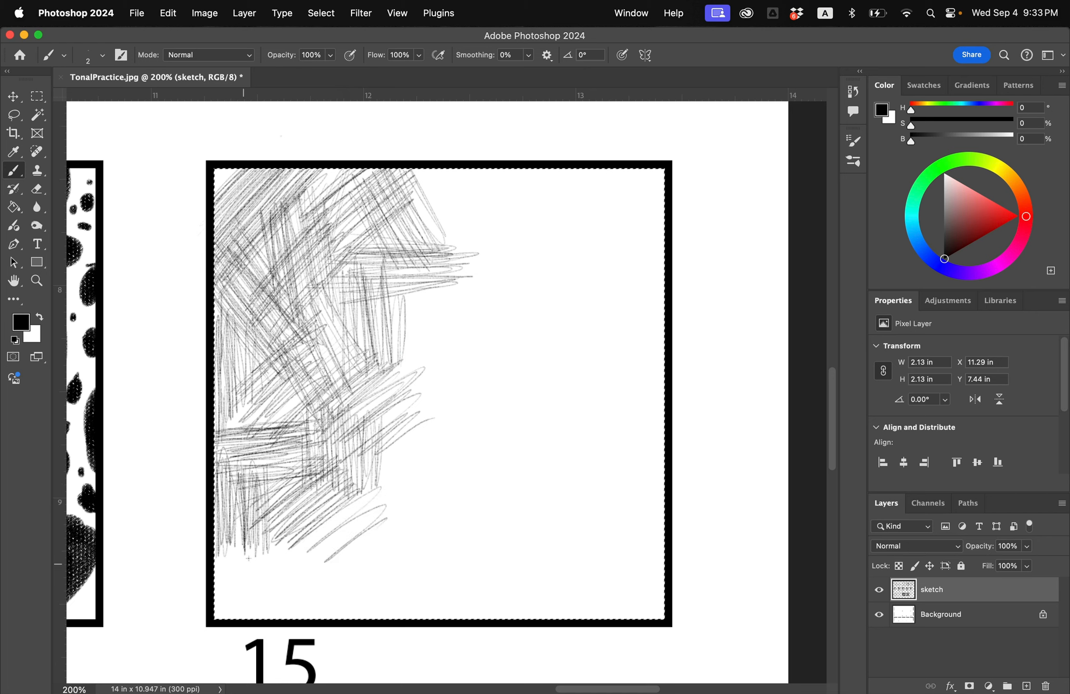
drag(229, 550, 215, 563)
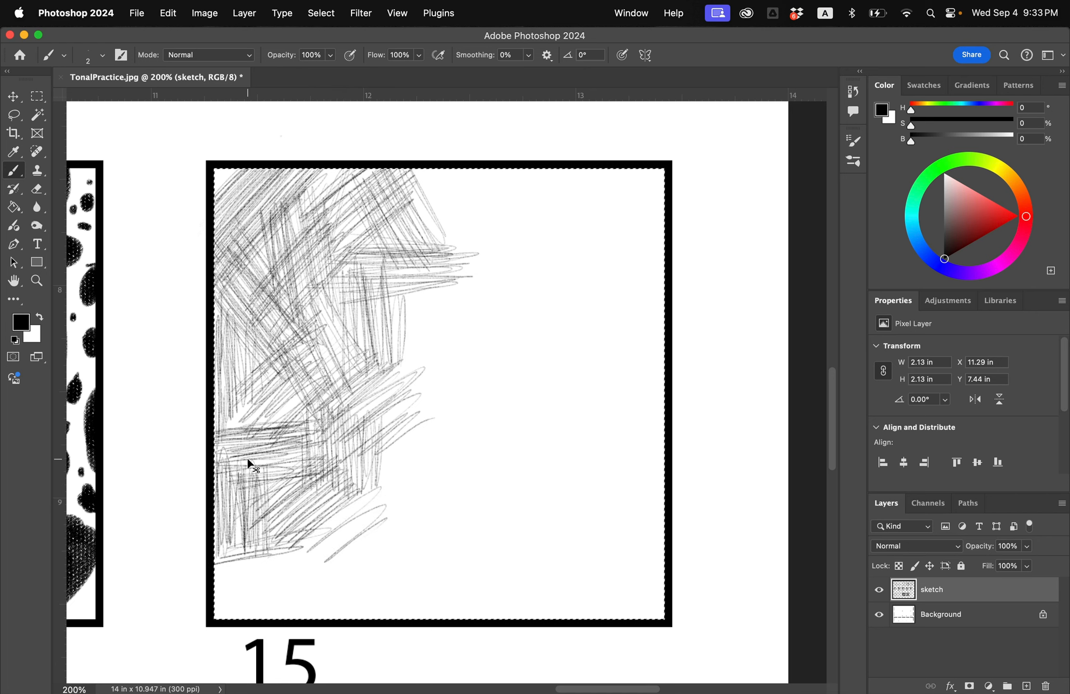
Step: Cover the rest of square 15 with crossing patches of parallel pencil strokes up to its edges, and clear the selection
mouse_move(356, 489)
mouse_down()
mouse_move(311, 586)
mouse_move(356, 602)
mouse_move(241, 578)
mouse_move(289, 409)
mouse_move(461, 202)
mouse_move(530, 179)
mouse_move(597, 231)
mouse_move(498, 281)
mouse_move(433, 337)
mouse_move(434, 419)
mouse_move(530, 337)
mouse_move(472, 406)
mouse_move(626, 250)
mouse_move(640, 217)
mouse_move(657, 308)
mouse_move(578, 366)
mouse_move(650, 433)
mouse_move(561, 382)
mouse_move(386, 448)
mouse_move(375, 530)
mouse_move(347, 568)
mouse_move(434, 554)
mouse_move(299, 612)
mouse_move(525, 482)
mouse_up()
mouse_move(463, 493)
mouse_down()
mouse_move(607, 452)
mouse_move(510, 496)
mouse_move(626, 458)
mouse_move(631, 502)
mouse_move(463, 602)
mouse_move(568, 525)
mouse_move(632, 595)
mouse_move(539, 599)
mouse_move(429, 549)
mouse_move(606, 566)
mouse_up()
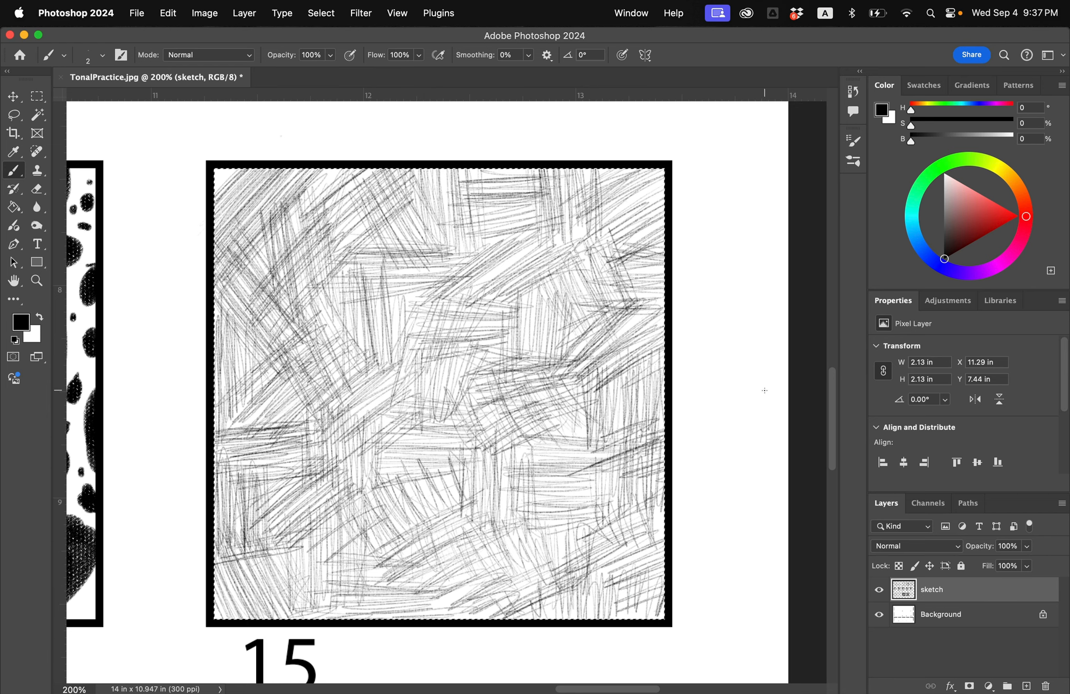
key(super+d)
key(super+0)
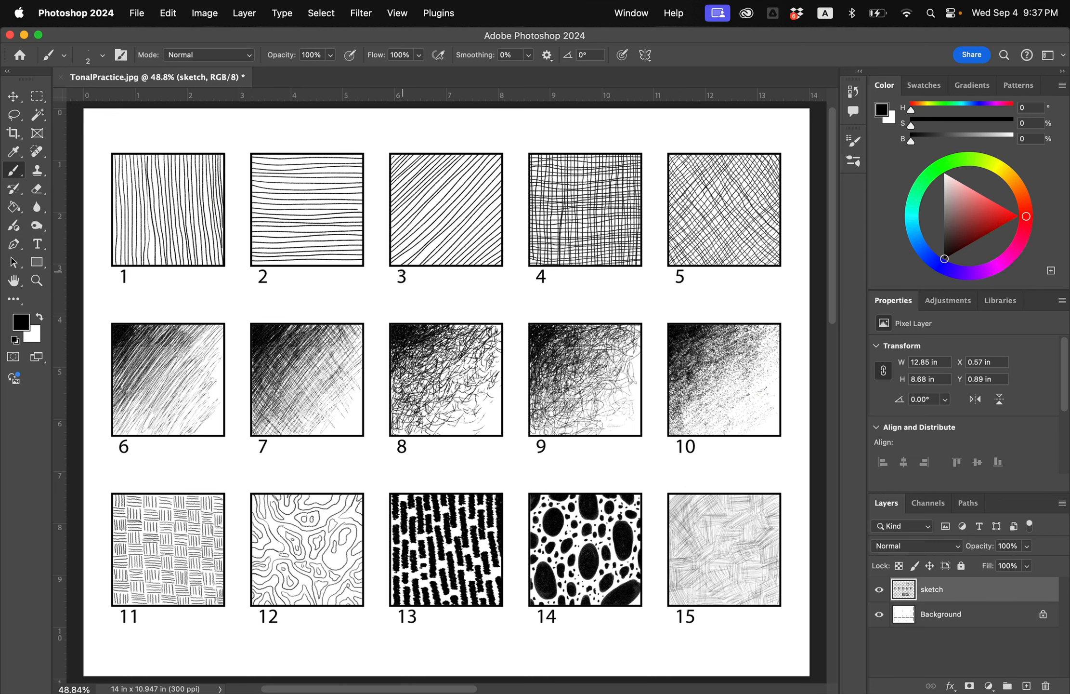
Step: Save the document in Photoshop format with the artist's name added before TonalPractice in the file name, keeping Maximize Compatibility on
click(139, 13)
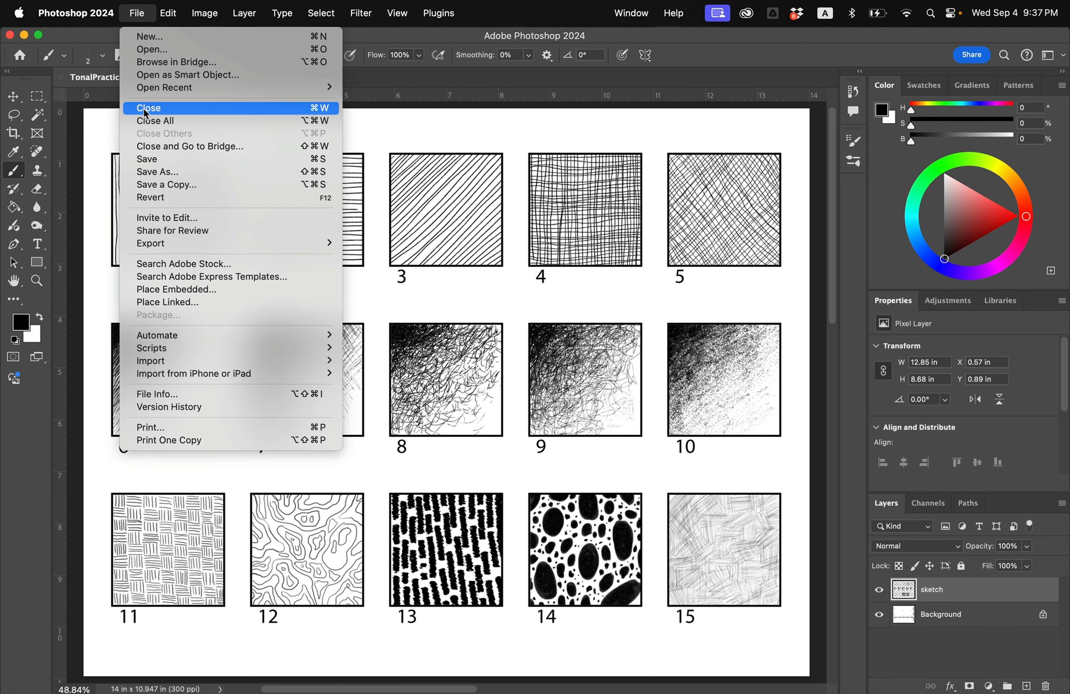
click(164, 157)
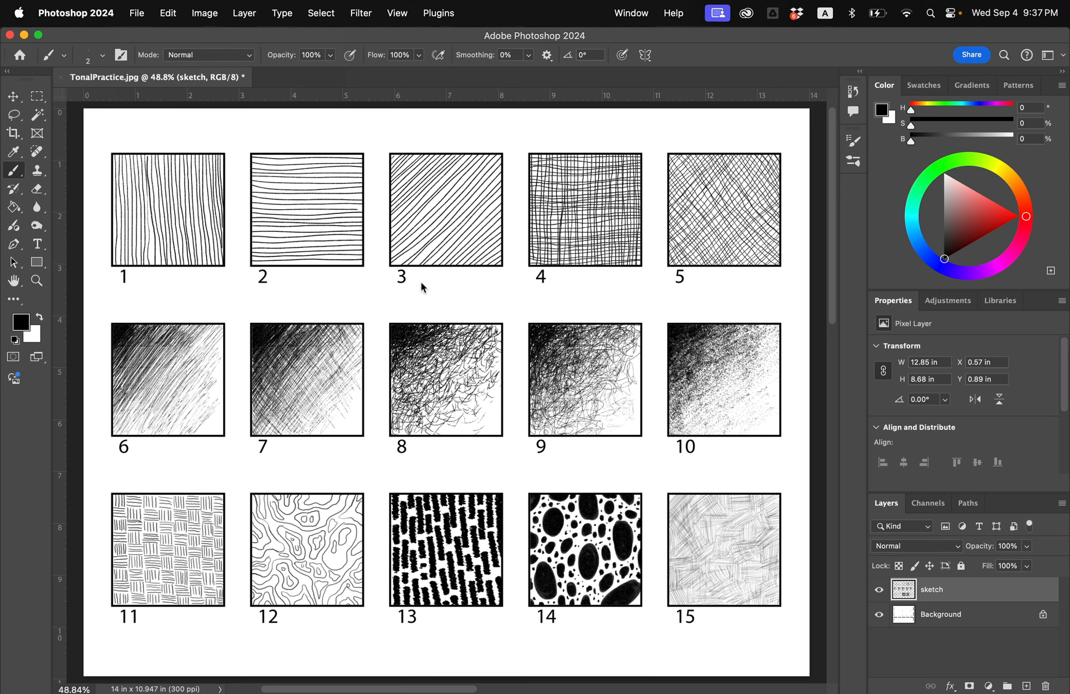
key(Left)
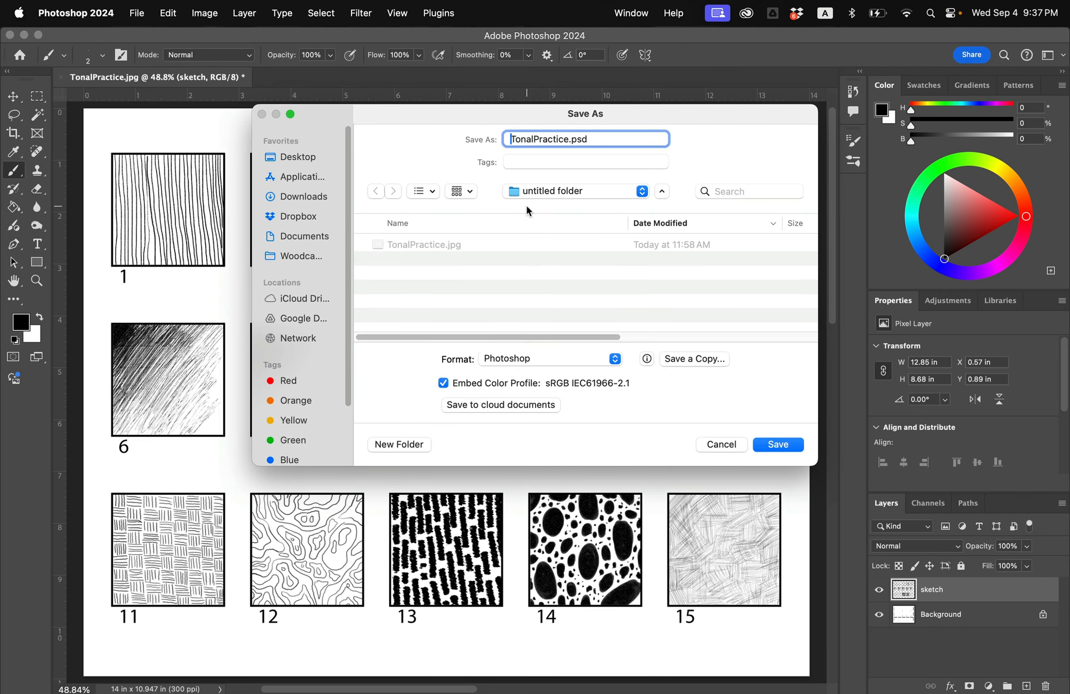
text(lUvy)
key(BackSpace)
text(vey)
click(790, 445)
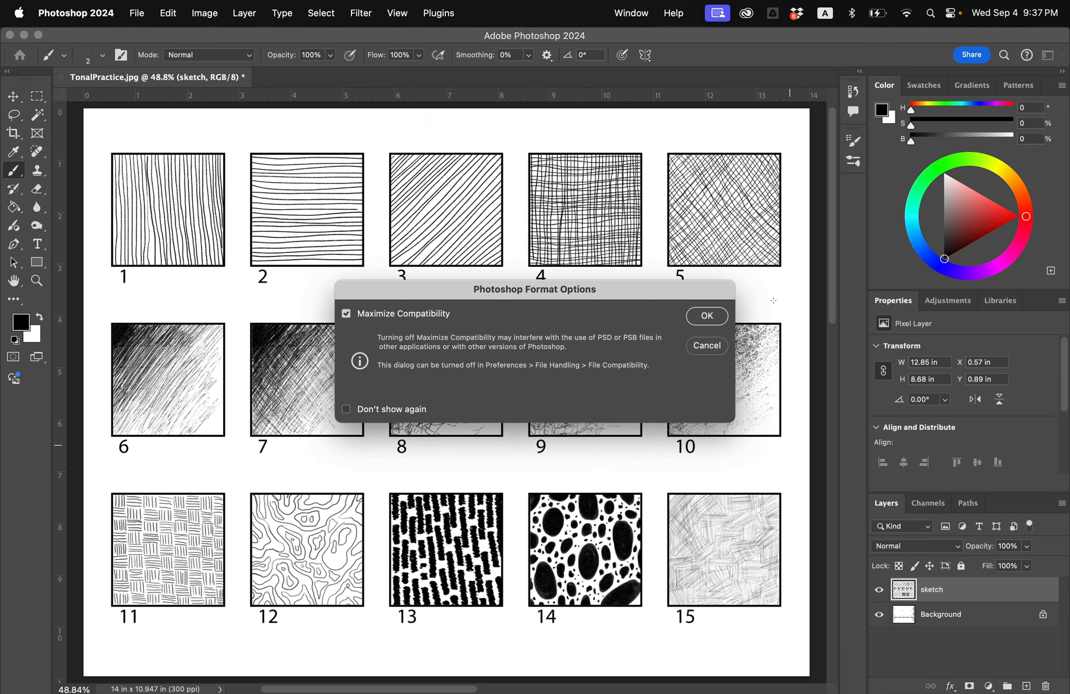
click(707, 315)
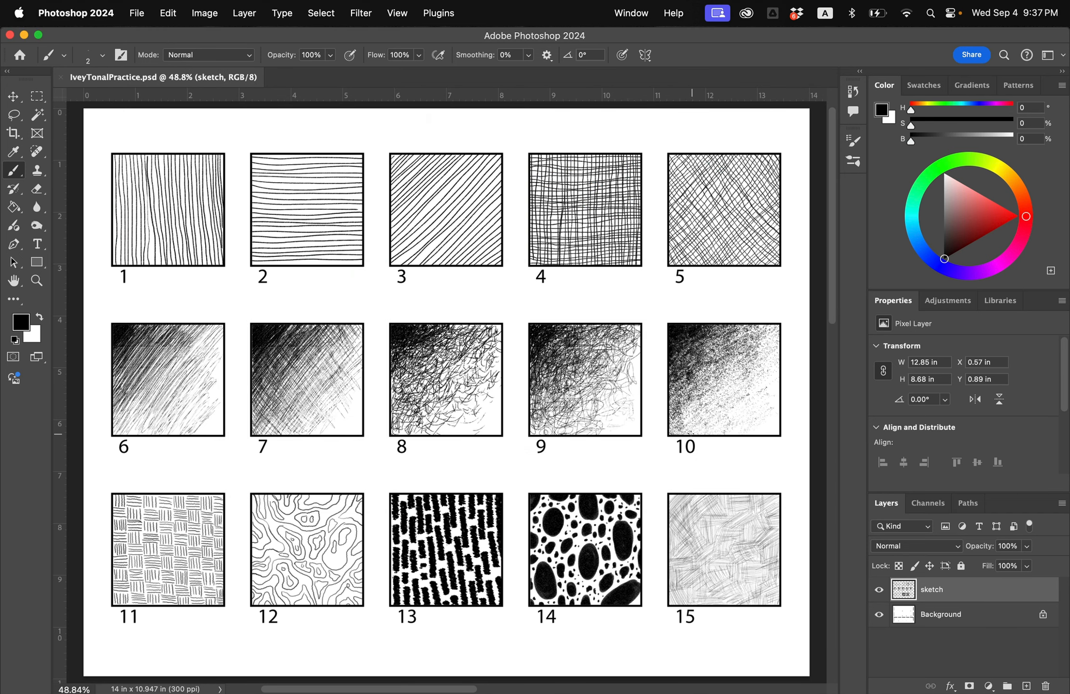